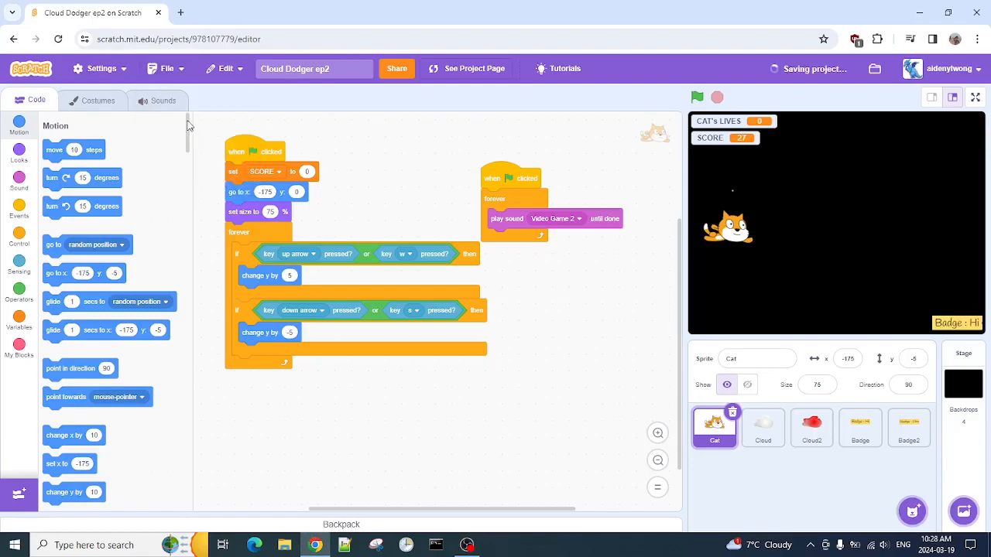
# Step: Rename the copied project as "Cloud Dodger ep3"
pyautogui.moveTo(350, 69)
pyautogui.mouseDown()
pyautogui.moveTo(307, 70)
pyautogui.moveTo(328, 70)
pyautogui.mouseUp()
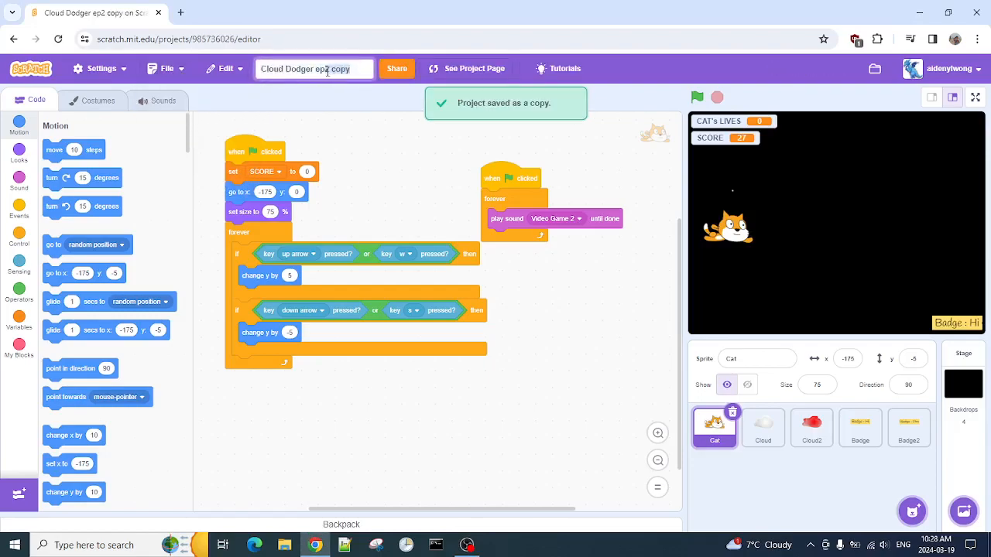
pyautogui.write('3')
pyautogui.press('Return')
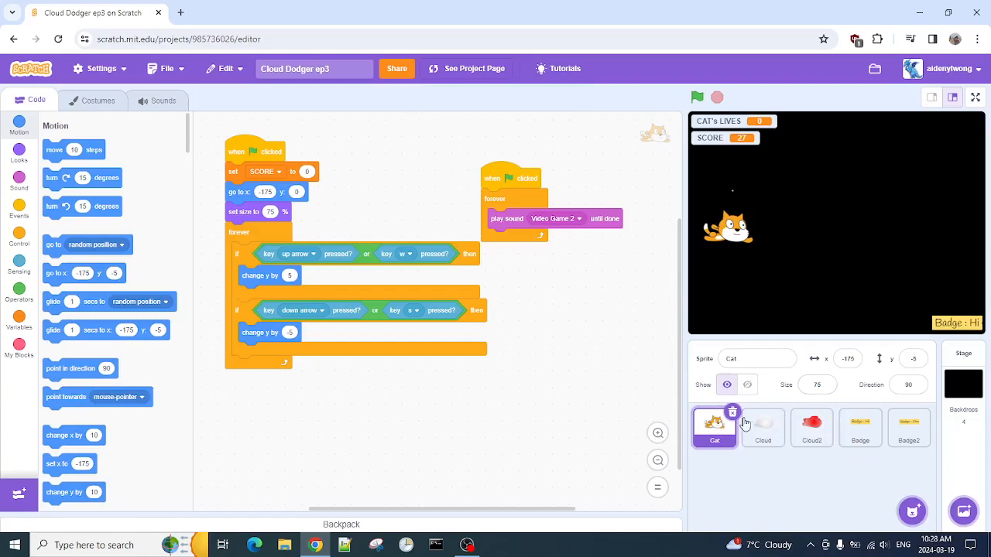
# Step: Duplicate the red Cloud2 sprite and place the copy directly after Cloud2 in the sprite list
pyautogui.rightClick(805, 426)
pyautogui.click(821, 435)
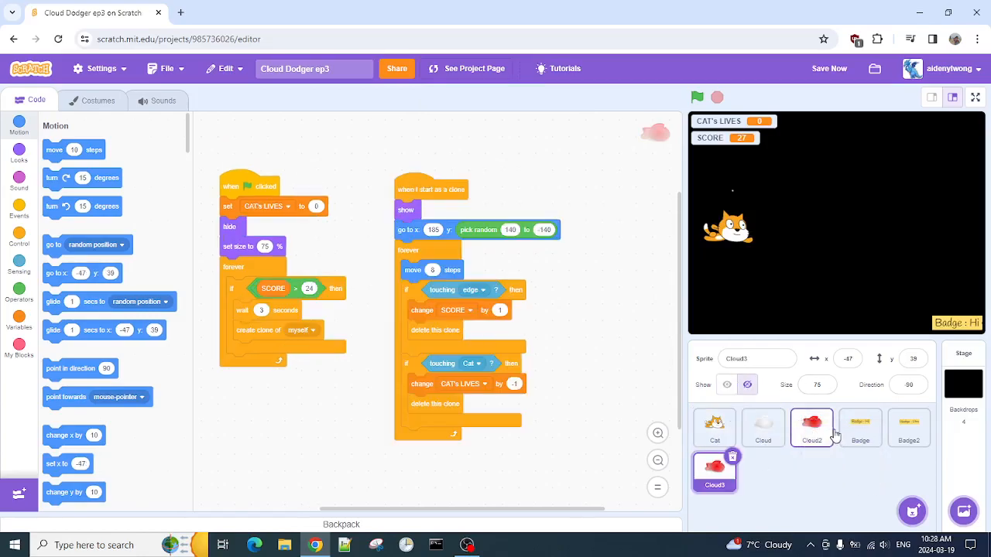
pyautogui.moveTo(712, 472); pyautogui.dragTo(853, 447)
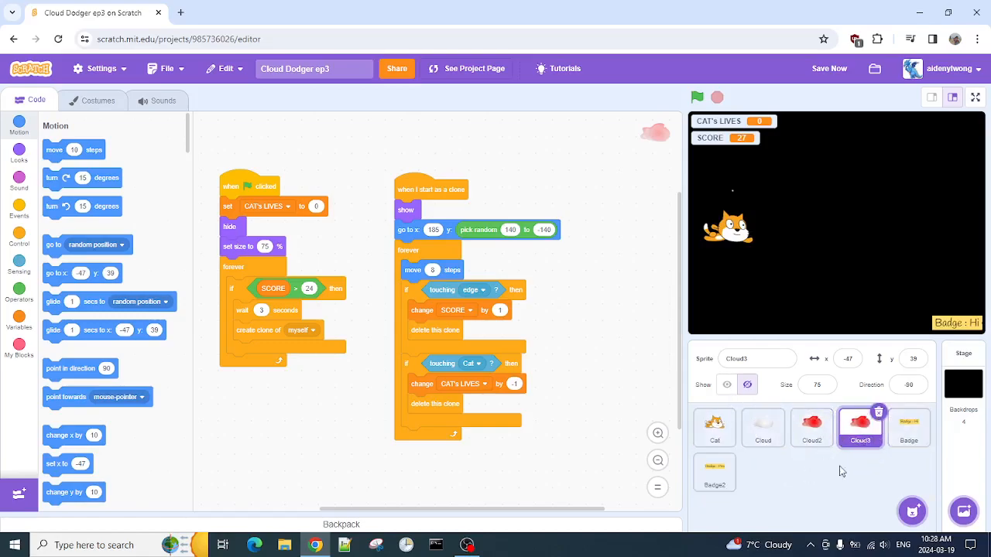
# Step: In the Cloud3 costume, change the red in the outer cloud shape's gradient fill to blue with color 63
pyautogui.click(102, 100)
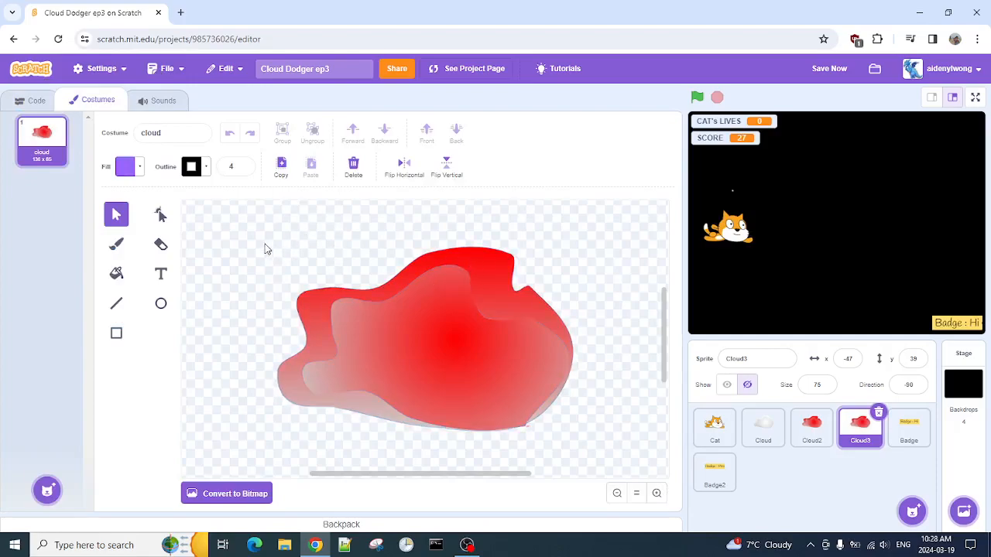
pyautogui.moveTo(588, 443); pyautogui.dragTo(206, 249)
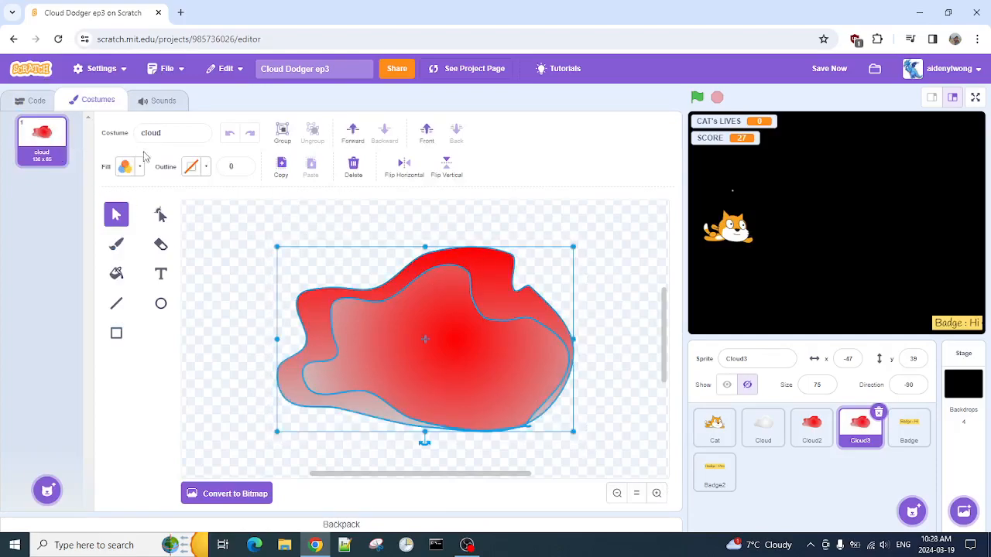
pyautogui.click(238, 245)
pyautogui.click(475, 257)
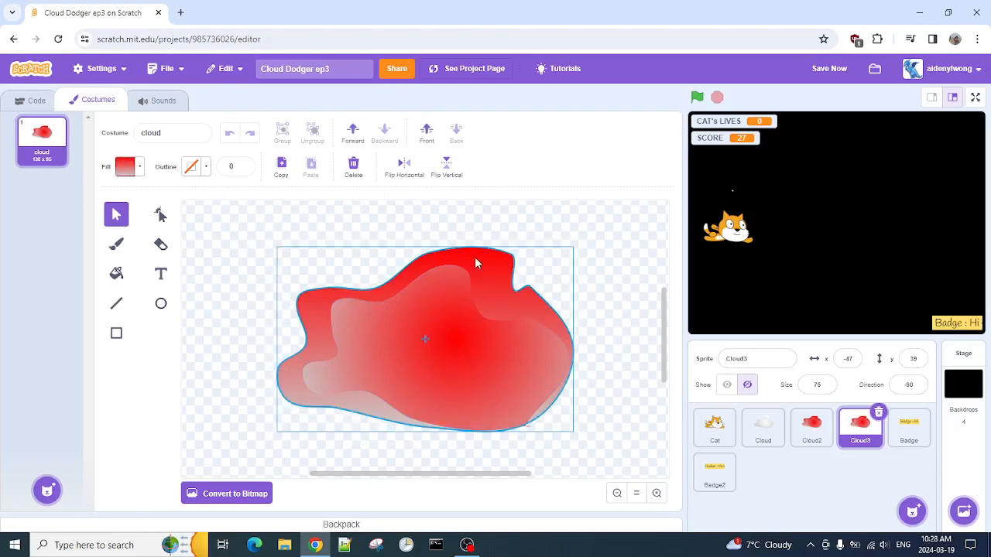
pyautogui.click(130, 171)
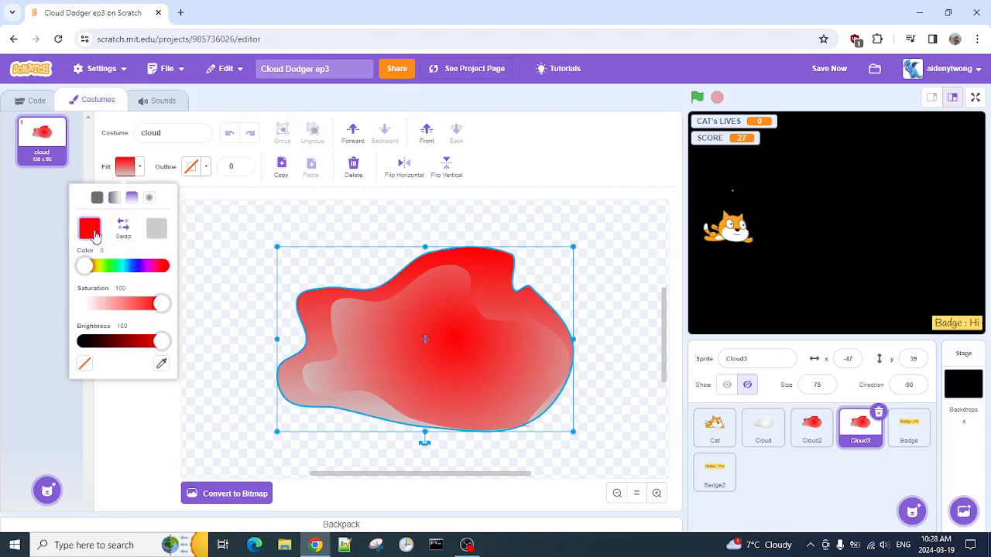
pyautogui.moveTo(85, 266); pyautogui.dragTo(139, 272)
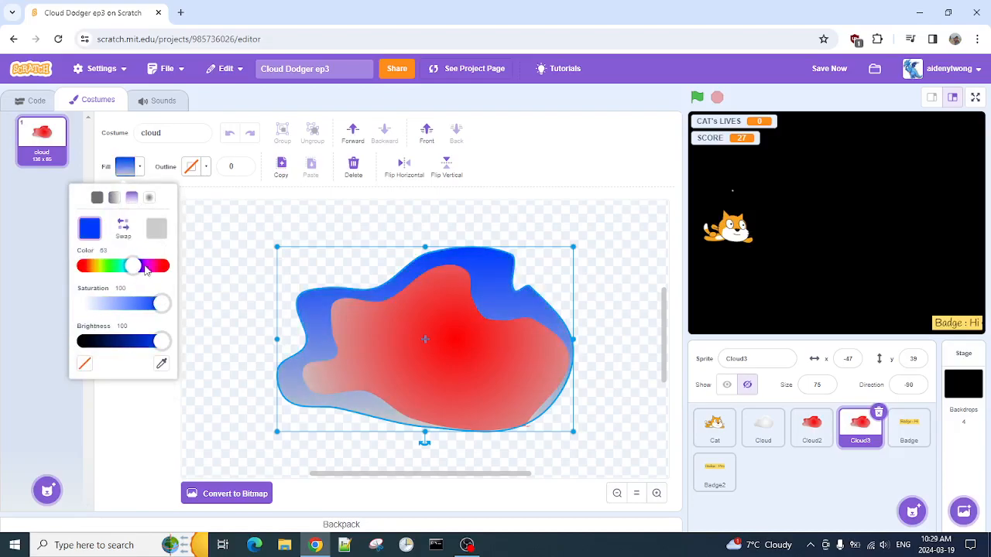
pyautogui.click(242, 236)
# Step: Recolor the inner cloud shape's radial gradient to blue, sampling the color from the outer cloud shape
pyautogui.click(424, 305)
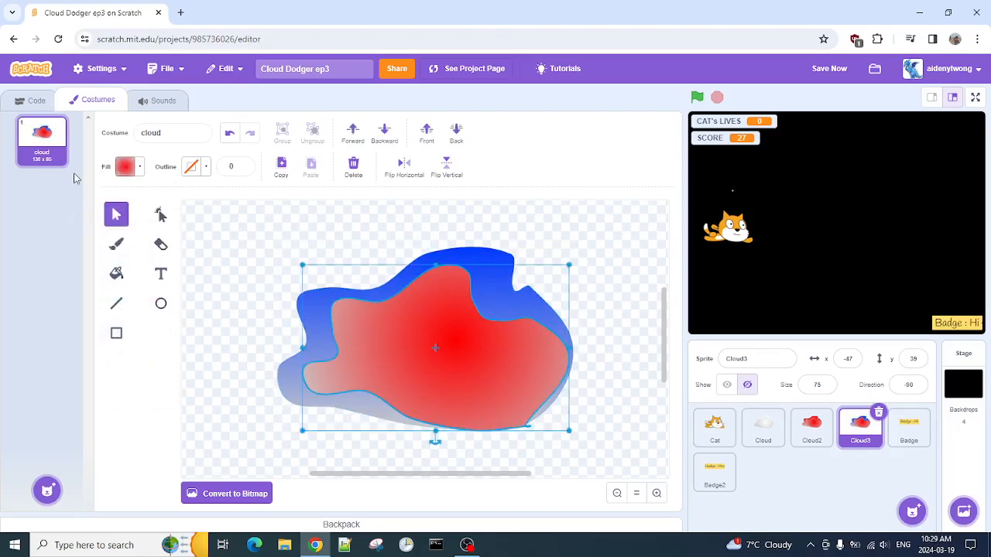
pyautogui.click(126, 168)
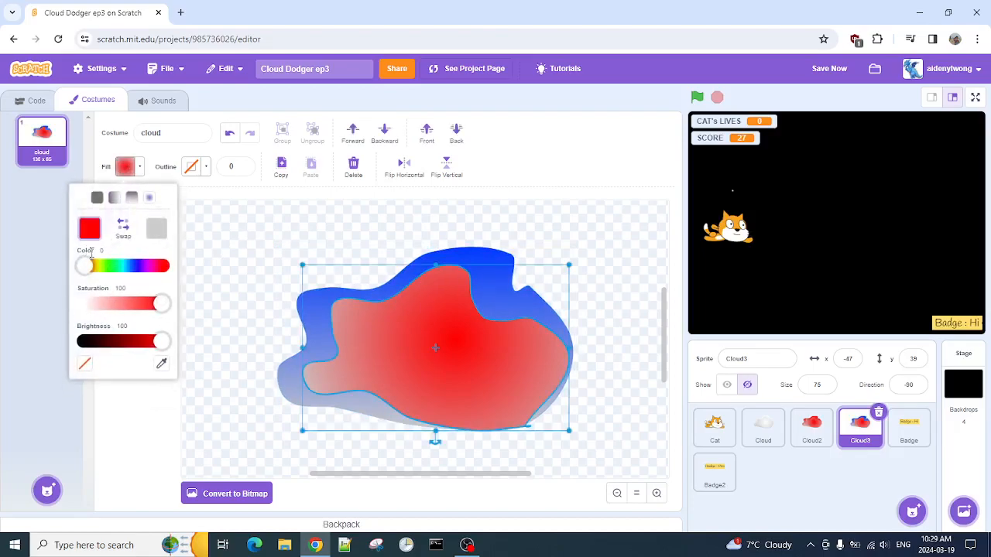
pyautogui.moveTo(93, 267); pyautogui.dragTo(134, 280)
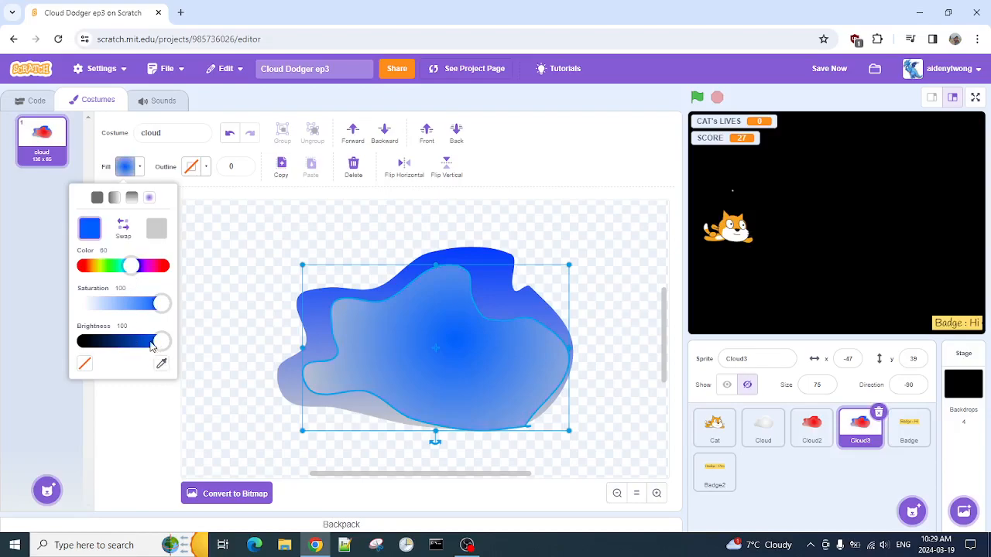
pyautogui.click(162, 366)
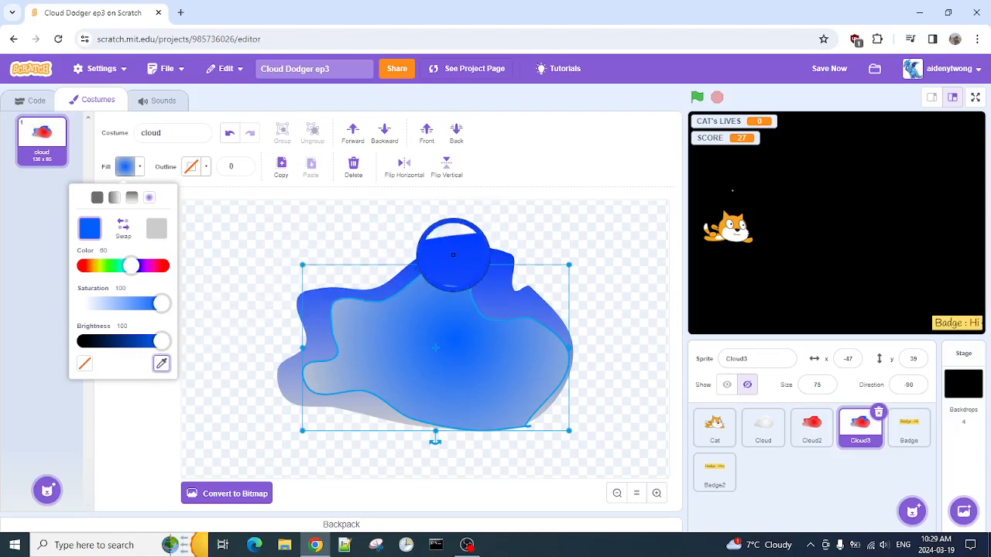
pyautogui.click(454, 261)
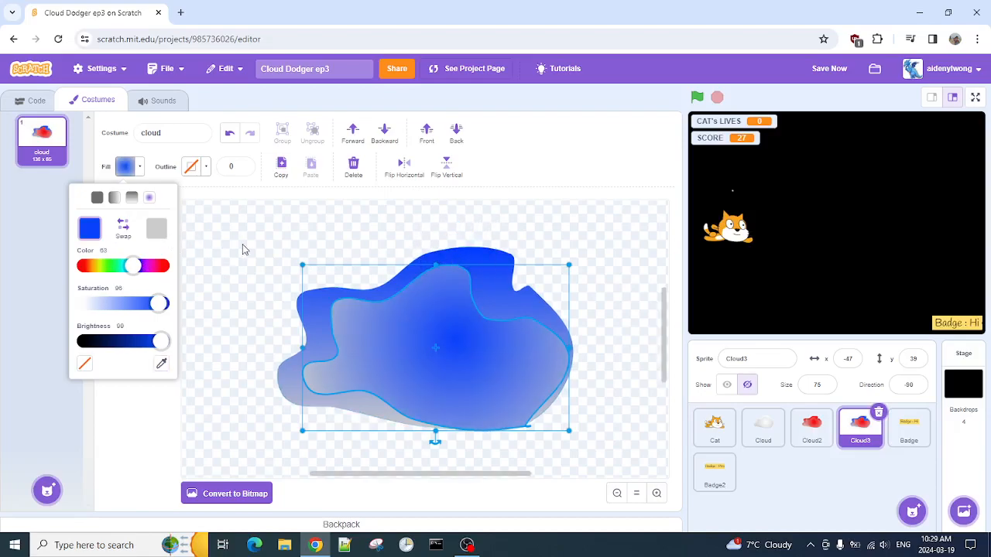
pyautogui.click(220, 224)
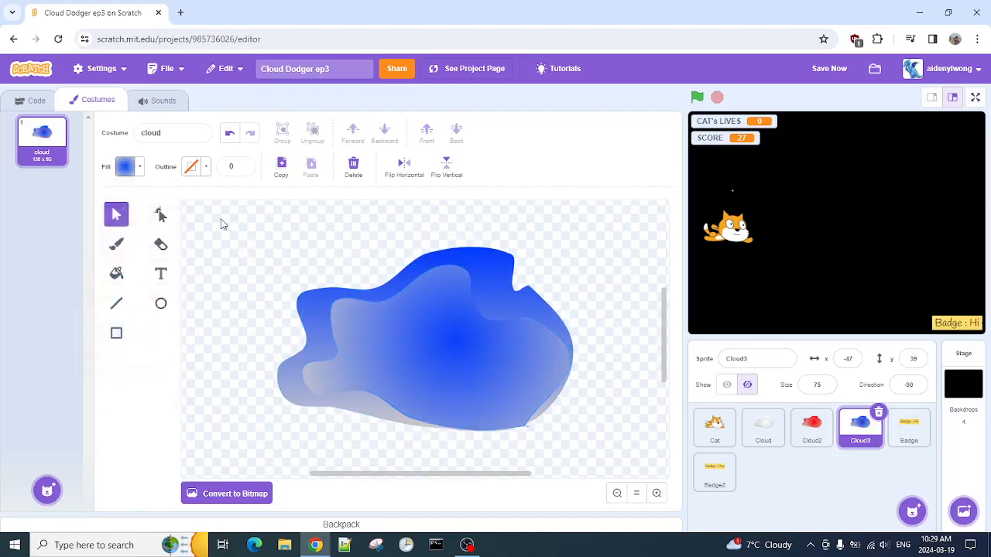
# Step: In Cloud3's code, set the clone condition to SCORE > 49 and open the move-steps and score-change values for editing
pyautogui.click(33, 101)
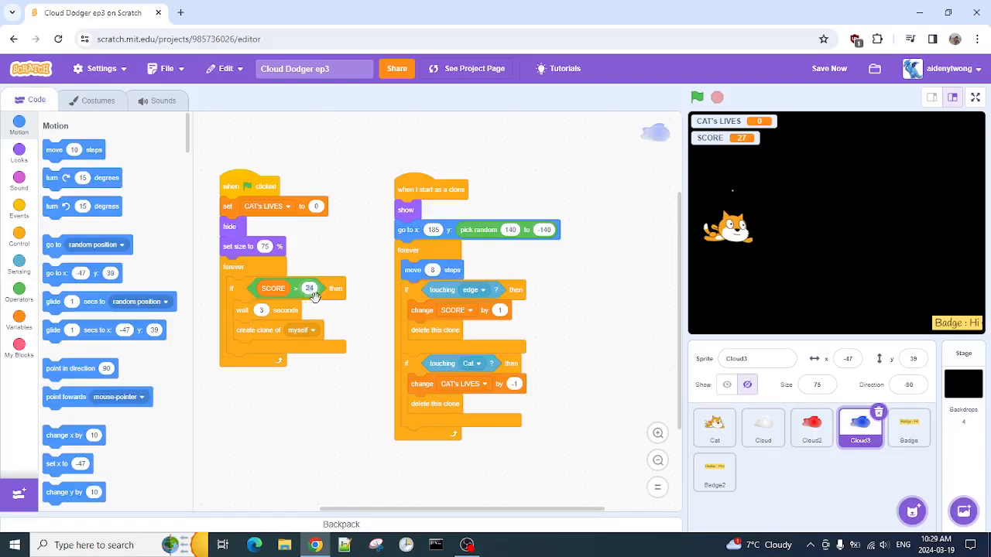
pyautogui.scroll(-1, 338, 255)
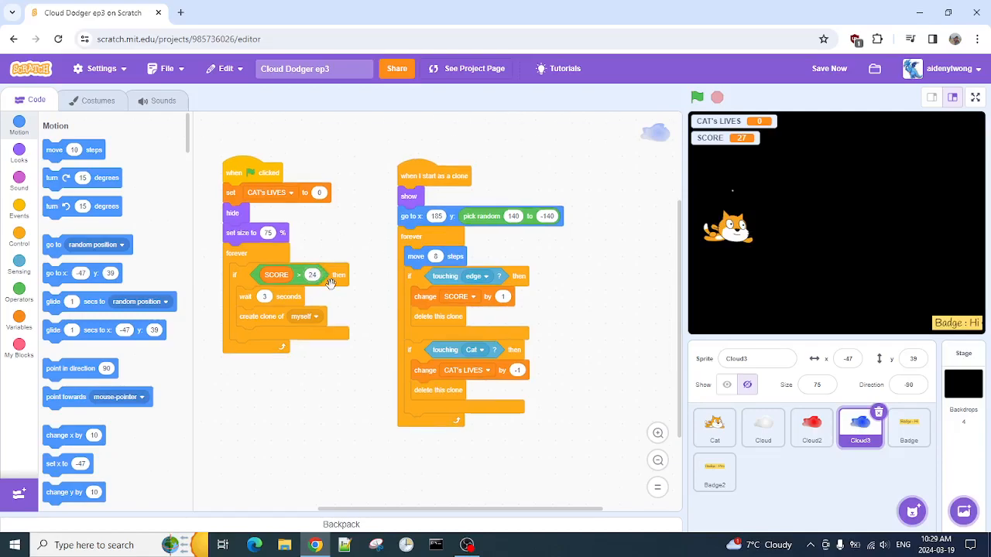
pyautogui.write('49')
pyautogui.click(436, 256)
pyautogui.click(504, 296)
# Step: On the black Blue Sky 2 4 backdrop, set the Line tool's outline to pale yellow with color 16, saturation 55 and brightness 100
pyautogui.click(960, 393)
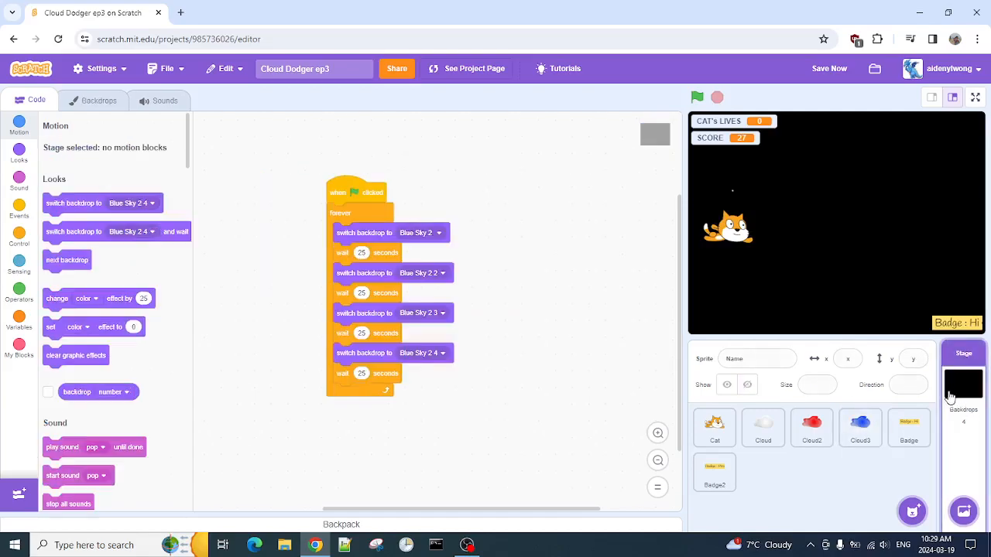
pyautogui.click(99, 101)
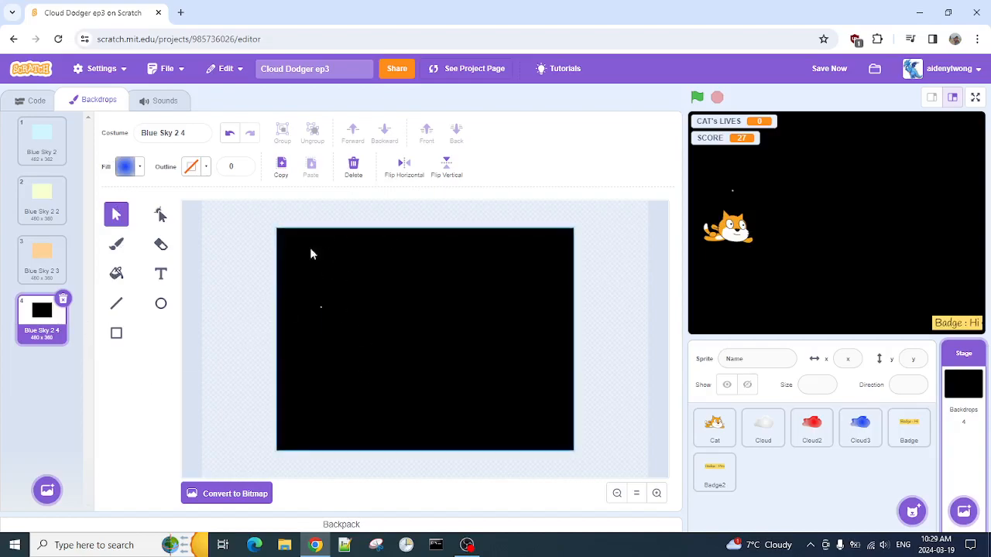
pyautogui.click(116, 305)
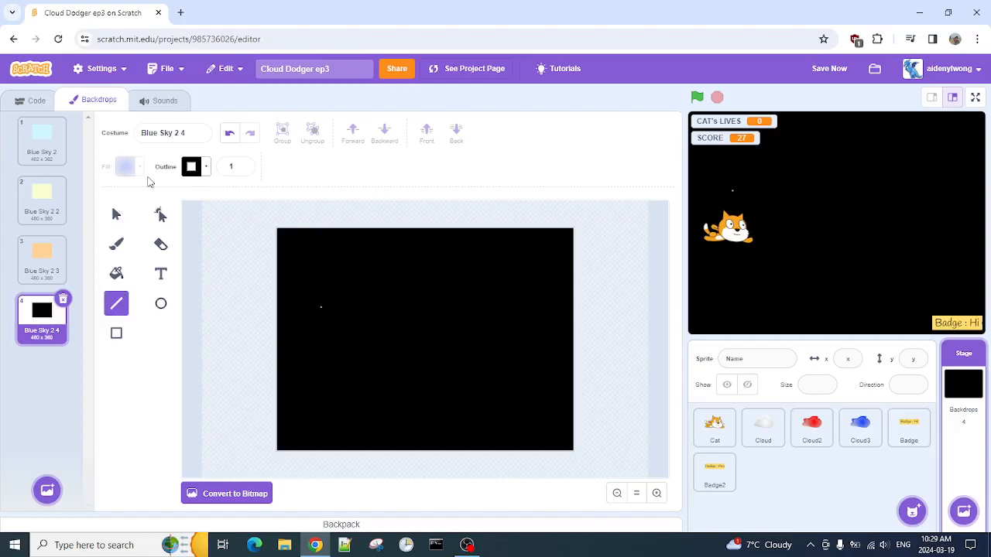
pyautogui.click(191, 167)
pyautogui.moveTo(142, 309); pyautogui.dragTo(247, 297)
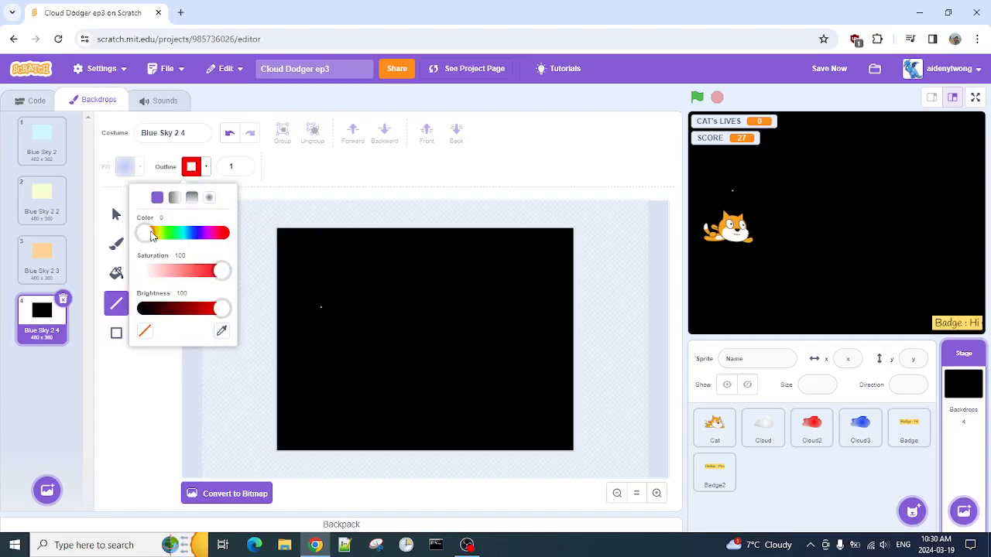
pyautogui.moveTo(150, 233); pyautogui.dragTo(159, 242)
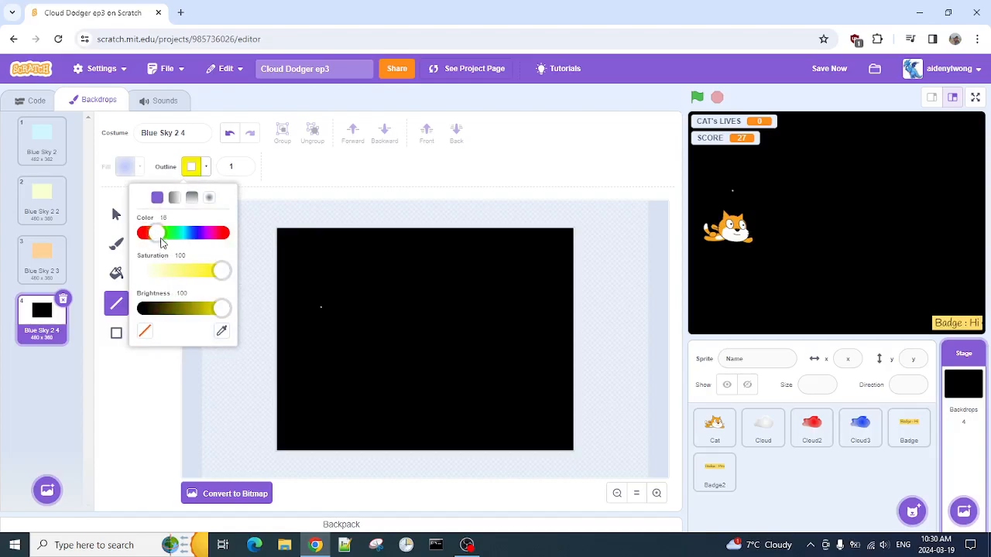
pyautogui.moveTo(222, 270); pyautogui.dragTo(190, 279)
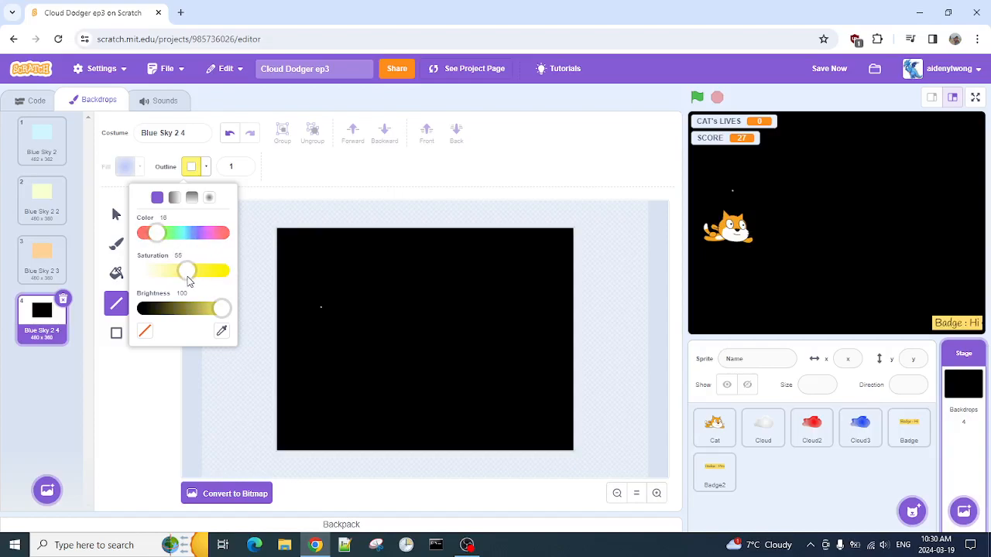
pyautogui.click(203, 420)
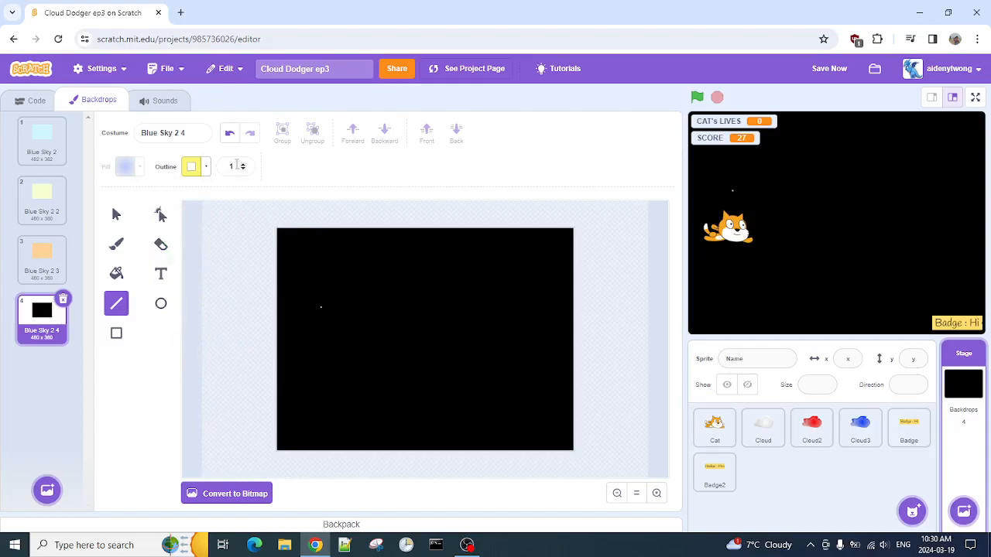
# Step: Set the outline width to 10 and draw a three-segment zigzag lightning bolt down from the black backdrop's upper-left edge
pyautogui.moveTo(237, 167); pyautogui.dragTo(211, 175)
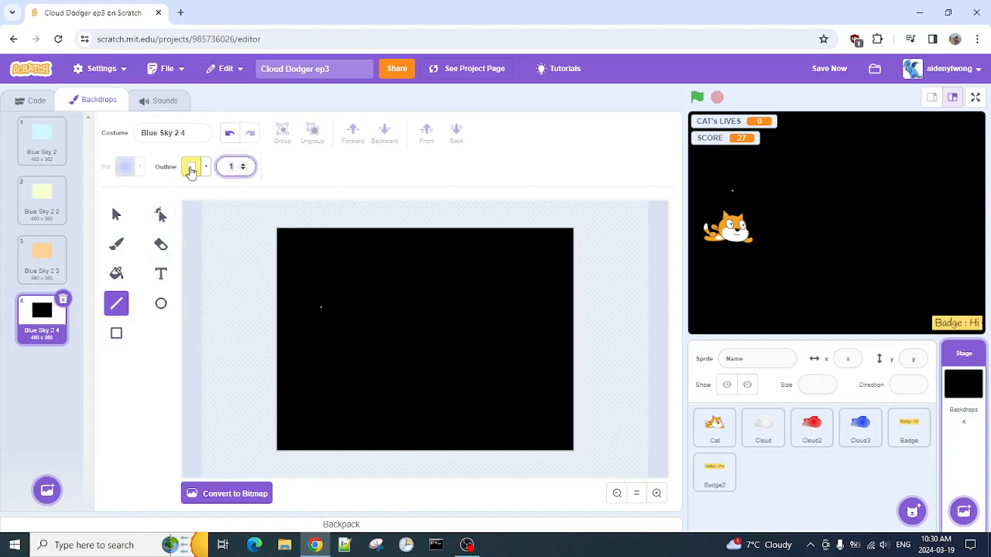
pyautogui.click(181, 155)
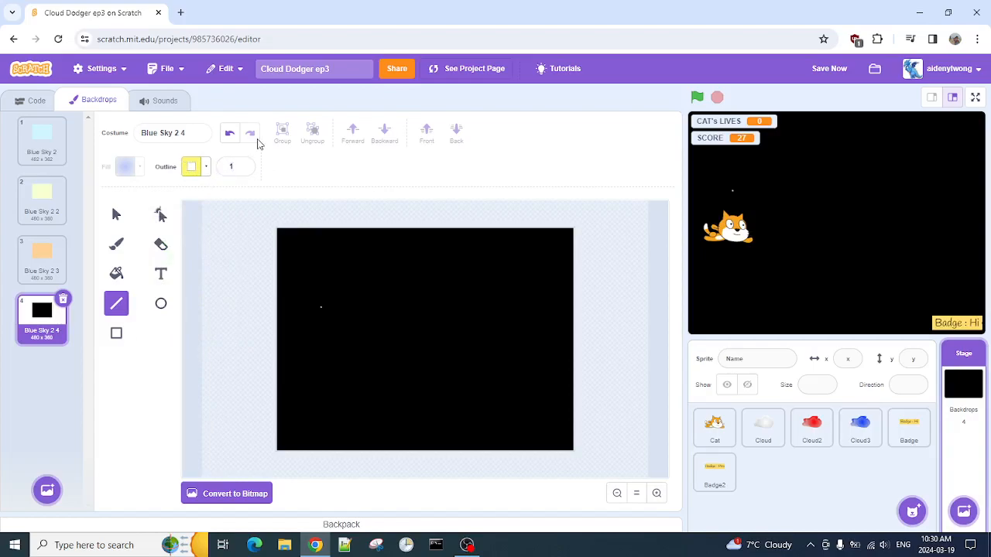
pyautogui.click(233, 166)
pyautogui.write('0')
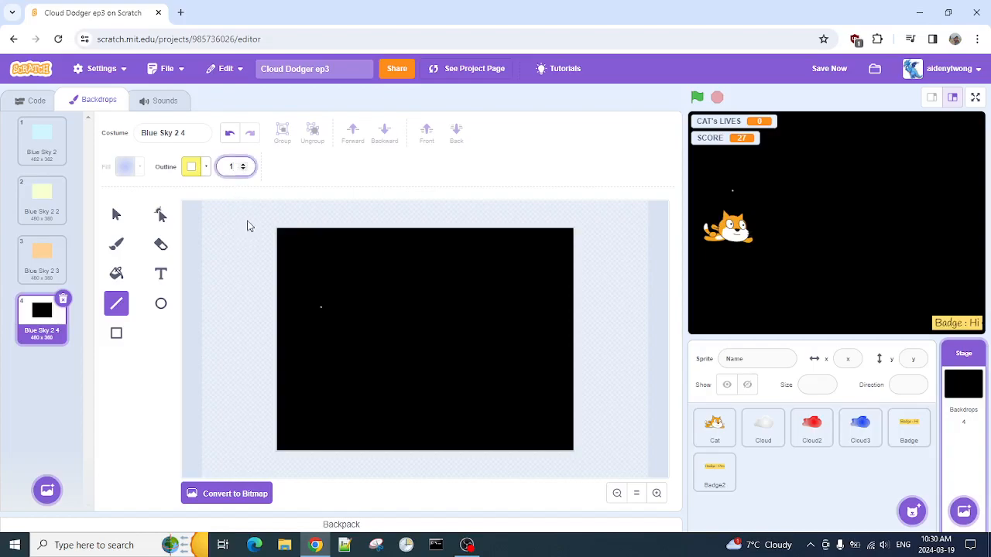
pyautogui.click(240, 269)
pyautogui.moveTo(323, 232); pyautogui.dragTo(303, 285)
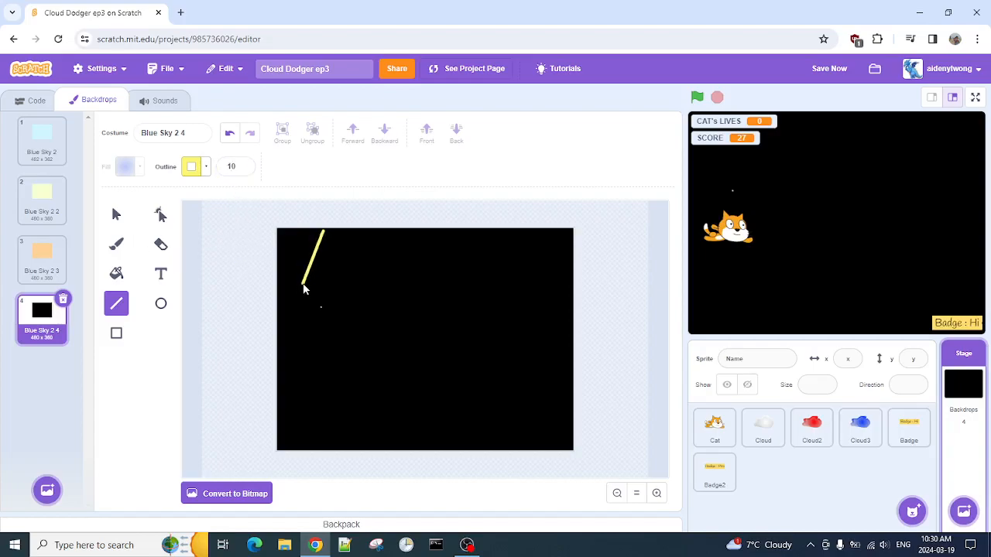
pyautogui.moveTo(303, 284)
pyautogui.mouseDown()
pyautogui.moveTo(333, 332)
pyautogui.moveTo(336, 323)
pyautogui.moveTo(328, 321)
pyautogui.moveTo(308, 357)
pyautogui.mouseUp()
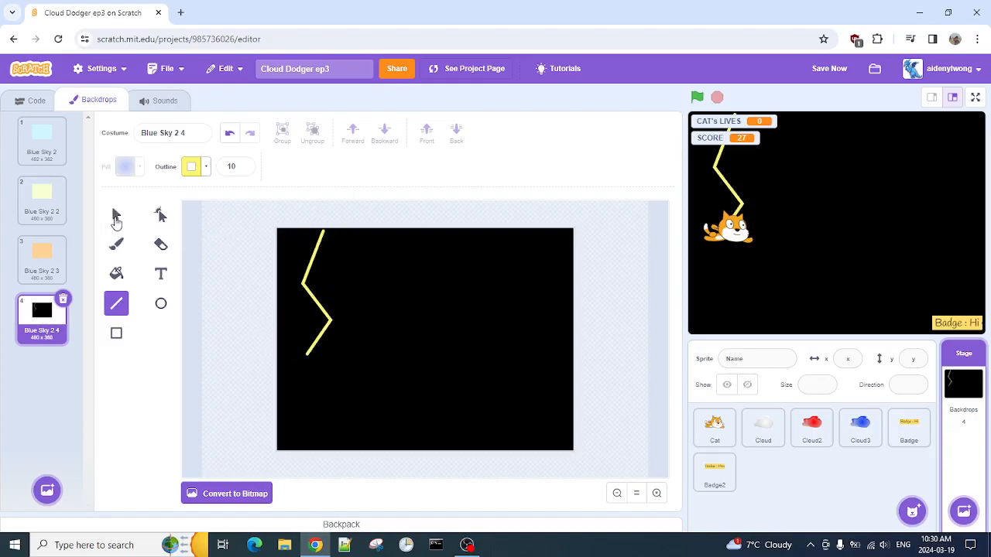
# Step: Copy and paste the lightning bolt twice, spacing the copies evenly to its right across the black backdrop
pyautogui.click(117, 217)
pyautogui.click(305, 282)
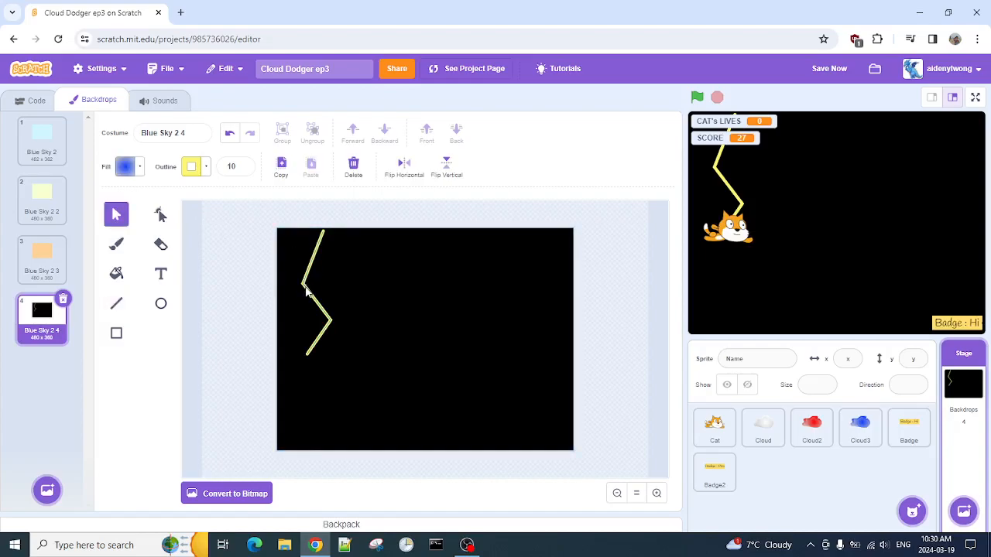
pyautogui.click(306, 288)
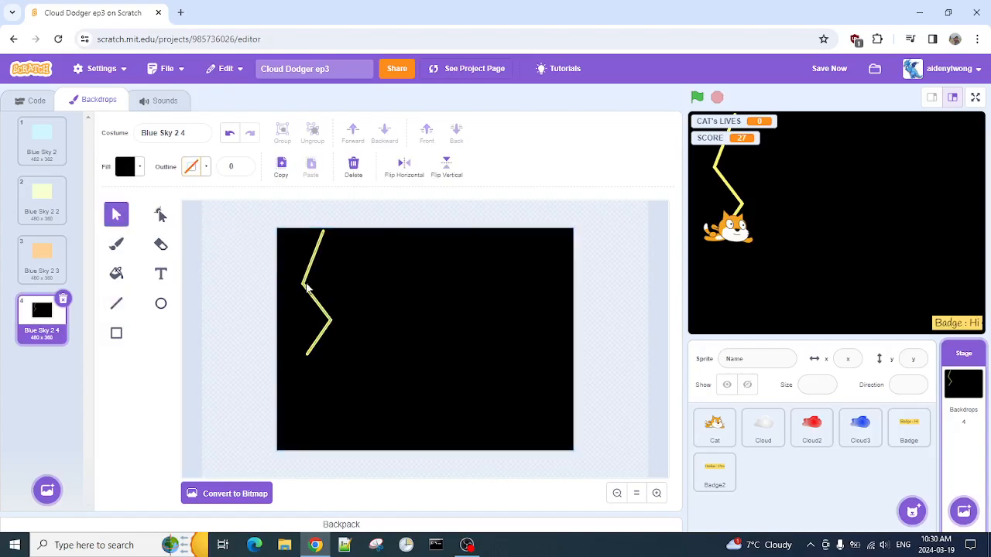
pyautogui.click(304, 284)
pyautogui.click(281, 165)
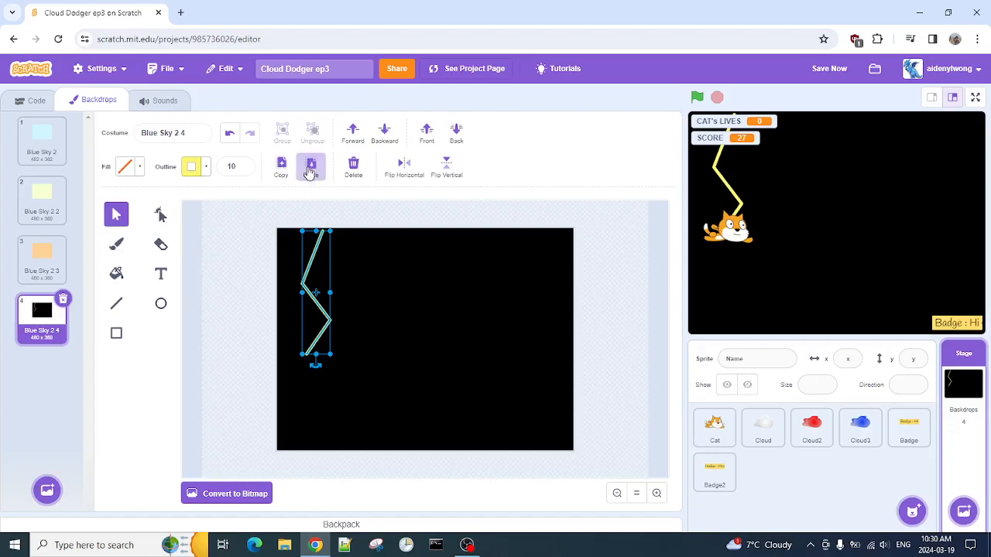
pyautogui.click(310, 167)
pyautogui.moveTo(318, 303); pyautogui.dragTo(413, 305)
pyautogui.click(283, 167)
pyautogui.click(311, 167)
pyautogui.moveTo(416, 308); pyautogui.dragTo(512, 302)
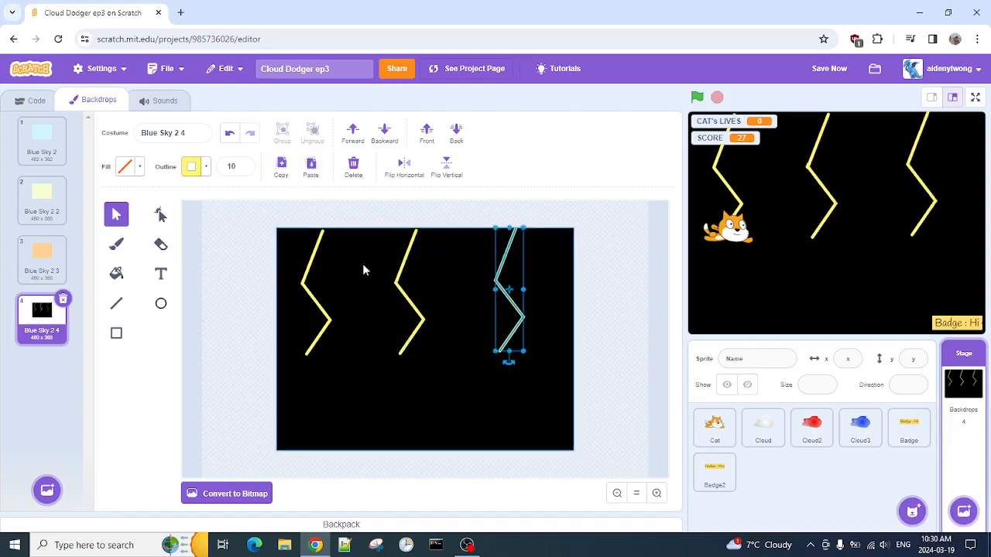
pyautogui.click(224, 244)
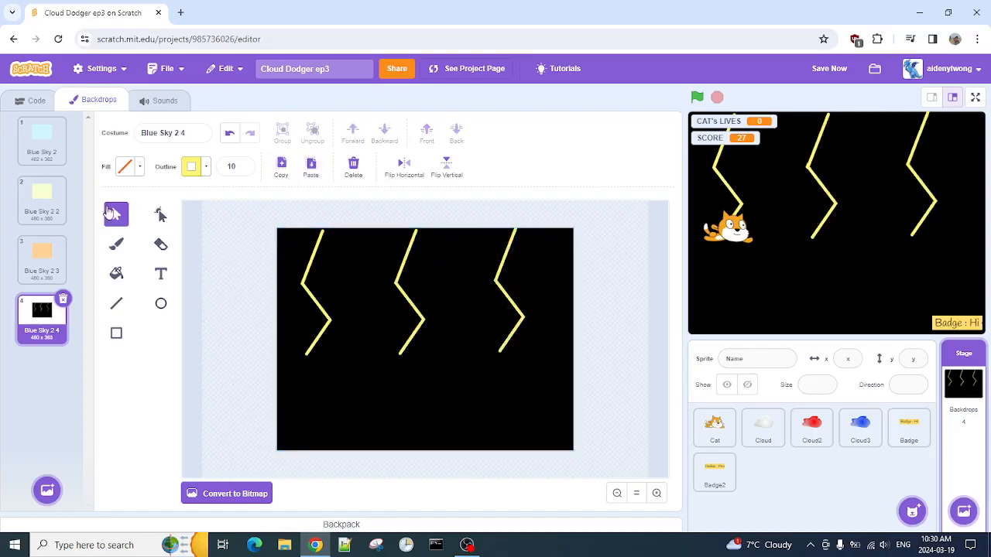
# Step: On the orange Blue Sky 2 3 backdrop, set the Circle tool to a cyan fill with color 50 and no outline
pyautogui.click(56, 248)
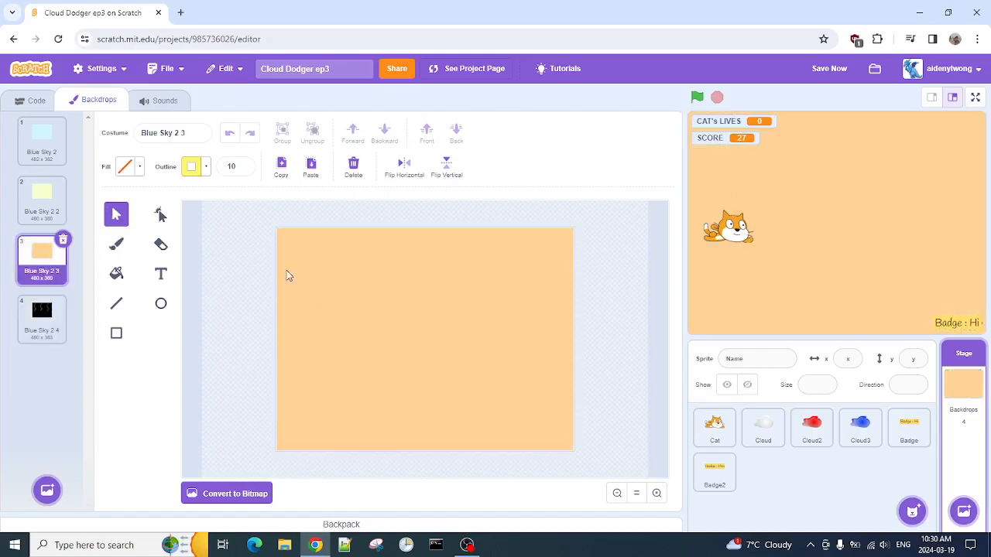
pyautogui.click(158, 302)
pyautogui.click(190, 168)
pyautogui.click(126, 167)
pyautogui.click(126, 167)
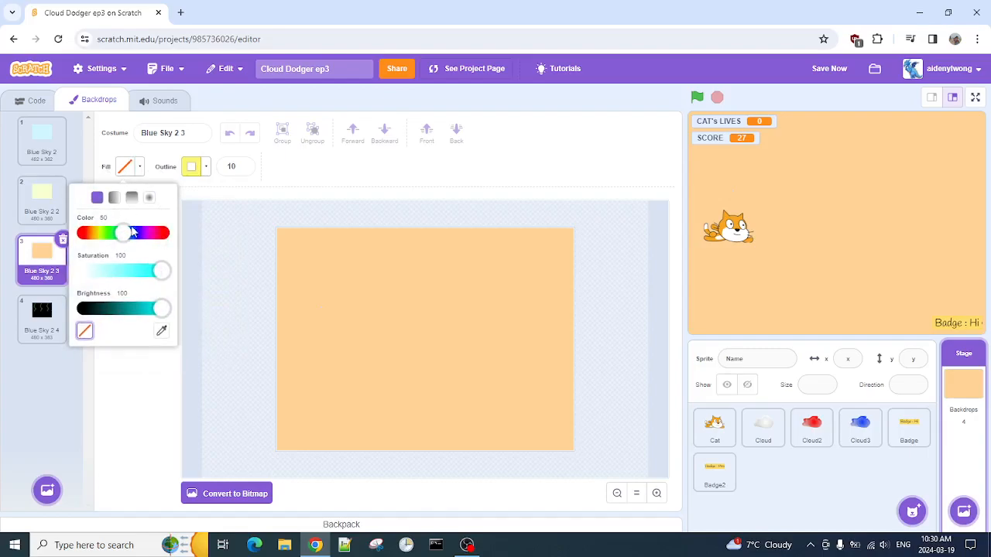
pyautogui.moveTo(162, 269); pyautogui.dragTo(160, 271)
pyautogui.click(197, 255)
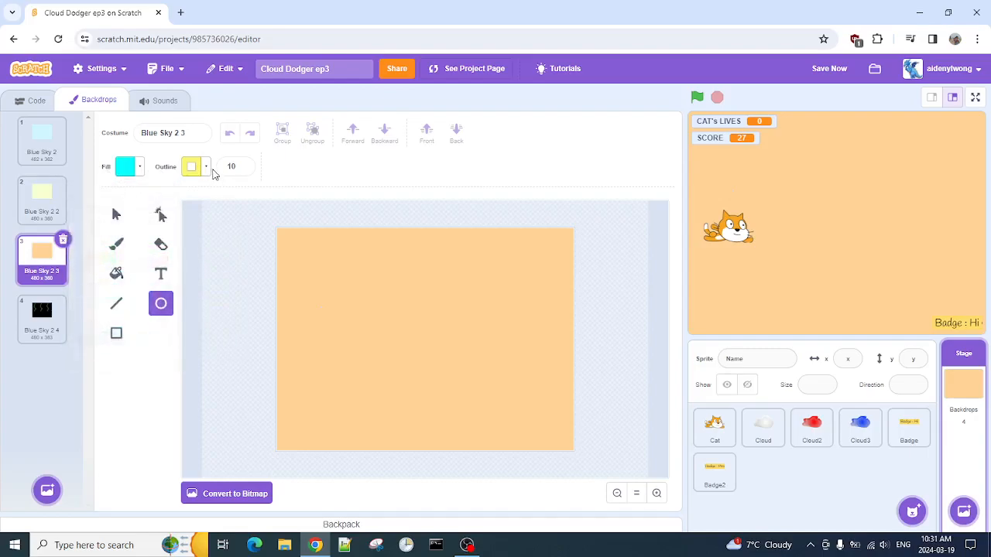
pyautogui.click(192, 166)
pyautogui.click(144, 331)
# Step: Draw a small, narrow vertical ellipse as a raindrop near the orange backdrop's upper-left corner
pyautogui.click(352, 240)
pyautogui.moveTo(326, 280); pyautogui.dragTo(315, 268)
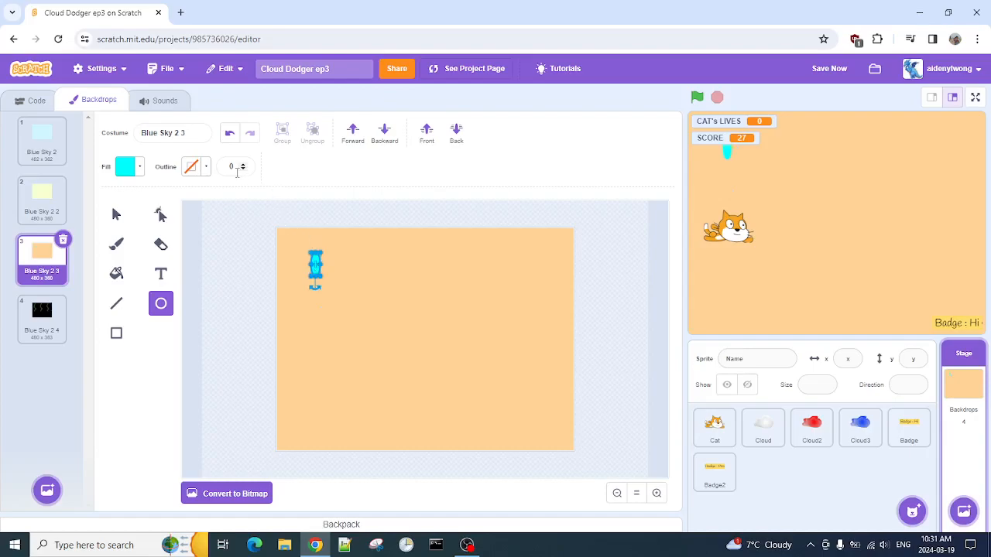
pyautogui.moveTo(230, 222); pyautogui.dragTo(235, 223)
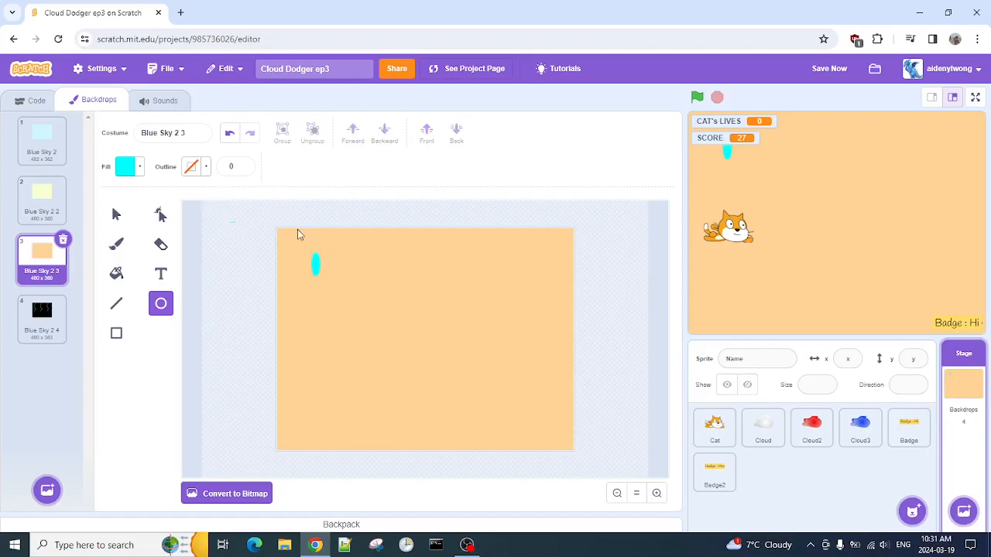
# Step: Paste three copies of the raindrop and scatter them across the upper-left part of the orange backdrop
pyautogui.hotkey('ctrl', 'v')
pyautogui.moveTo(318, 268)
pyautogui.mouseDown()
pyautogui.moveTo(360, 269)
pyautogui.moveTo(328, 319)
pyautogui.moveTo(328, 329)
pyautogui.moveTo(341, 328)
pyautogui.mouseUp()
pyautogui.click(322, 270)
pyautogui.click(352, 332)
pyautogui.click(344, 333)
pyautogui.moveTo(339, 333); pyautogui.dragTo(375, 314)
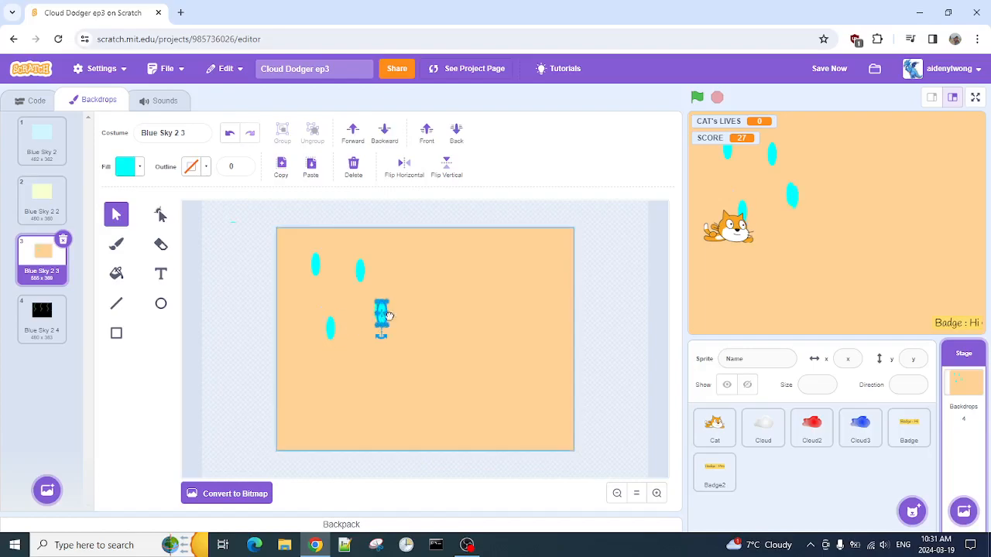
pyautogui.click(415, 341)
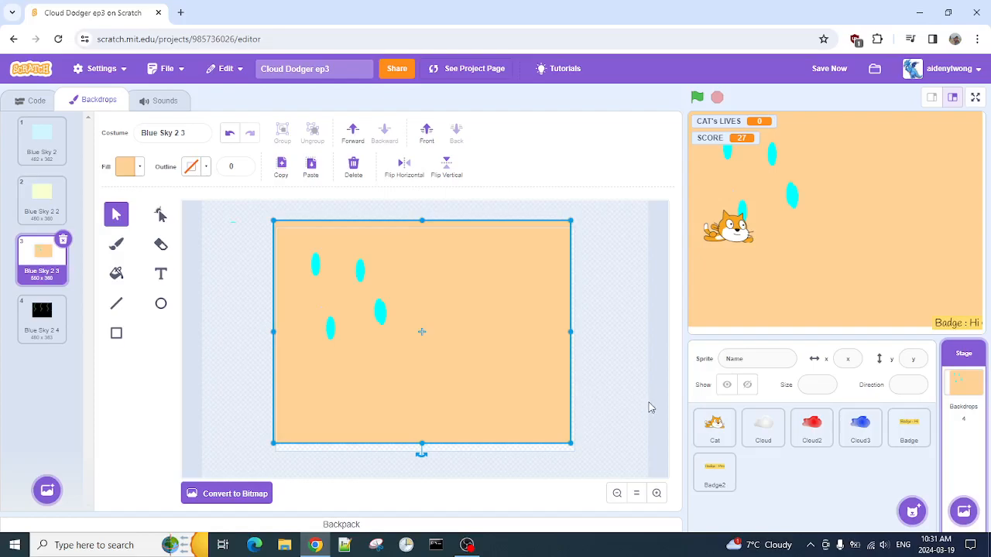
pyautogui.hotkey('ctrl', 'z')
# Step: Place two more raindrop copies to the right of the existing four, one near the top and one lower down
pyautogui.click(656, 493)
pyautogui.click(657, 493)
pyautogui.click(657, 493)
pyautogui.moveTo(382, 335)
pyautogui.mouseDown()
pyautogui.moveTo(630, 342)
pyautogui.moveTo(615, 376)
pyautogui.mouseUp()
pyautogui.click(617, 493)
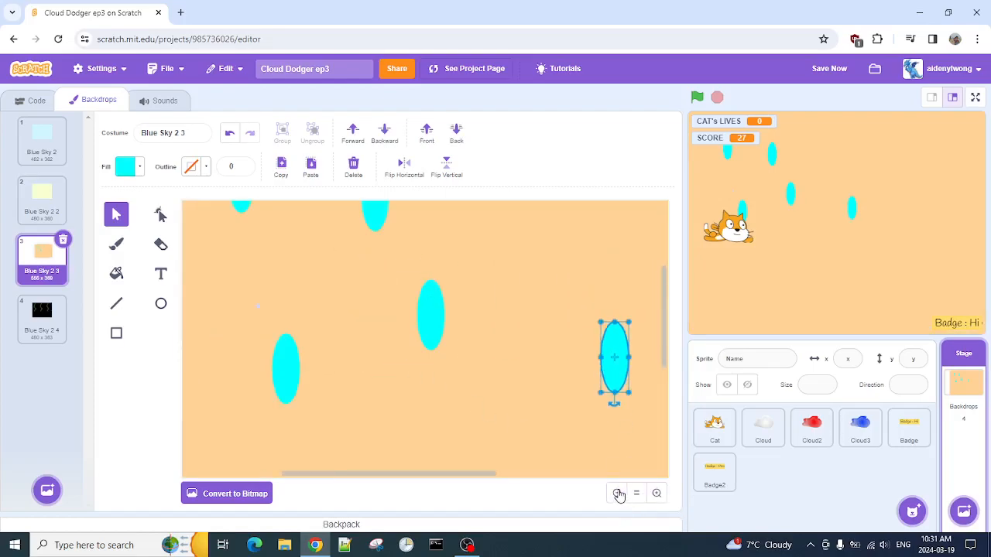
pyautogui.click(617, 493)
pyautogui.hotkey('ctrl', 'v')
pyautogui.moveTo(619, 363); pyautogui.dragTo(577, 249)
pyautogui.scroll(-1, 552, 379)
pyautogui.scroll(1, 539, 379)
pyautogui.click(617, 493)
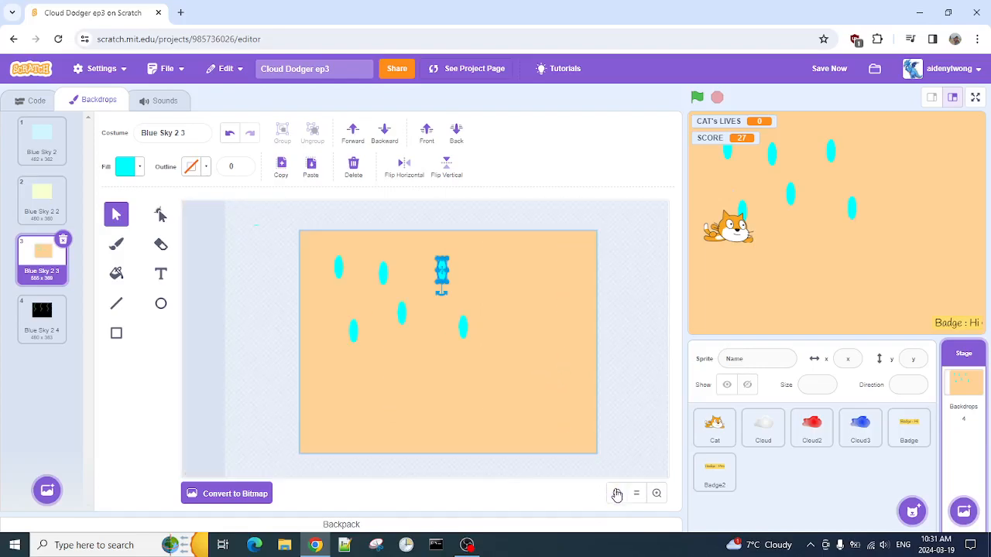
# Step: Select all six raindrops, copy and paste them, and move the duplicate set to the right side of the orange backdrop
pyautogui.click(339, 267)
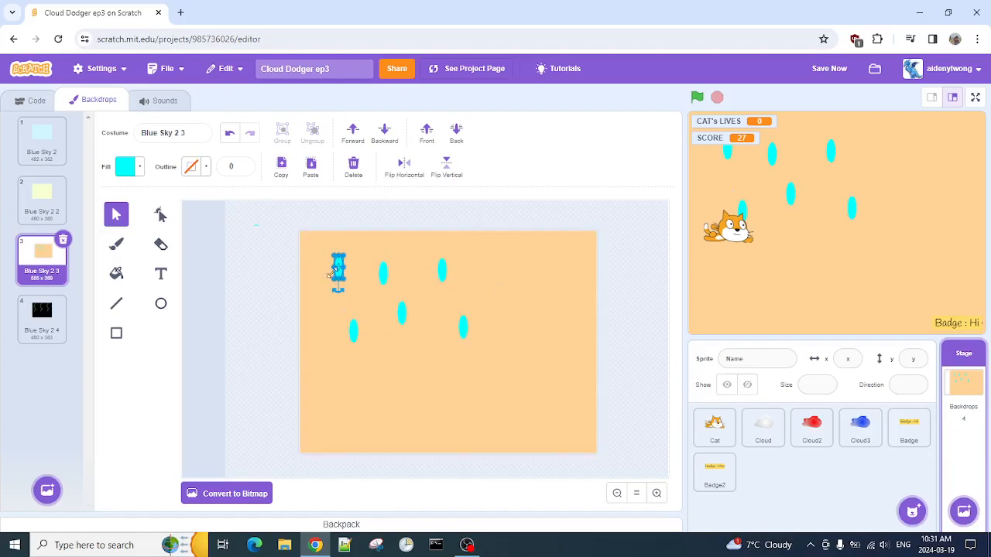
pyautogui.keyDown('shift'); pyautogui.click(383, 274); pyautogui.keyUp('shift')
pyautogui.keyDown('shift'); pyautogui.click(353, 331); pyautogui.keyUp('shift')
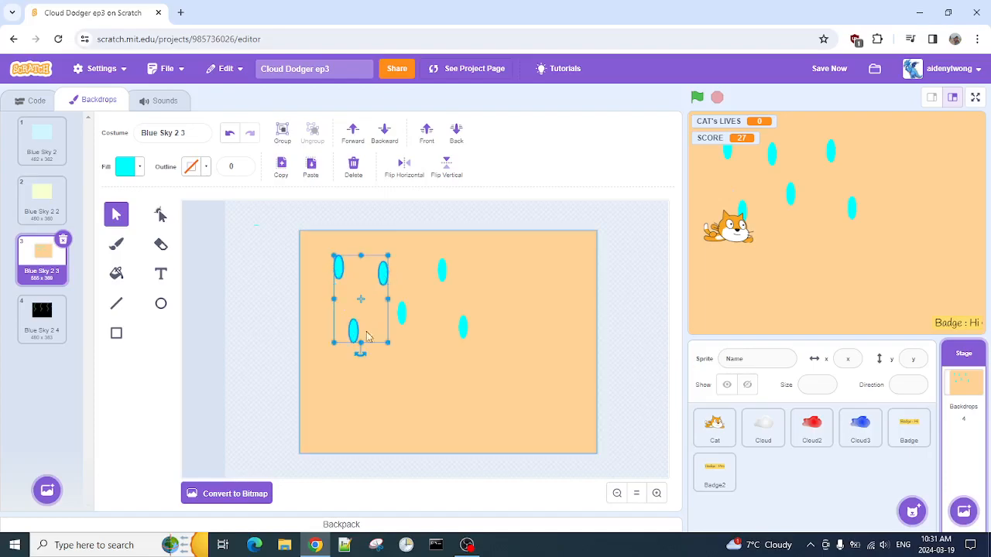
pyautogui.keyDown('shift'); pyautogui.click(401, 312); pyautogui.keyUp('shift')
pyautogui.keyDown('shift'); pyautogui.click(443, 271); pyautogui.keyUp('shift')
pyautogui.keyDown('shift'); pyautogui.click(463, 326); pyautogui.keyUp('shift')
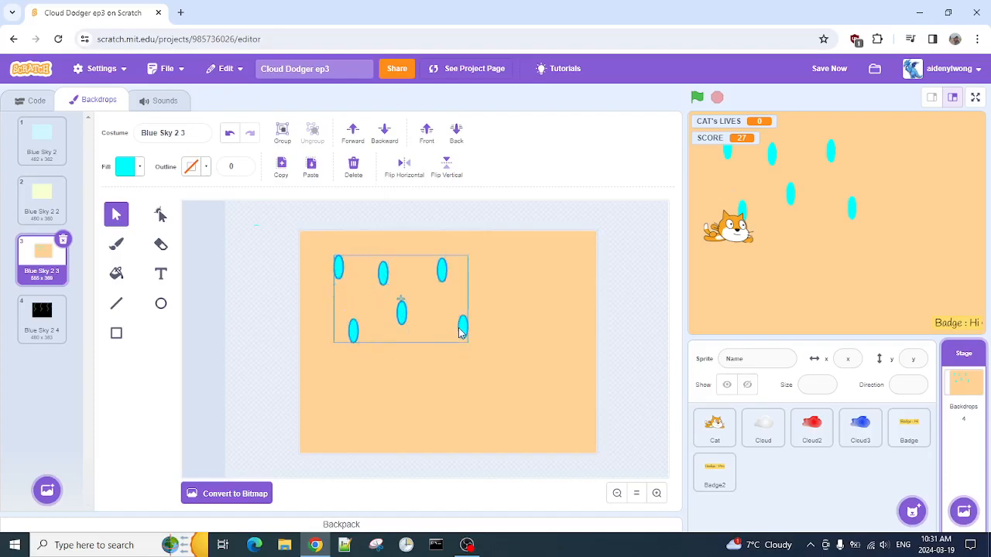
pyautogui.click(282, 167)
pyautogui.click(310, 165)
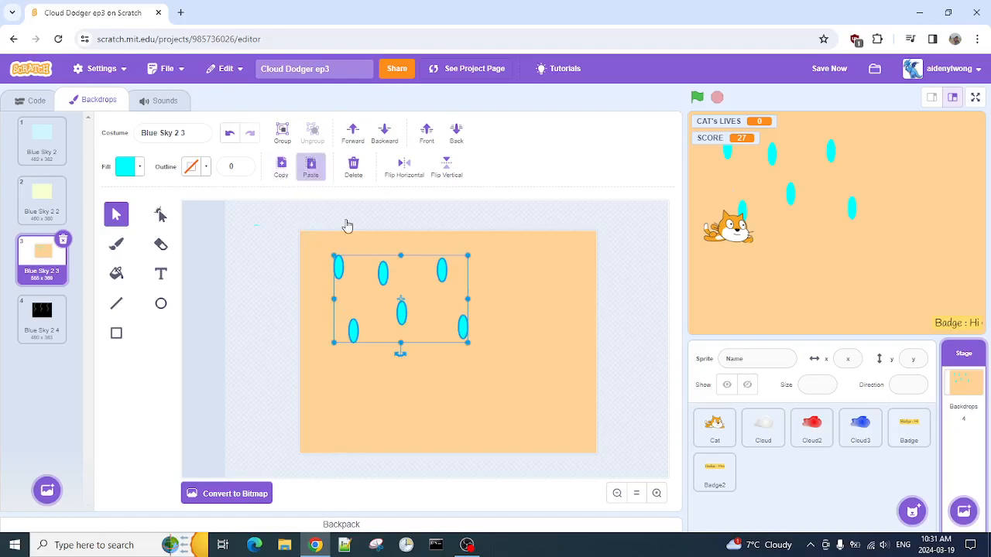
pyautogui.moveTo(403, 321); pyautogui.dragTo(519, 343)
pyautogui.click(510, 247)
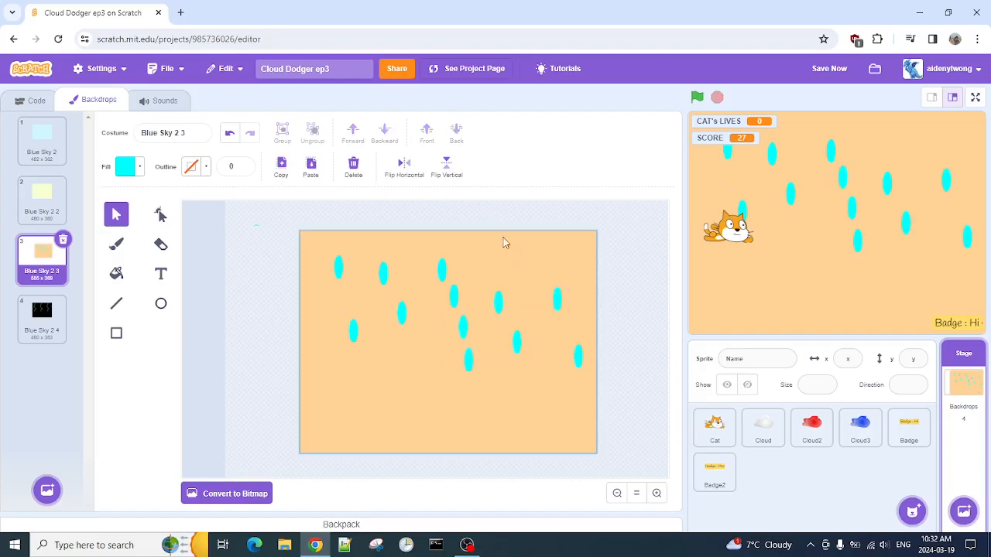
# Step: Copy a single raindrop and place two pasted copies in the empty area near the orange backdrop's upper-right edge
pyautogui.click(495, 304)
pyautogui.click(493, 314)
pyautogui.moveTo(490, 312); pyautogui.dragTo(496, 263)
pyautogui.hotkey('ctrl', 'v')
pyautogui.moveTo(504, 311); pyautogui.dragTo(545, 267)
# Step: Paste two more raindrops and place them side by side below the leftmost drops on the orange backdrop
pyautogui.hotkey('ctrl', 'v')
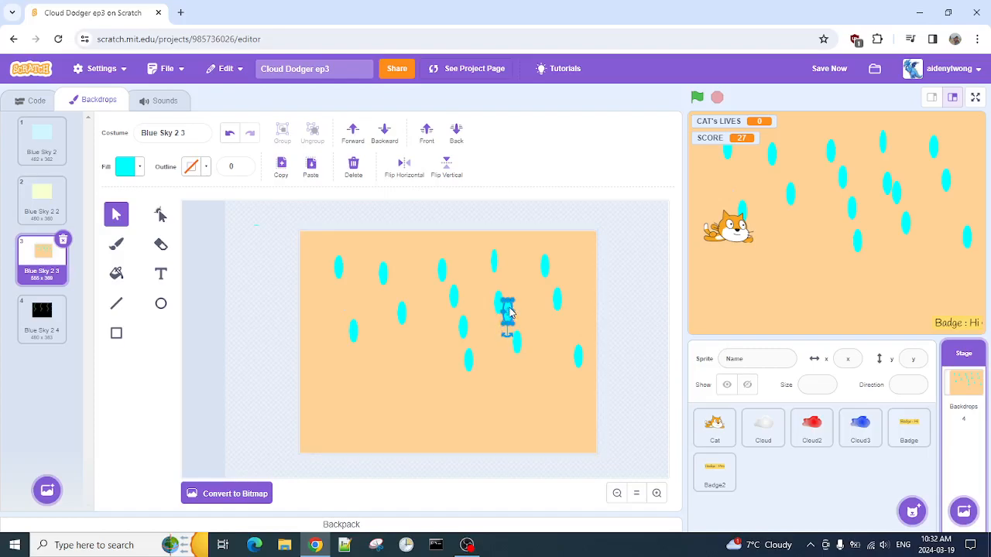
pyautogui.moveTo(507, 317); pyautogui.dragTo(384, 366)
pyautogui.hotkey('ctrl', 'v')
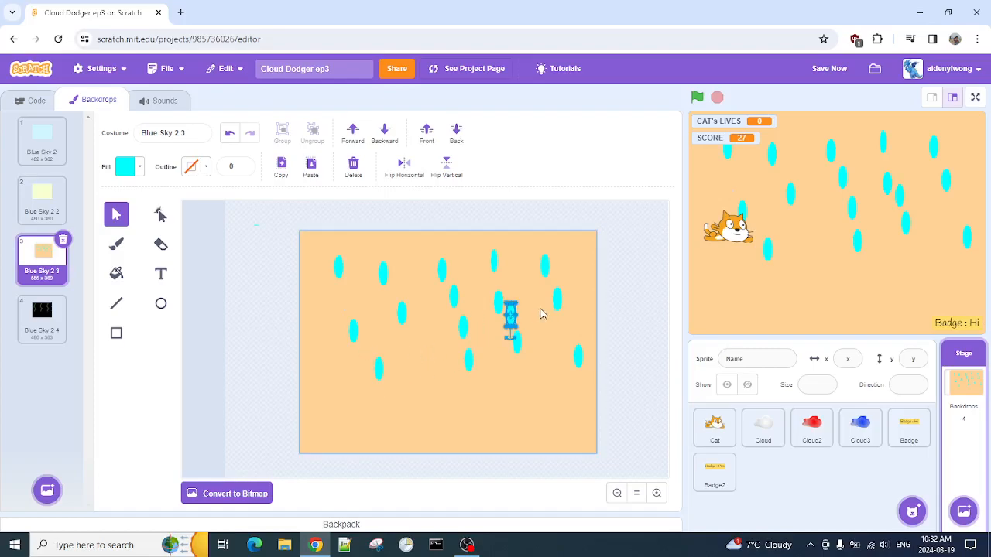
pyautogui.moveTo(504, 338); pyautogui.dragTo(491, 331)
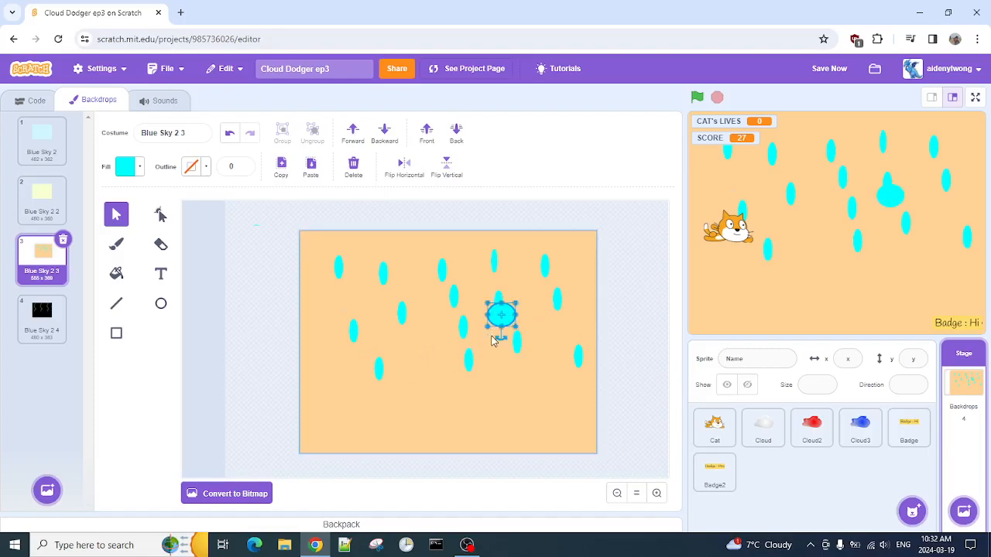
pyautogui.hotkey('ctrl', 'z')
pyautogui.moveTo(510, 316); pyautogui.dragTo(325, 372)
pyautogui.click(268, 285)
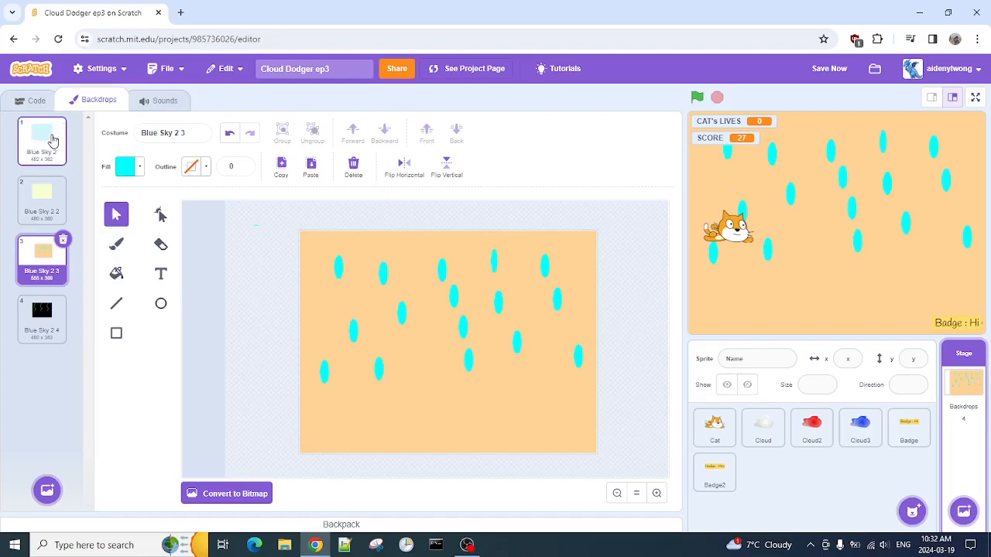
# Step: On the light blue Blue Sky 2 backdrop, draw a large yellow circle with color 15 over the upper-right corner as a sun
pyautogui.click(53, 139)
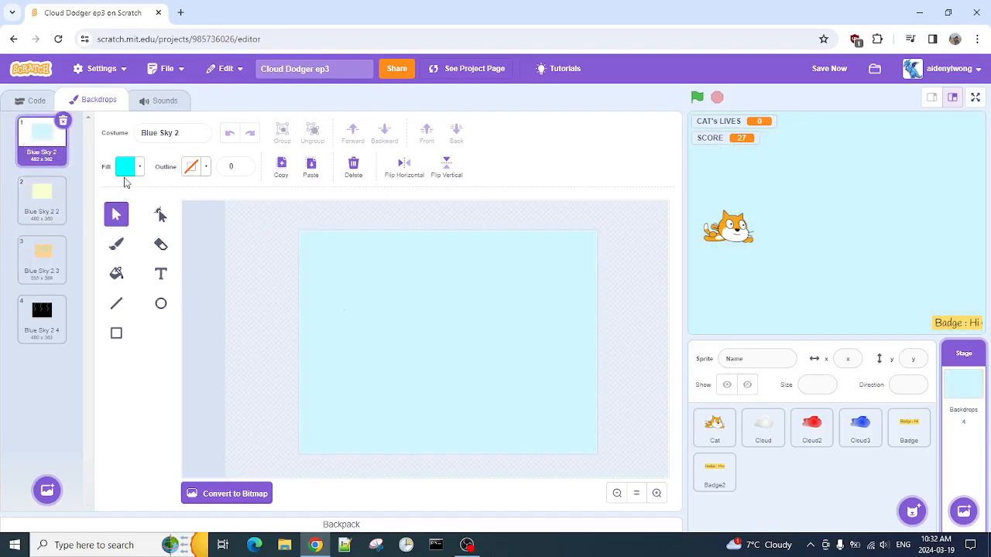
pyautogui.click(126, 170)
pyautogui.moveTo(130, 235); pyautogui.dragTo(96, 235)
pyautogui.click(348, 292)
pyautogui.click(161, 303)
pyautogui.moveTo(508, 223); pyautogui.dragTo(595, 256)
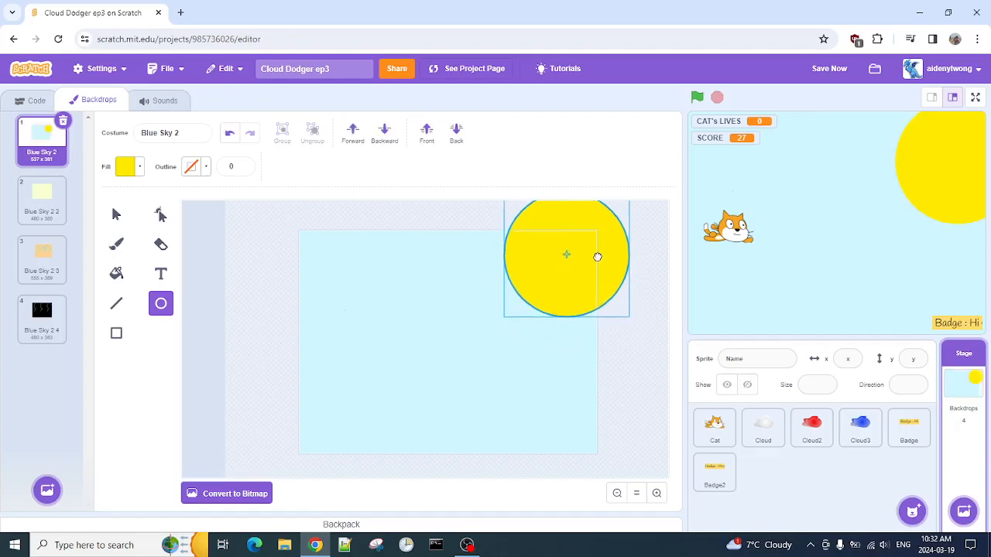
# Step: Copy the sun from Blue Sky 2 onto the pale yellow Blue Sky 2 2 backdrop, half below the middle of its bottom edge
pyautogui.click(42, 202)
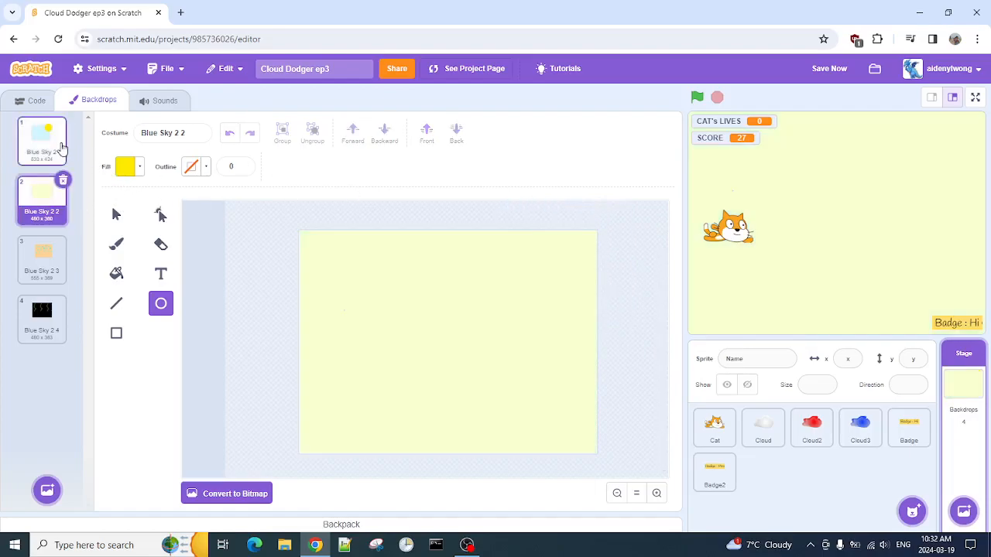
pyautogui.click(41, 140)
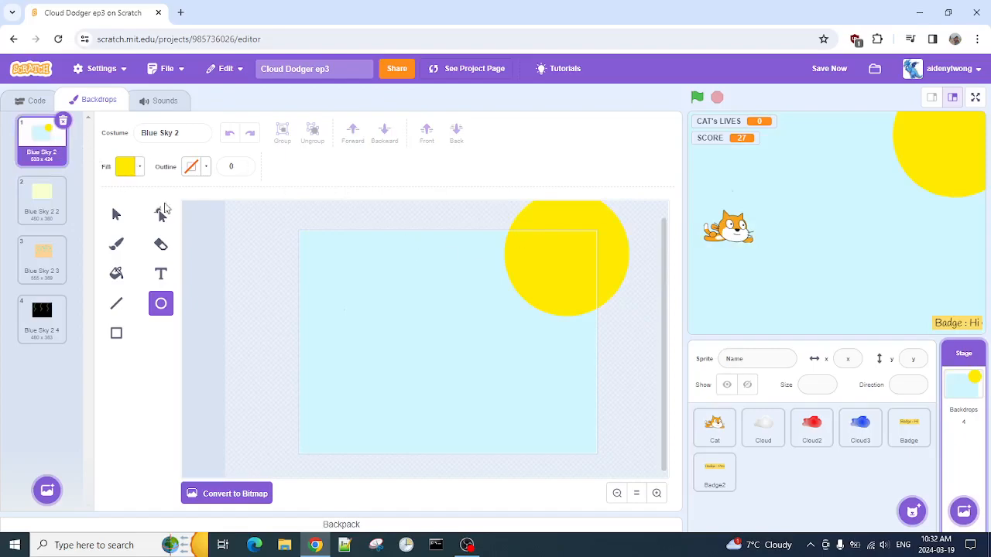
pyautogui.click(118, 215)
pyautogui.click(543, 246)
pyautogui.click(555, 244)
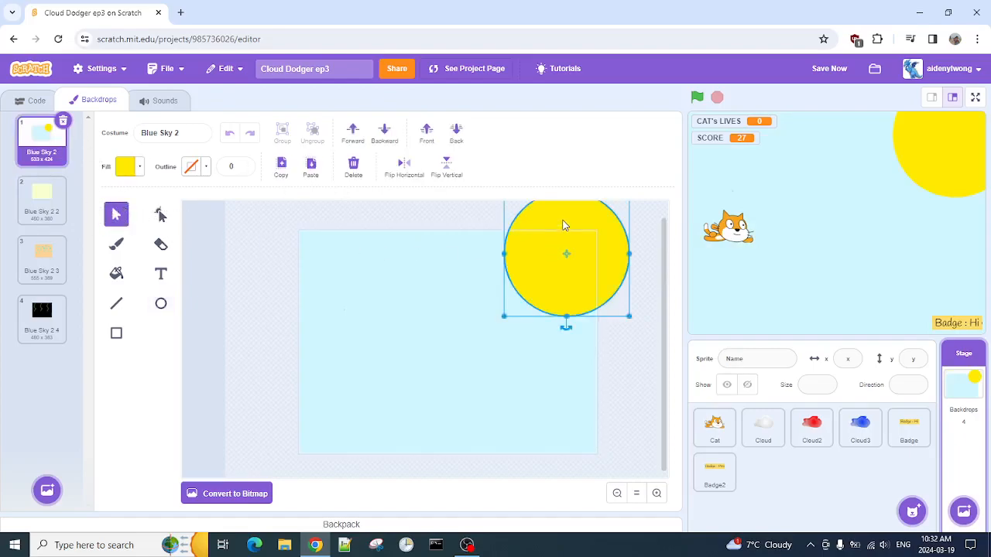
pyautogui.click(39, 192)
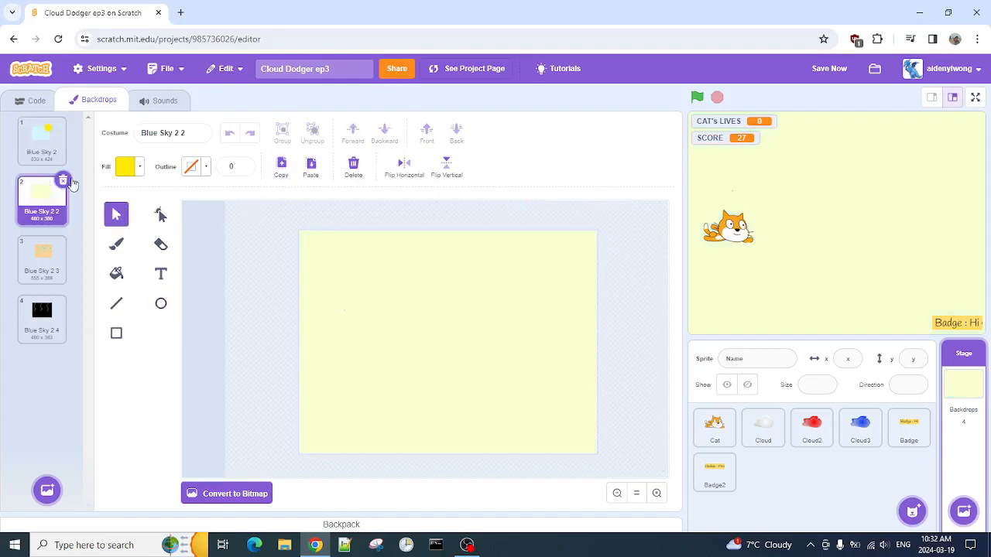
pyautogui.click(311, 166)
pyautogui.moveTo(565, 260); pyautogui.dragTo(450, 490)
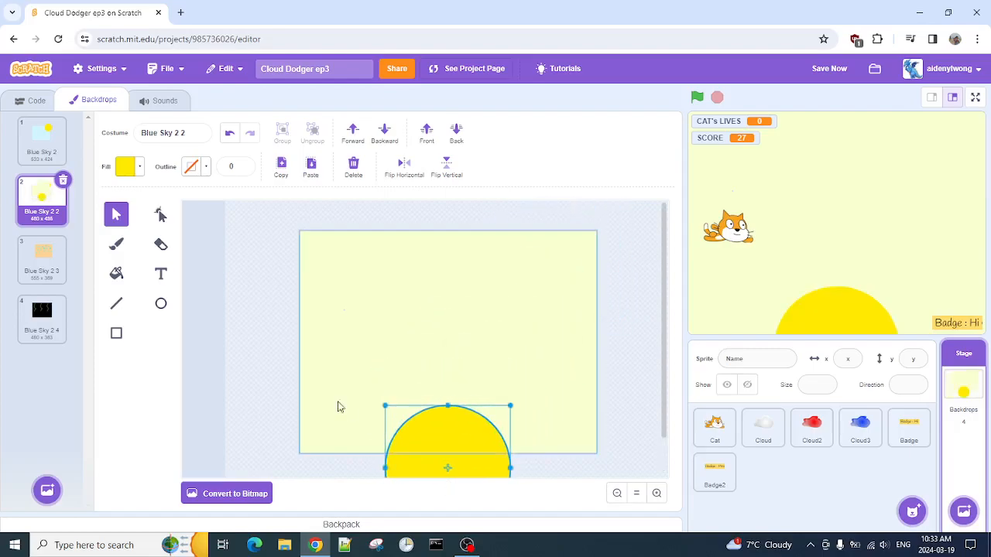
pyautogui.click(240, 351)
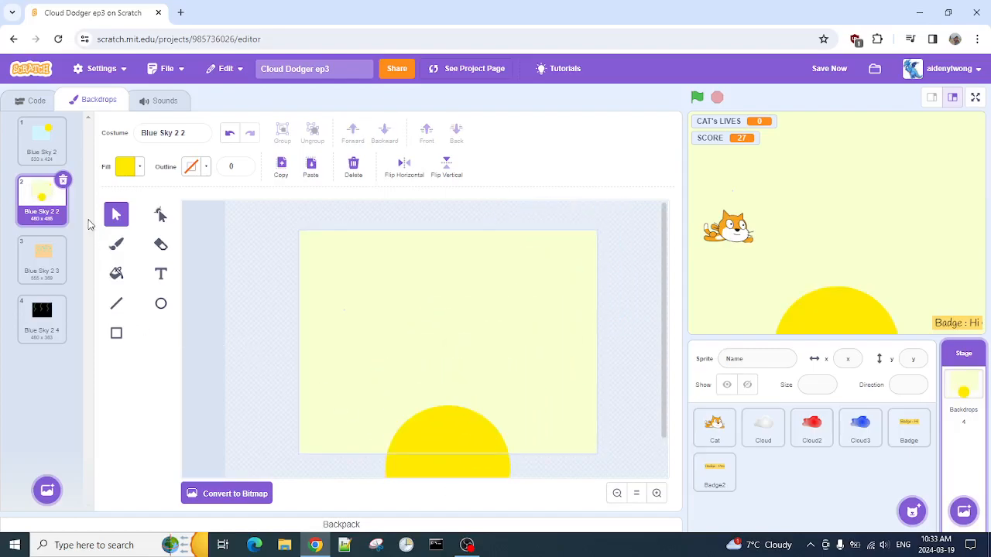
# Step: Paint a new sprite with a borderless cyan rectangle, color 52, saturation 100 and brightness 100, large enough to cover the whole canvas
pyautogui.click(31, 101)
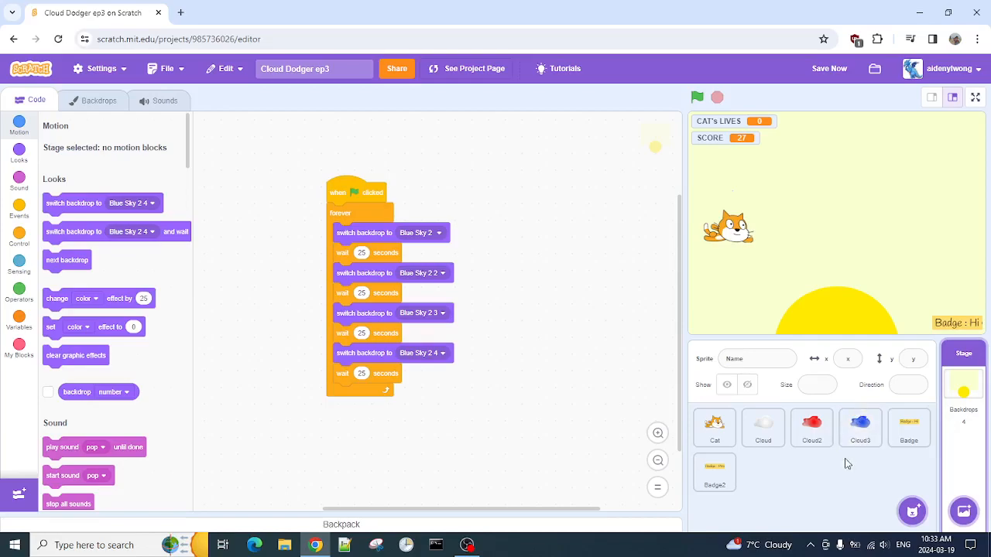
pyautogui.moveTo(912, 507)
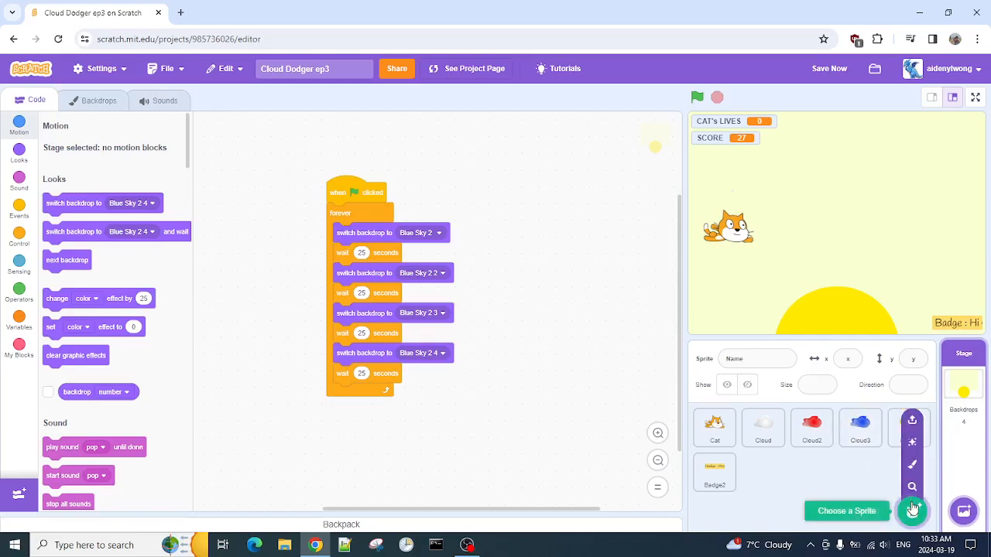
pyautogui.click(913, 464)
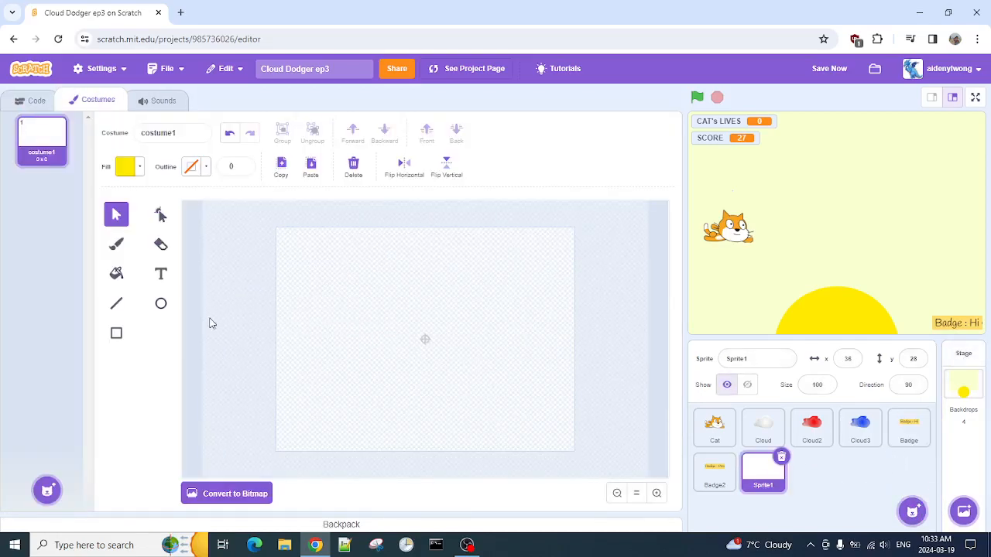
pyautogui.click(116, 333)
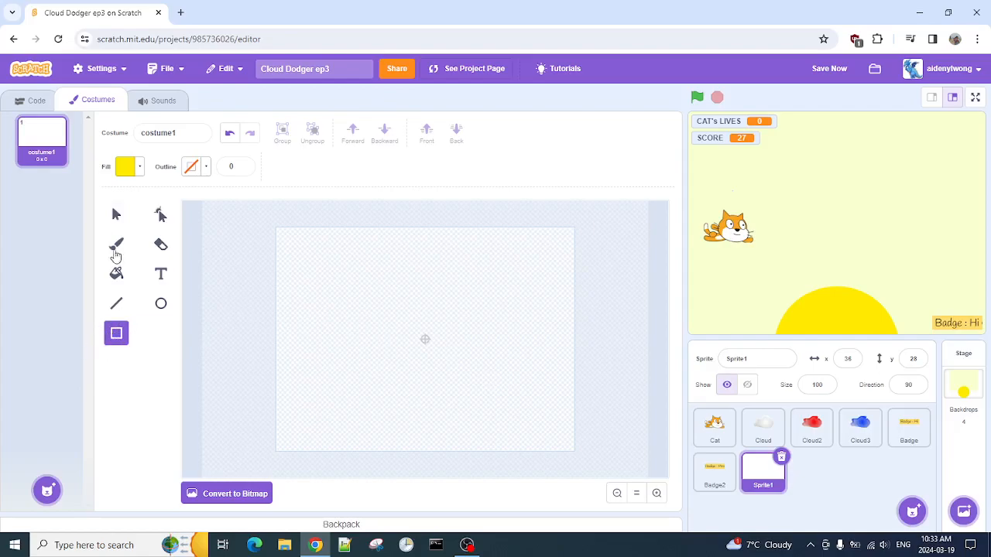
pyautogui.click(129, 170)
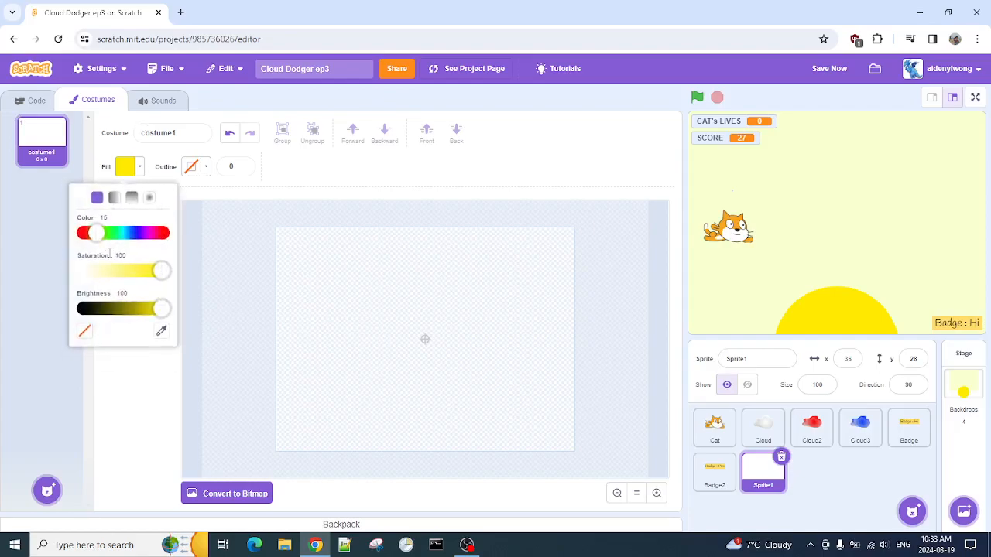
pyautogui.moveTo(96, 233); pyautogui.dragTo(124, 233)
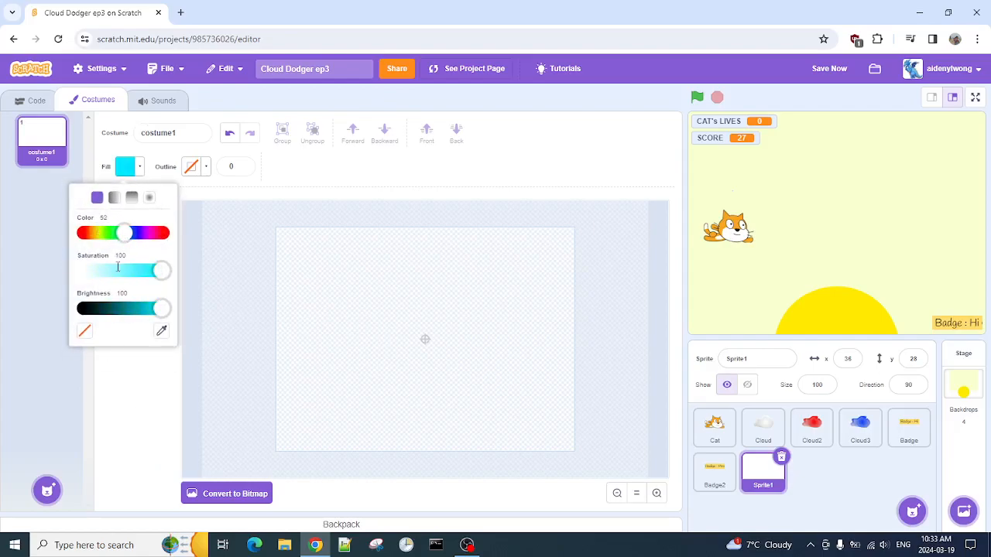
pyautogui.click(143, 416)
pyautogui.moveTo(264, 222); pyautogui.dragTo(585, 470)
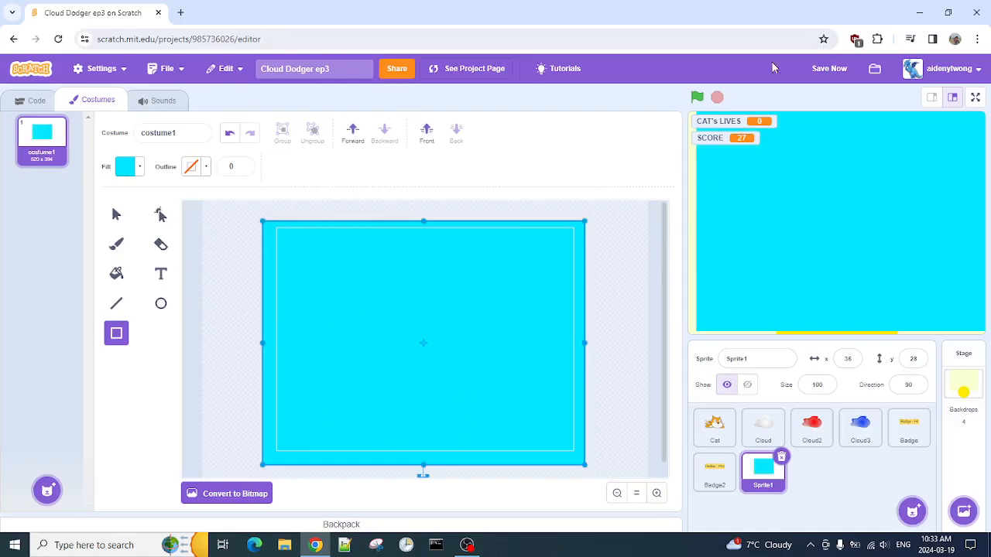
pyautogui.click(231, 289)
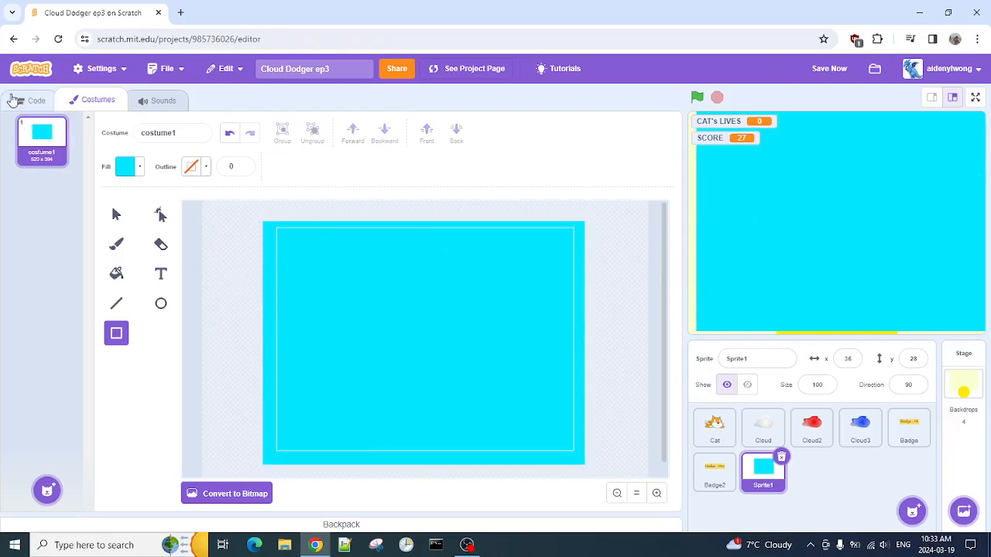
# Step: Start the new cyan sprite's script with a "when green flag clicked" event block
pyautogui.click(13, 100)
pyautogui.click(19, 207)
pyautogui.moveTo(66, 151); pyautogui.dragTo(393, 171)
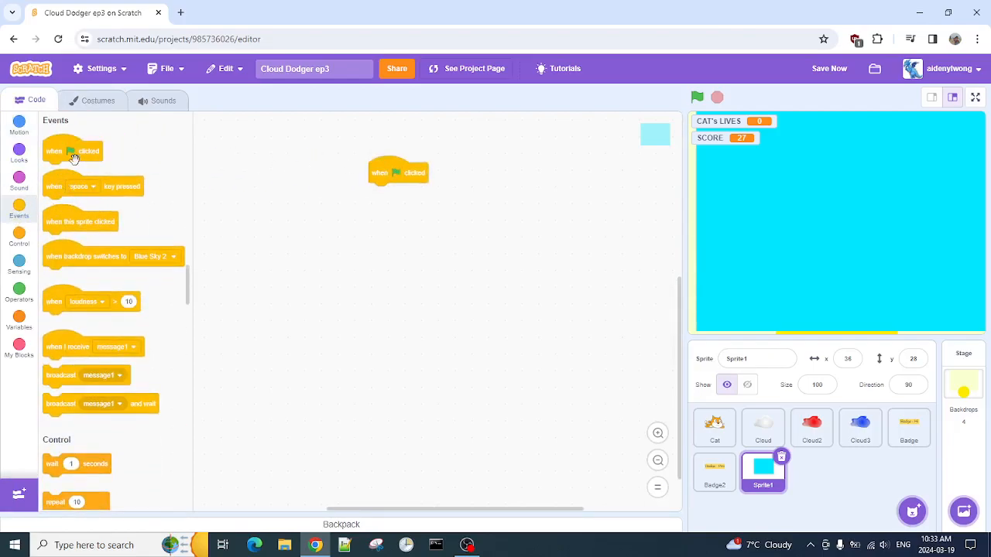
# Step: Add a "go to x: 0 y: 0" motion block under the cyan sprite's green flag event block
pyautogui.click(19, 126)
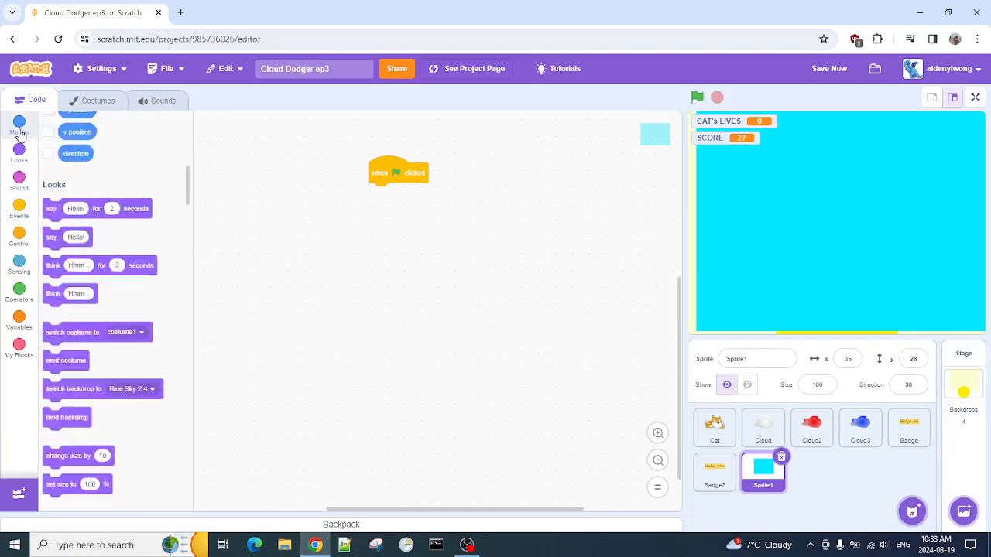
pyautogui.moveTo(57, 268); pyautogui.dragTo(404, 192)
pyautogui.click(405, 193)
pyautogui.write('0')
pyautogui.click(433, 193)
pyautogui.write('0')
pyautogui.click(325, 347)
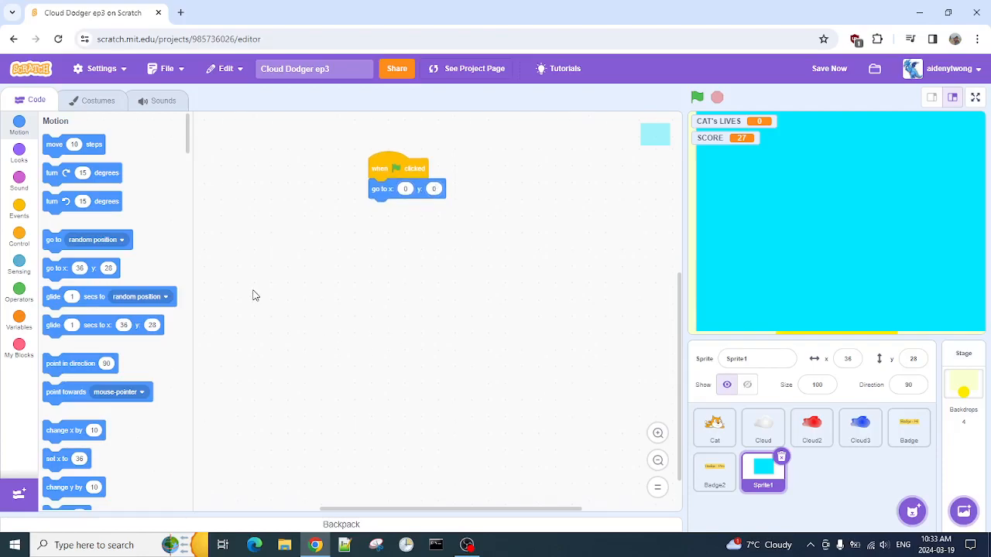
# Step: Add the text "Cloud Dodger" to the cyan costume in sans serif light grey, saturation 0 and brightness 81
pyautogui.click(93, 101)
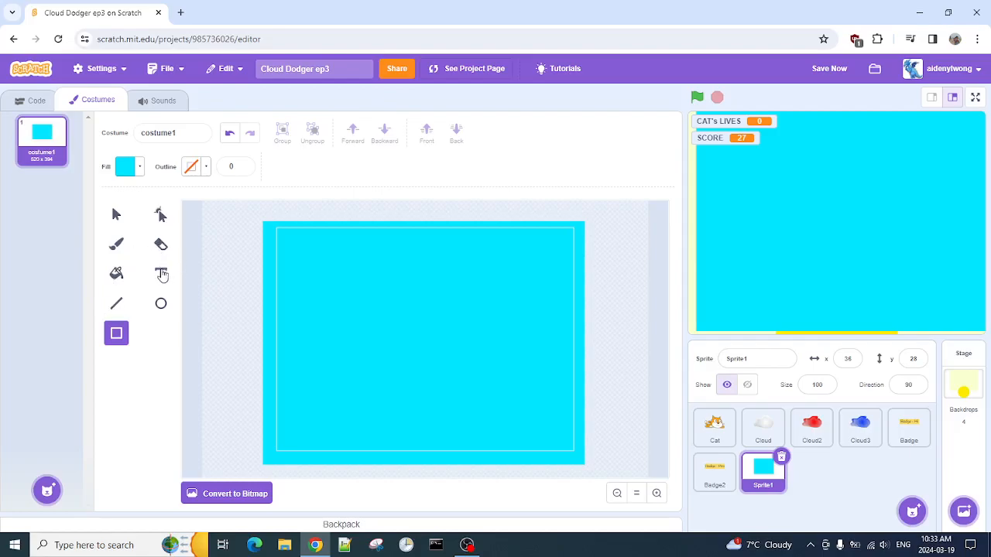
pyautogui.click(161, 274)
pyautogui.click(133, 167)
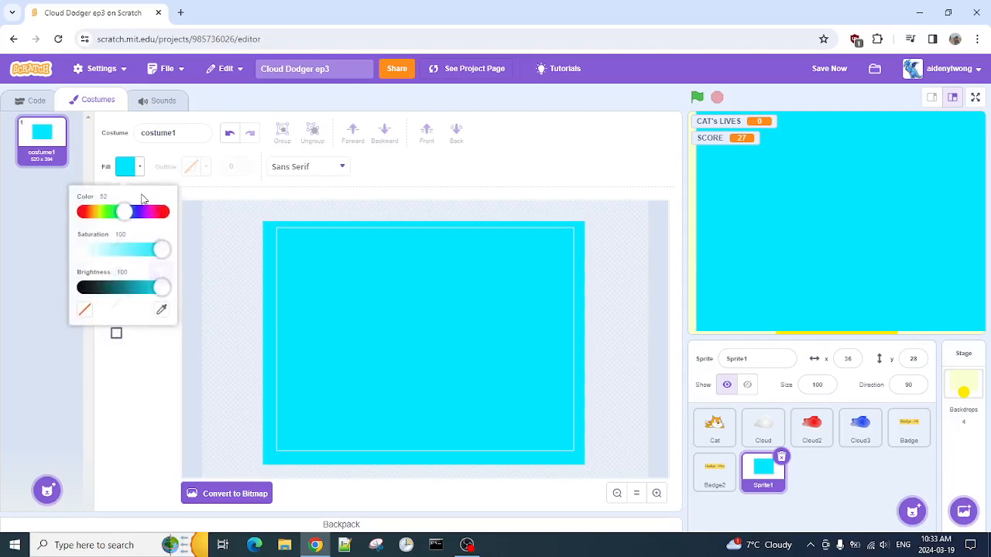
pyautogui.moveTo(161, 286); pyautogui.dragTo(124, 282)
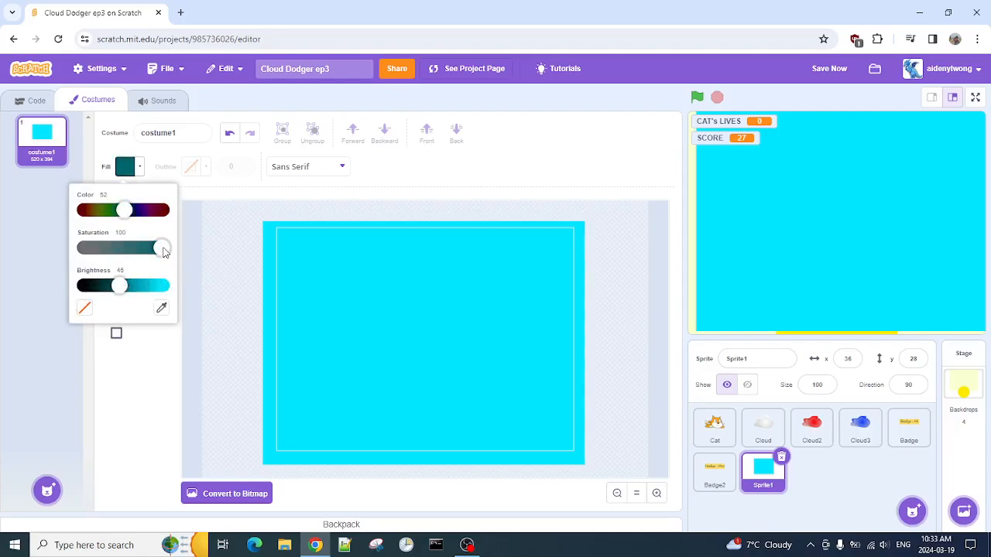
pyautogui.moveTo(162, 249); pyautogui.dragTo(64, 252)
pyautogui.moveTo(124, 293); pyautogui.dragTo(151, 295)
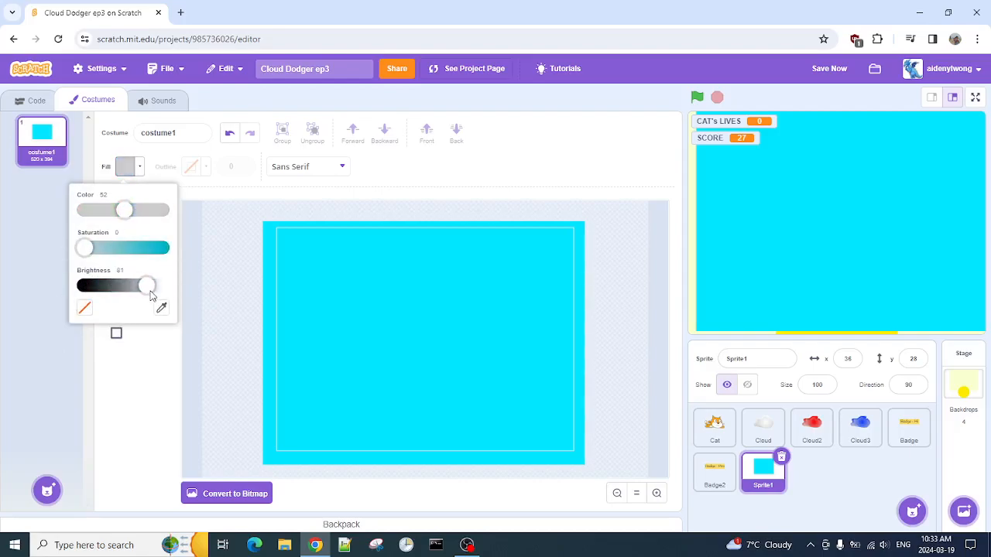
pyautogui.click(200, 387)
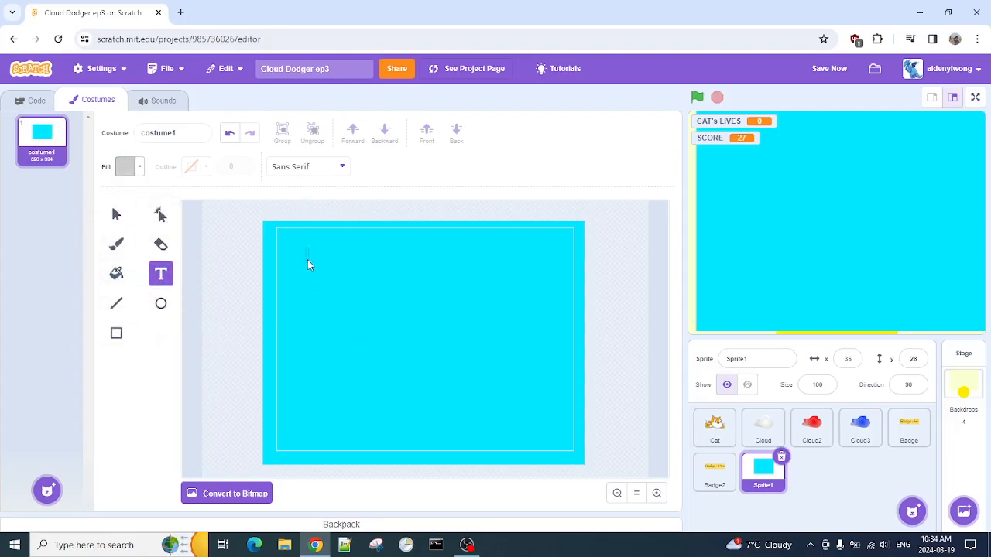
pyautogui.write('Cloud')
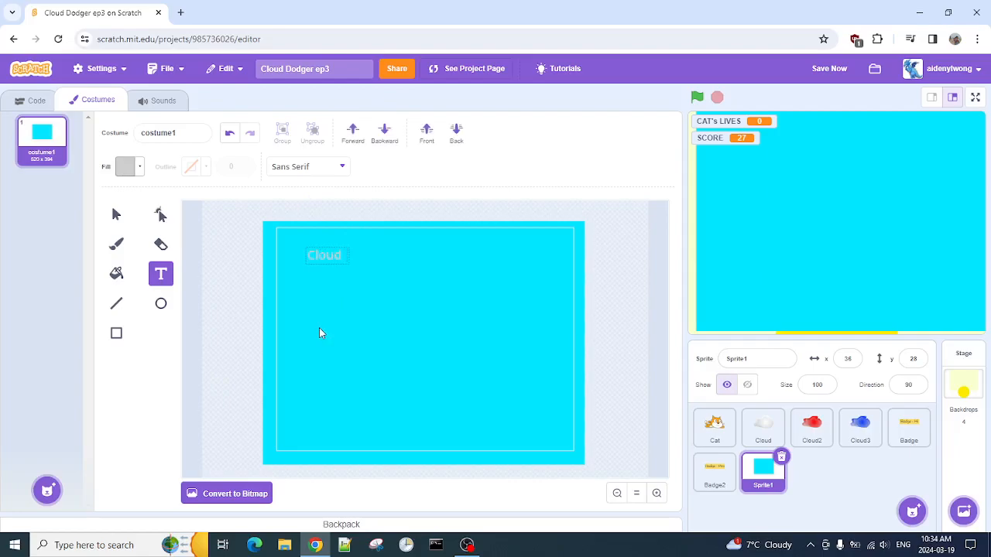
pyautogui.write(' Dodger')
# Step: Enlarge the title text to most of the canvas width, center it near the upper edge and fill it with white
pyautogui.click(116, 217)
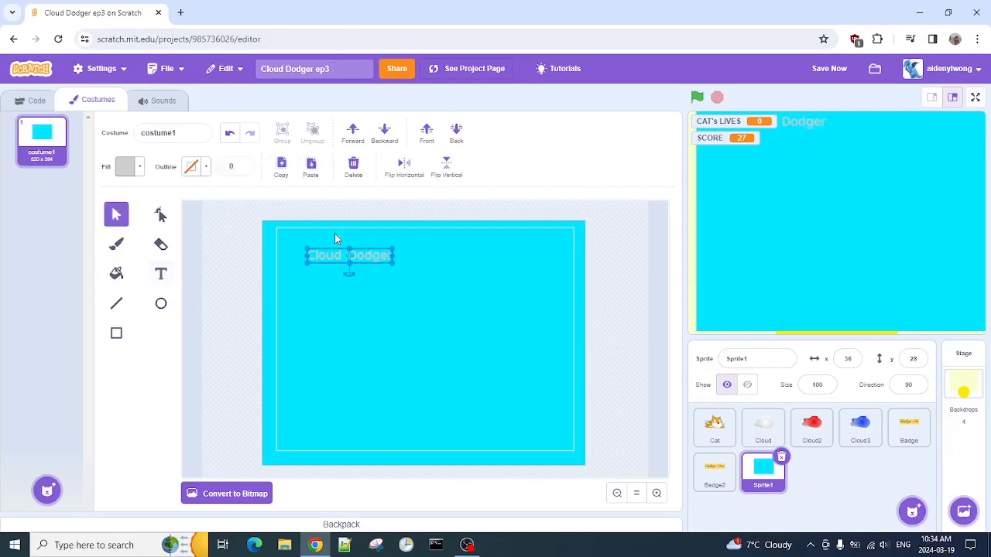
pyautogui.moveTo(398, 248); pyautogui.dragTo(546, 223)
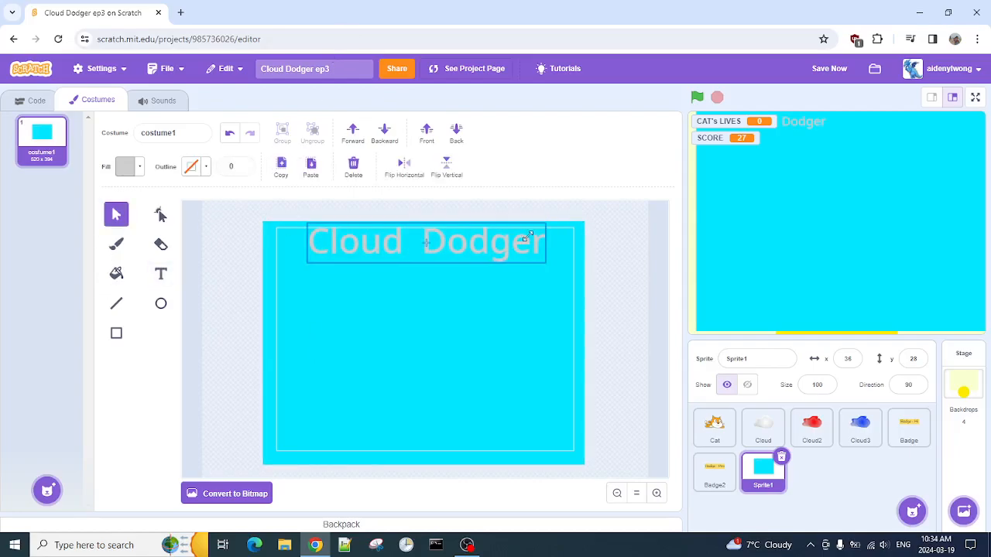
pyautogui.moveTo(510, 259); pyautogui.dragTo(507, 275)
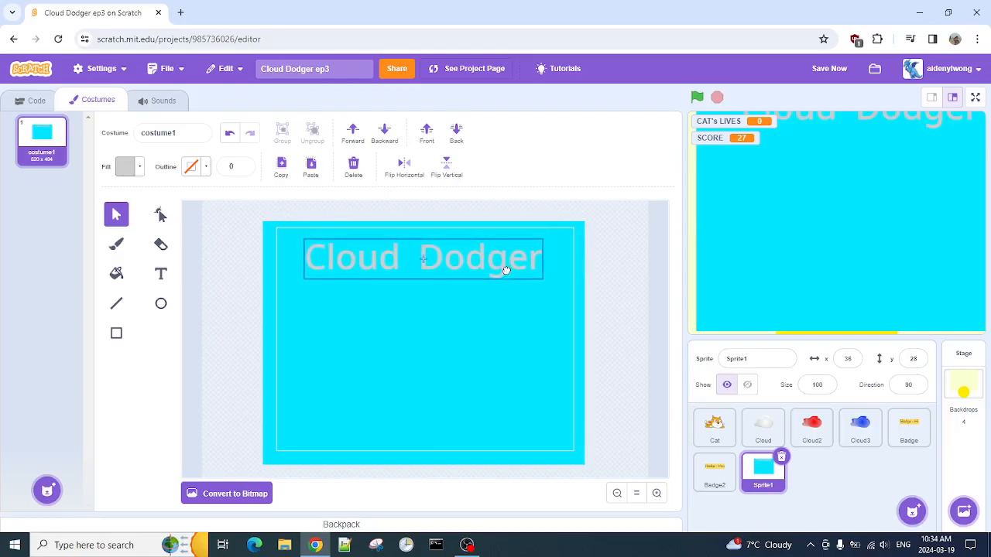
pyautogui.click(128, 168)
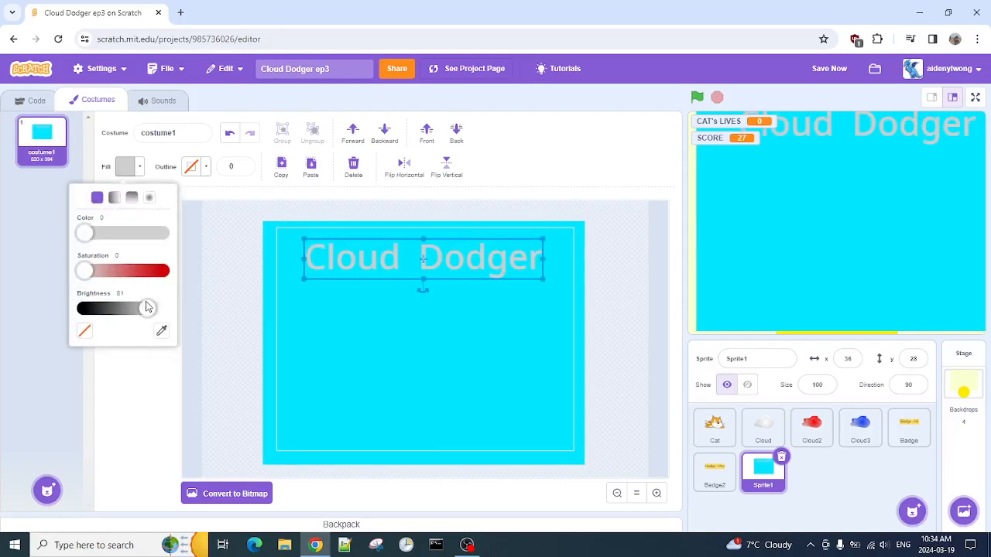
pyautogui.moveTo(153, 314); pyautogui.dragTo(177, 325)
pyautogui.click(213, 279)
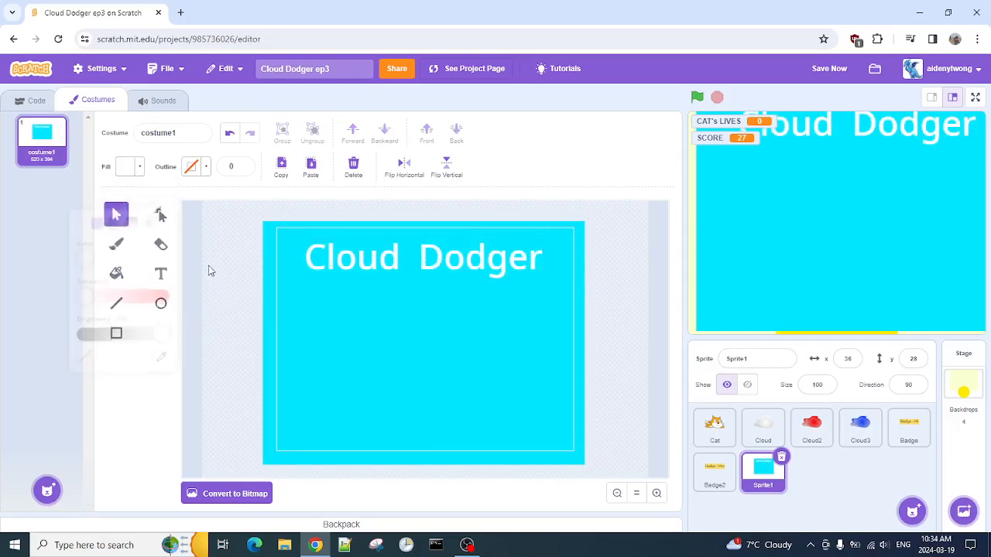
# Step: Run the cyan sprite's script to center it on the stage
pyautogui.click(23, 100)
pyautogui.click(424, 167)
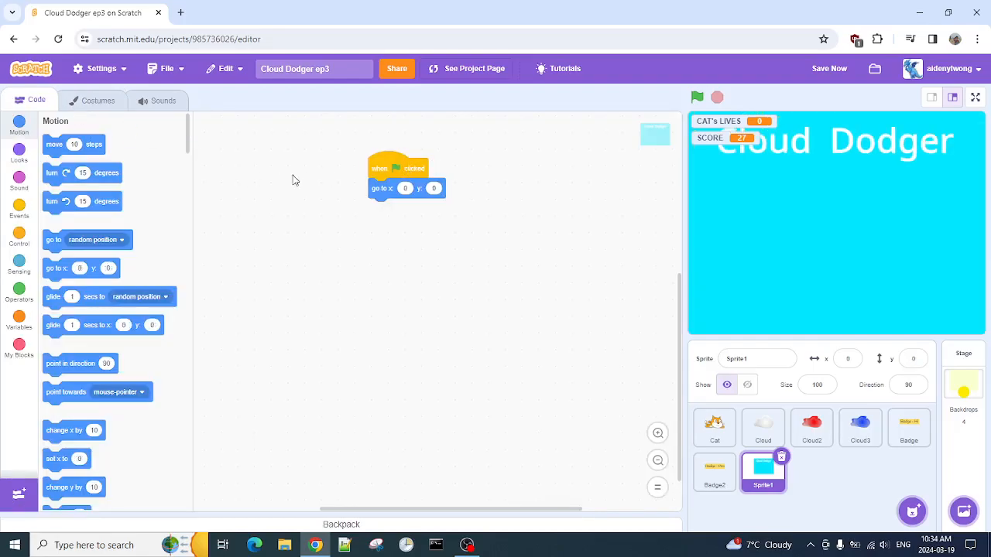
# Step: Duplicate the white title, color the copy black and lay it over the original
pyautogui.click(112, 104)
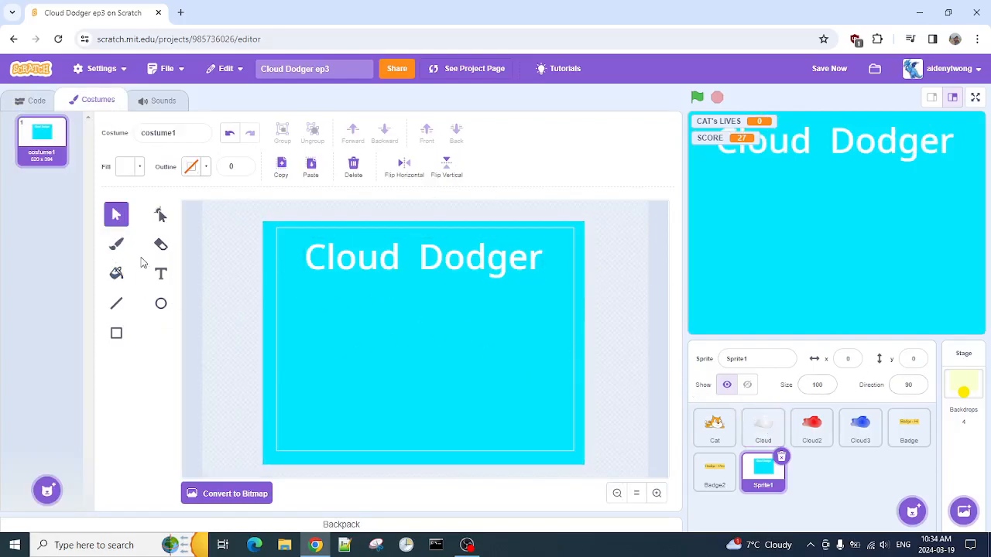
pyautogui.click(330, 263)
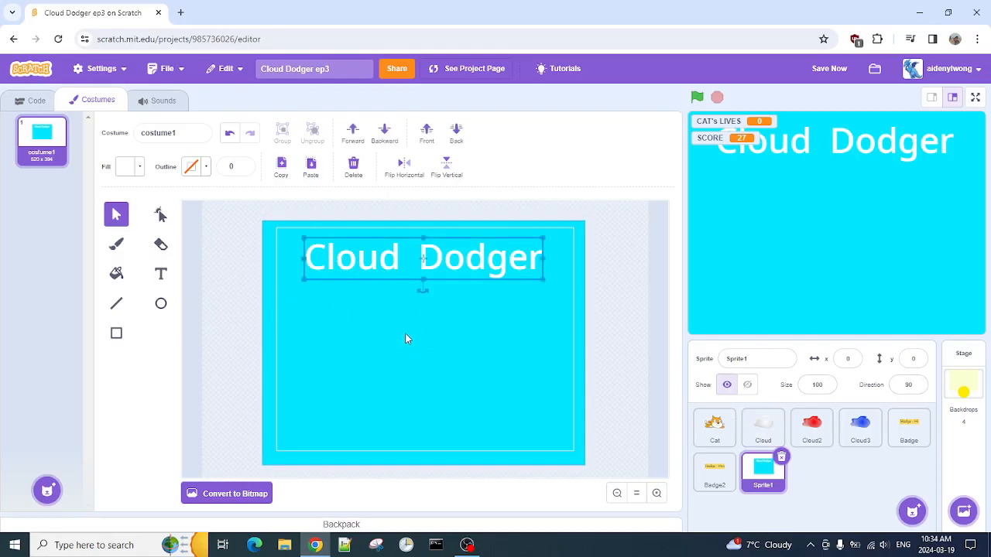
pyautogui.click(281, 167)
pyautogui.click(311, 166)
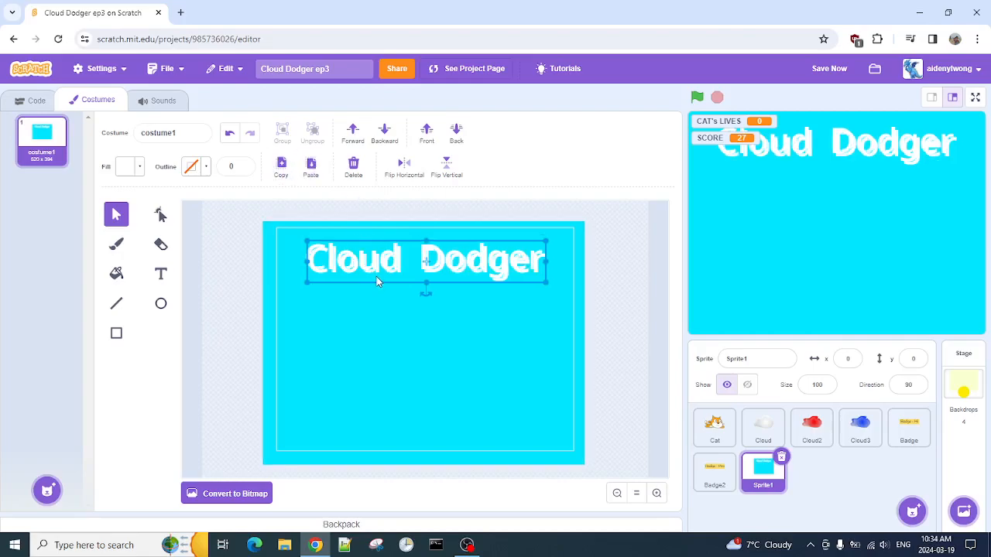
pyautogui.moveTo(424, 269)
pyautogui.mouseDown()
pyautogui.moveTo(372, 276)
pyautogui.moveTo(312, 323)
pyautogui.moveTo(321, 330)
pyautogui.mouseUp()
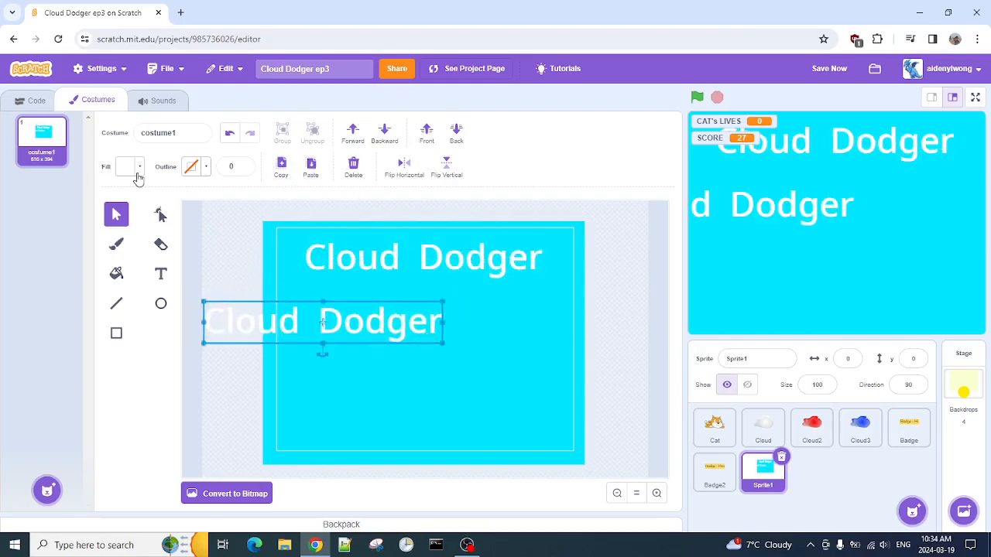
pyautogui.click(138, 167)
pyautogui.moveTo(161, 308); pyautogui.dragTo(79, 319)
pyautogui.click(199, 400)
pyautogui.moveTo(251, 323)
pyautogui.mouseDown()
pyautogui.moveTo(309, 295)
pyautogui.moveTo(336, 260)
pyautogui.moveTo(343, 268)
pyautogui.mouseUp()
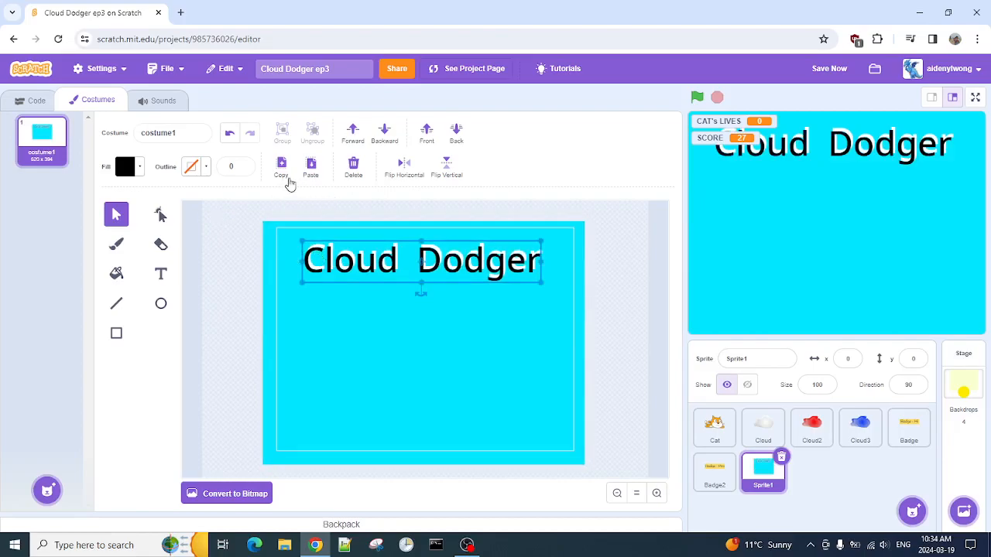
# Step: Shrink and center the black title copy, and layer it between the white title and the cyan rectangle
pyautogui.moveTo(302, 241); pyautogui.dragTo(317, 245)
pyautogui.moveTo(389, 268); pyautogui.dragTo(392, 266)
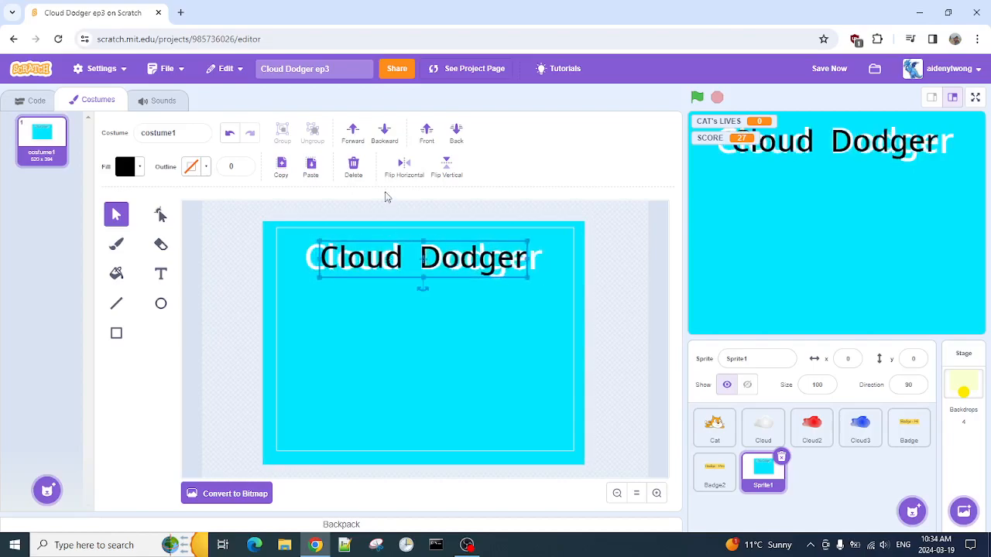
pyautogui.click(456, 130)
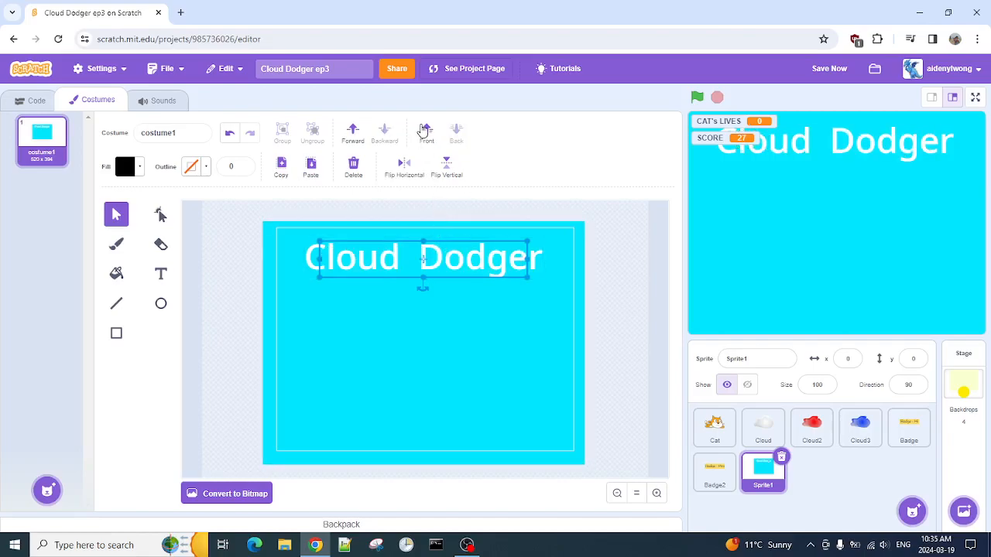
pyautogui.click(458, 354)
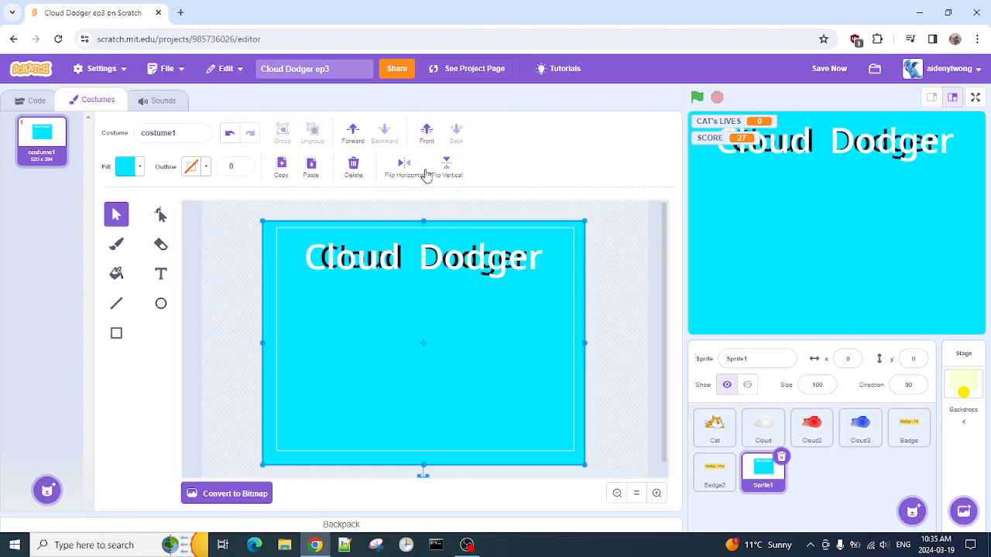
pyautogui.click(492, 213)
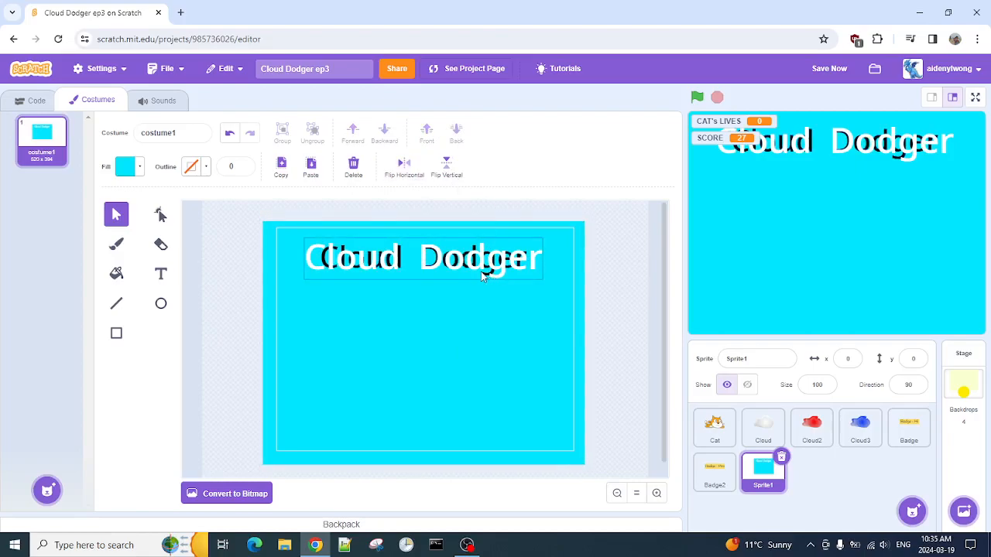
# Step: Move the white title below the black copy and delete the black copy
pyautogui.moveTo(481, 276)
pyautogui.mouseDown()
pyautogui.moveTo(473, 294)
pyautogui.moveTo(484, 306)
pyautogui.mouseUp()
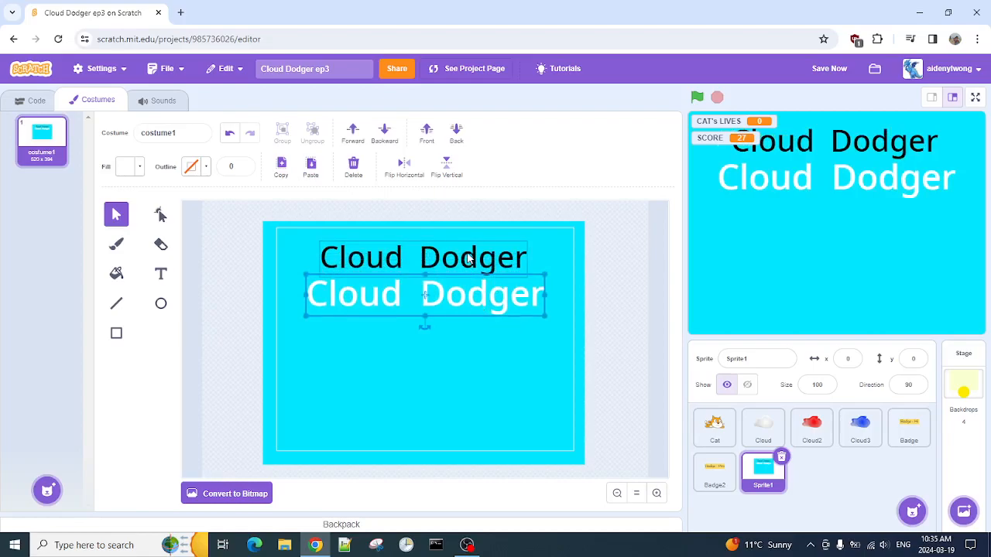
pyautogui.click(469, 258)
pyautogui.press('Delete')
# Step: Place the white title near the canvas's upper edge and give it a black outline of width 1
pyautogui.moveTo(460, 295)
pyautogui.mouseDown()
pyautogui.moveTo(449, 251)
pyautogui.moveTo(459, 269)
pyautogui.mouseUp()
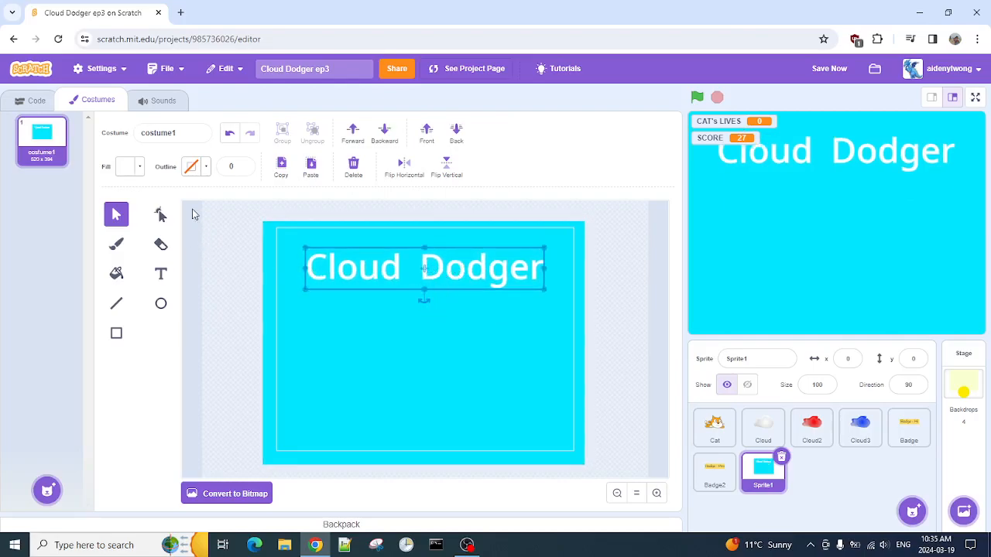
pyautogui.click(203, 171)
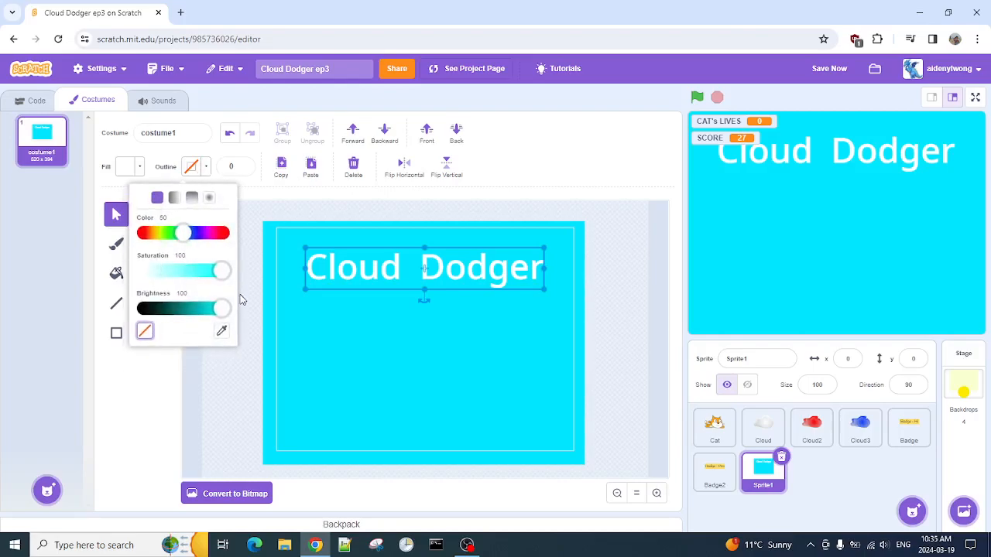
pyautogui.moveTo(221, 309); pyautogui.dragTo(106, 324)
pyautogui.click(199, 406)
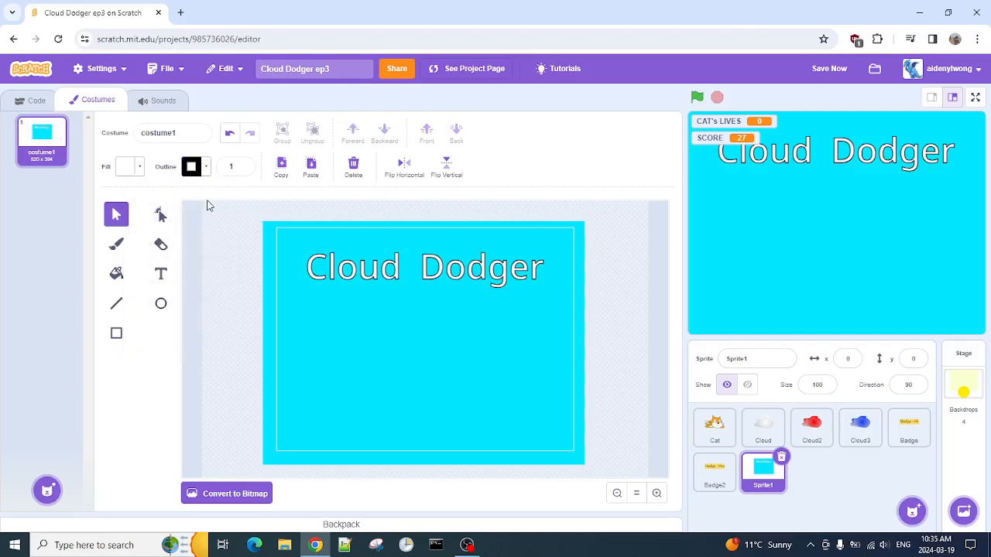
# Step: Copy the white cloud artwork from the Cloud sprite into Sprite1's costume, below the title's word "Cloud"
pyautogui.click(763, 424)
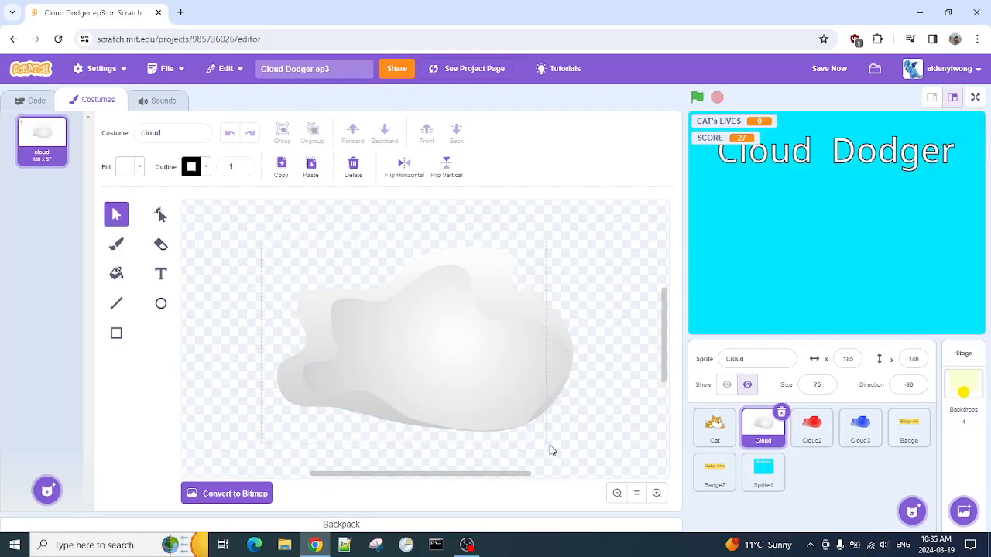
pyautogui.moveTo(548, 449); pyautogui.dragTo(576, 450)
pyautogui.click(216, 230)
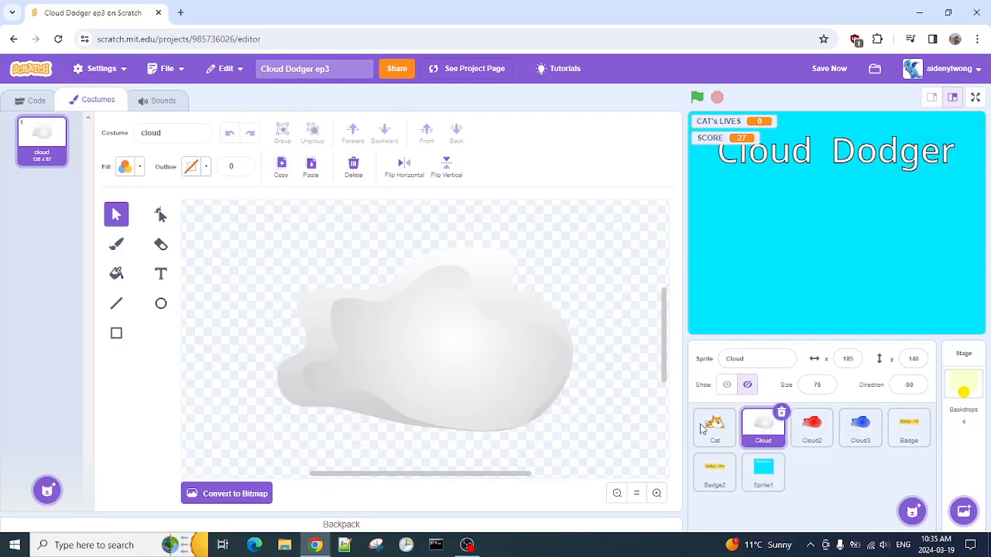
pyautogui.click(776, 475)
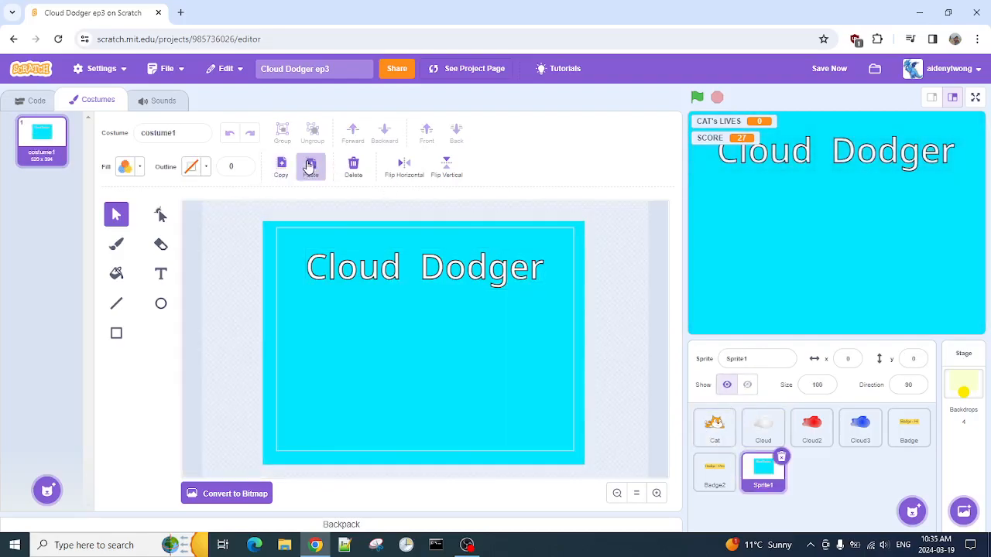
pyautogui.click(310, 166)
pyautogui.moveTo(426, 338); pyautogui.dragTo(364, 338)
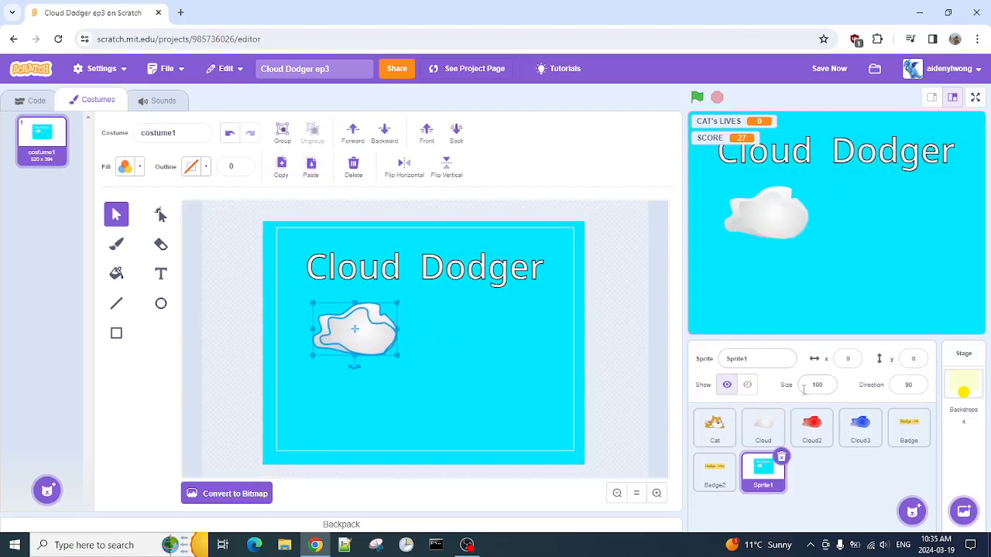
# Step: Try to copy the red cloud from Cloud2 into Sprite1's costume, and undo the deletion of the title artwork
pyautogui.click(811, 426)
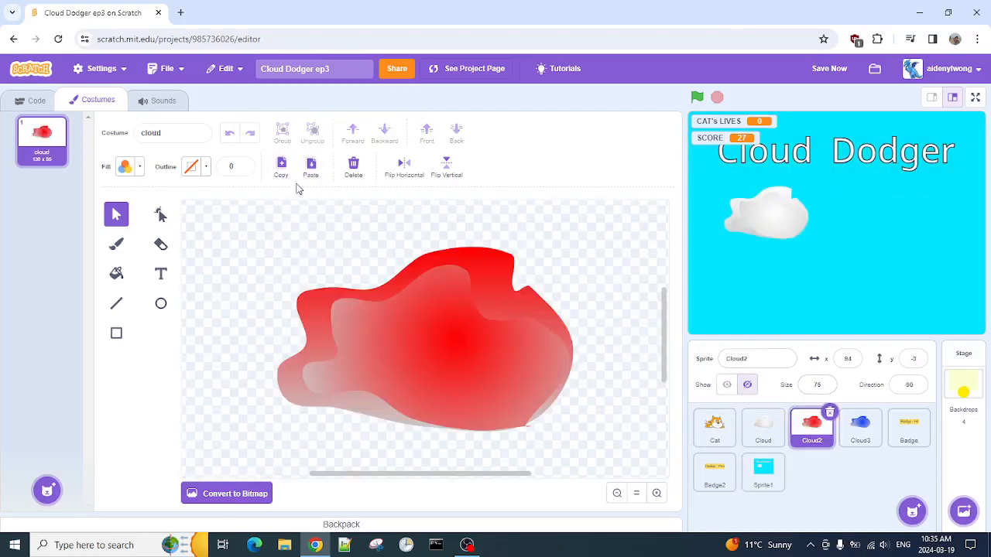
pyautogui.click(763, 483)
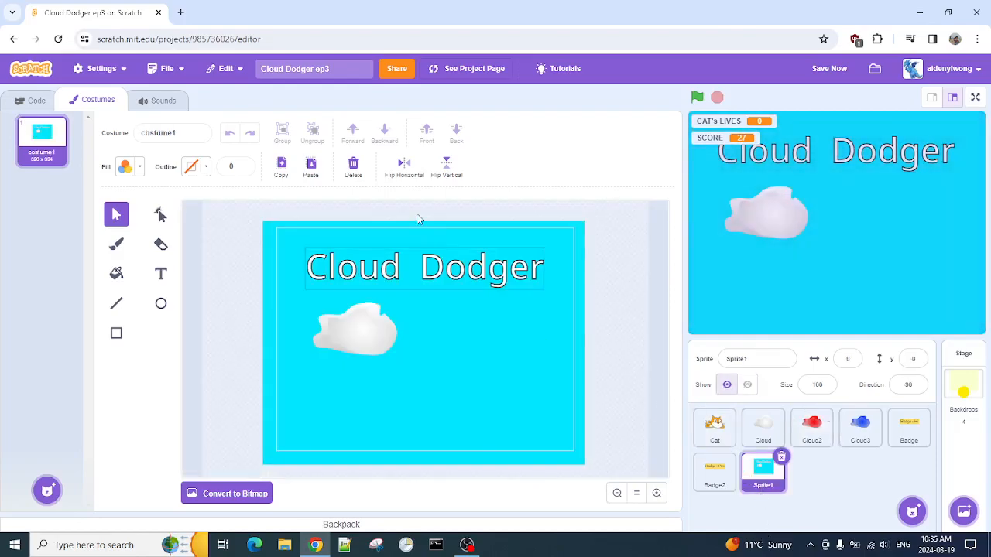
pyautogui.click(353, 166)
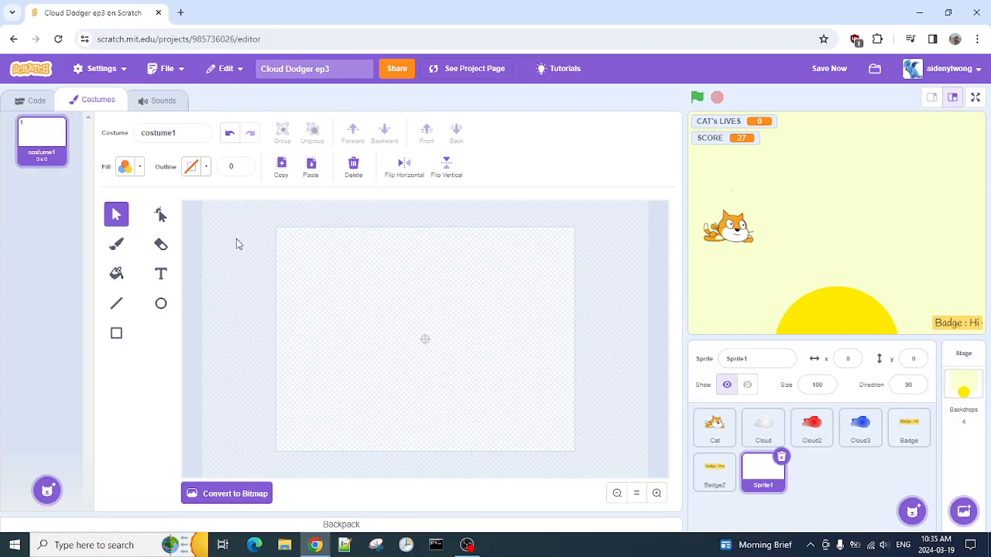
pyautogui.hotkey('ctrl', 'z')
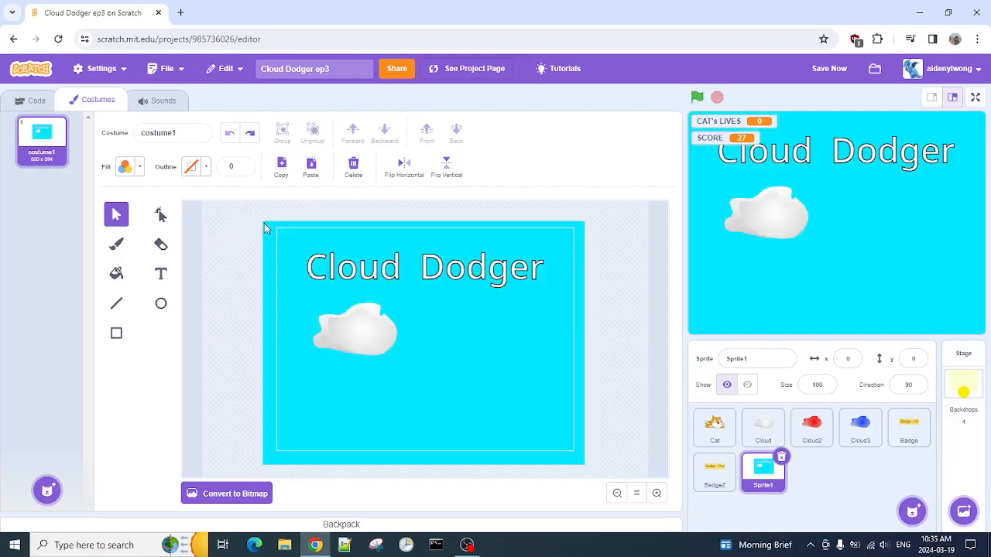
# Step: Paste the red cloud into Sprite1's lower middle and copy Cloud3's blue cloud into the area below the title's word "Dodger"
pyautogui.click(310, 169)
pyautogui.moveTo(428, 335); pyautogui.dragTo(428, 396)
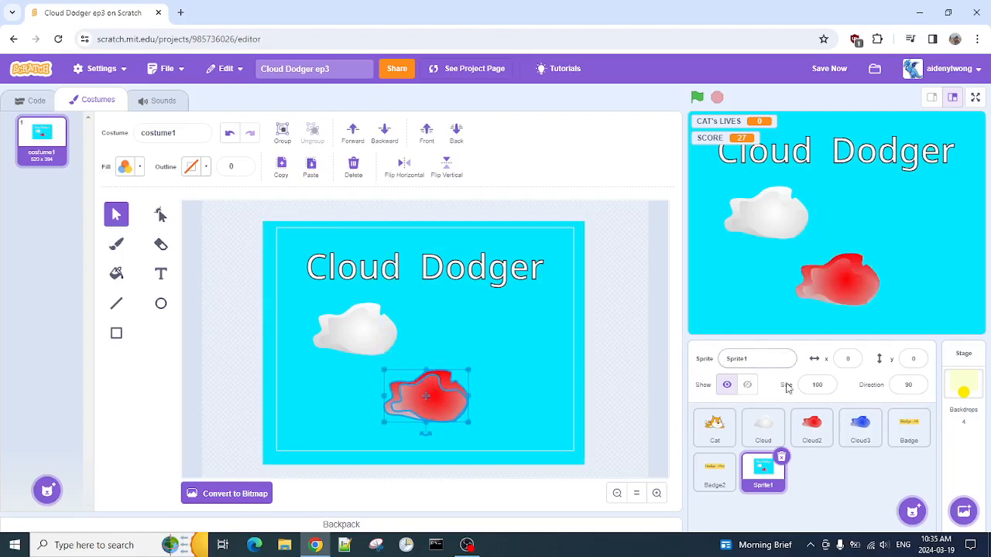
pyautogui.click(860, 425)
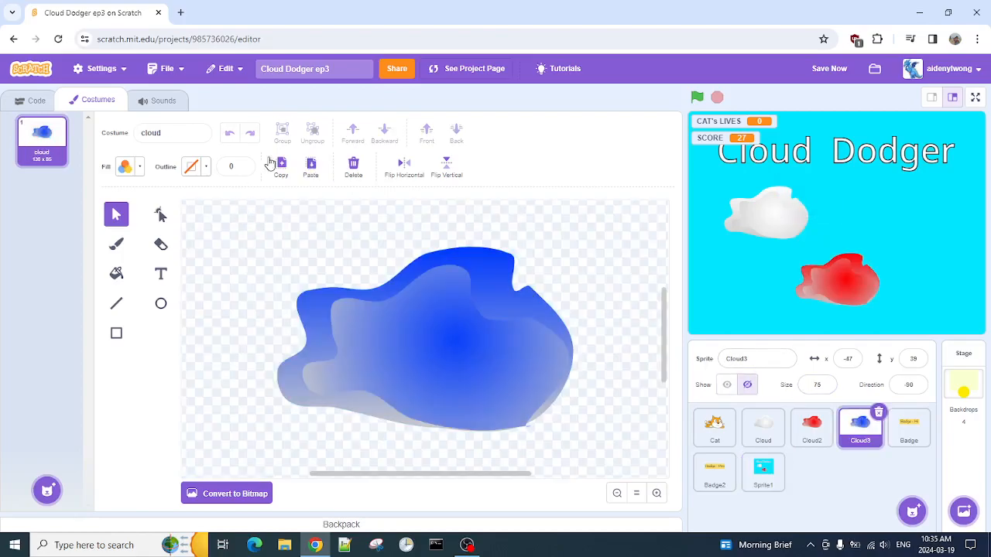
pyautogui.click(764, 470)
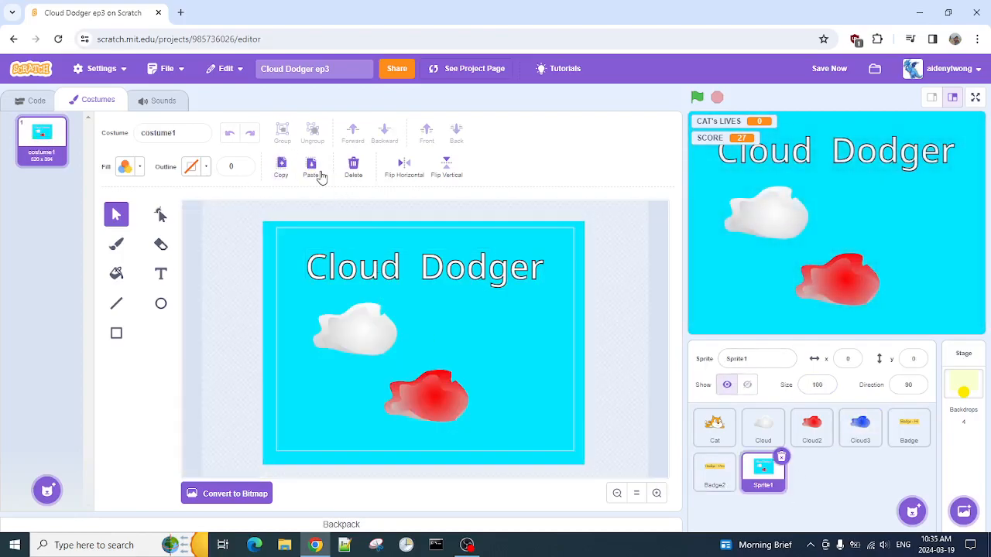
pyautogui.click(319, 175)
pyautogui.moveTo(422, 339); pyautogui.dragTo(512, 362)
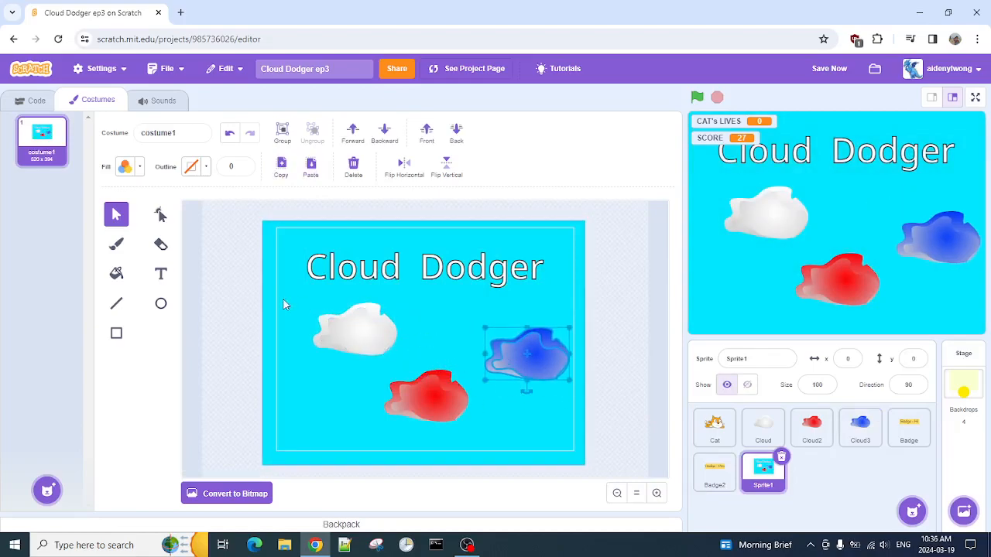
pyautogui.click(230, 322)
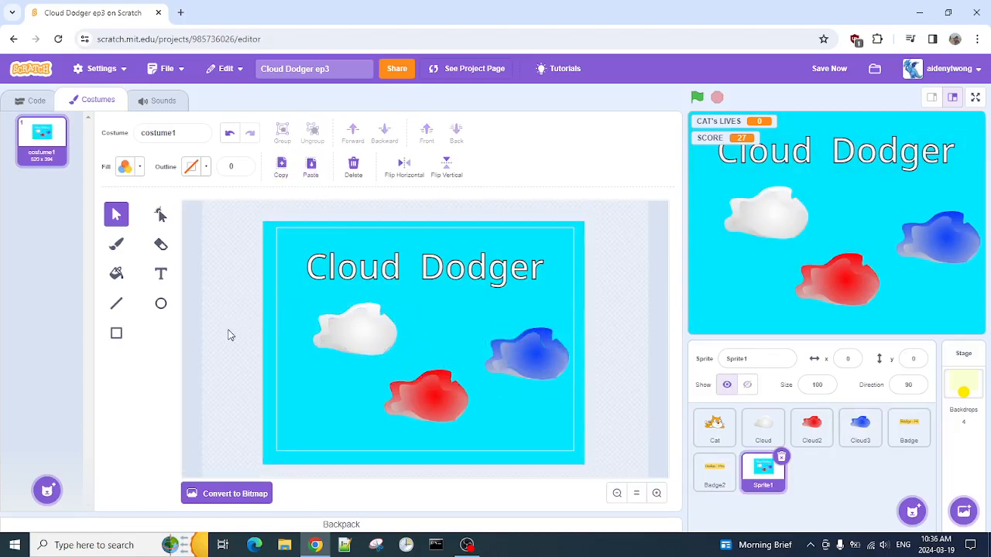
# Step: Copy the whole cat artwork from the Cat sprite into Sprite1's costume, below the white cloud and beside the red one
pyautogui.click(713, 427)
pyautogui.moveTo(562, 469); pyautogui.dragTo(385, 308)
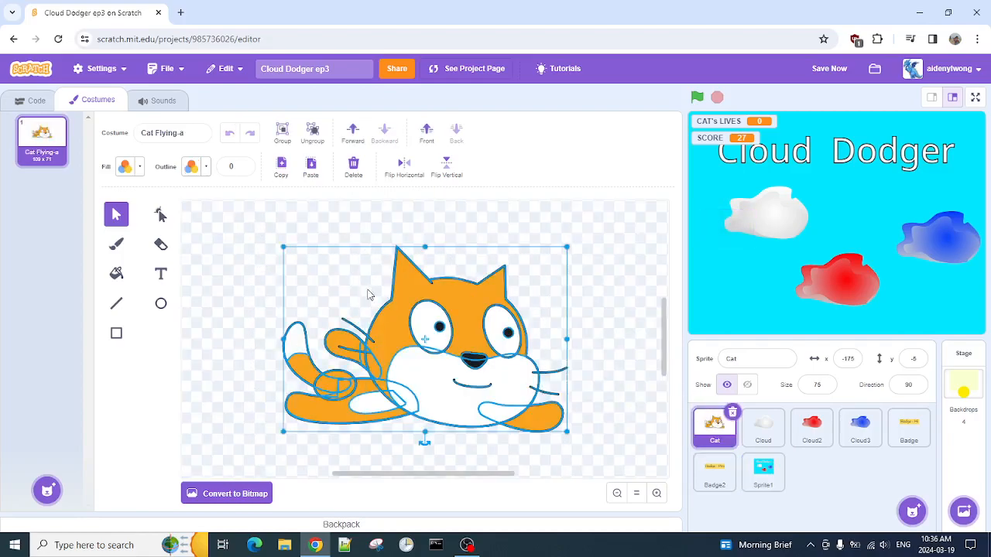
pyautogui.click(281, 168)
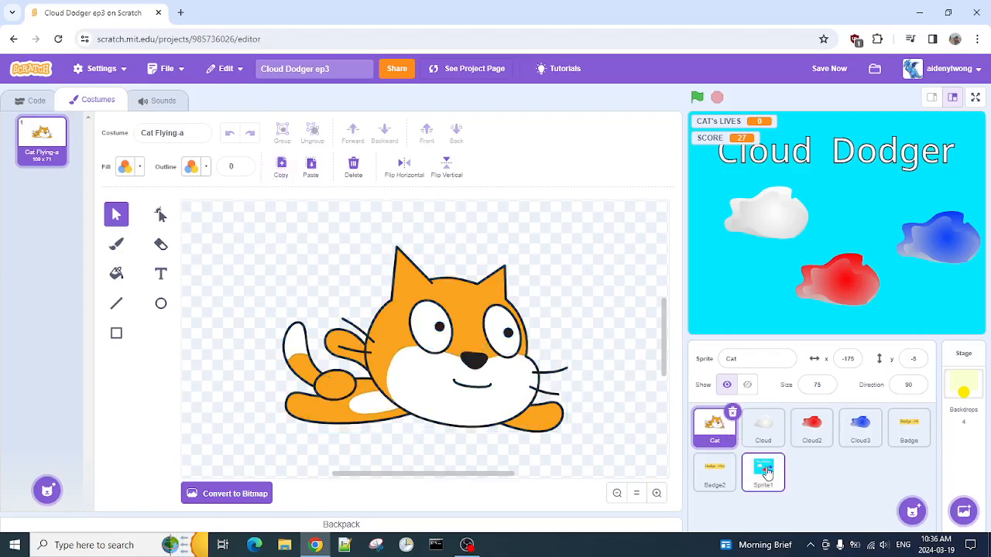
pyautogui.click(763, 468)
pyautogui.click(311, 167)
pyautogui.moveTo(422, 341); pyautogui.dragTo(311, 392)
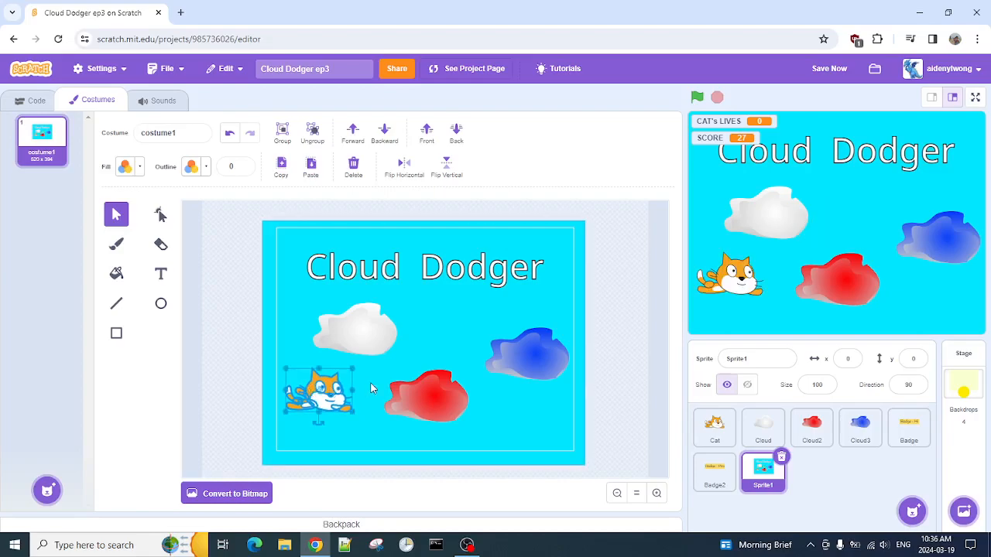
pyautogui.click(306, 301)
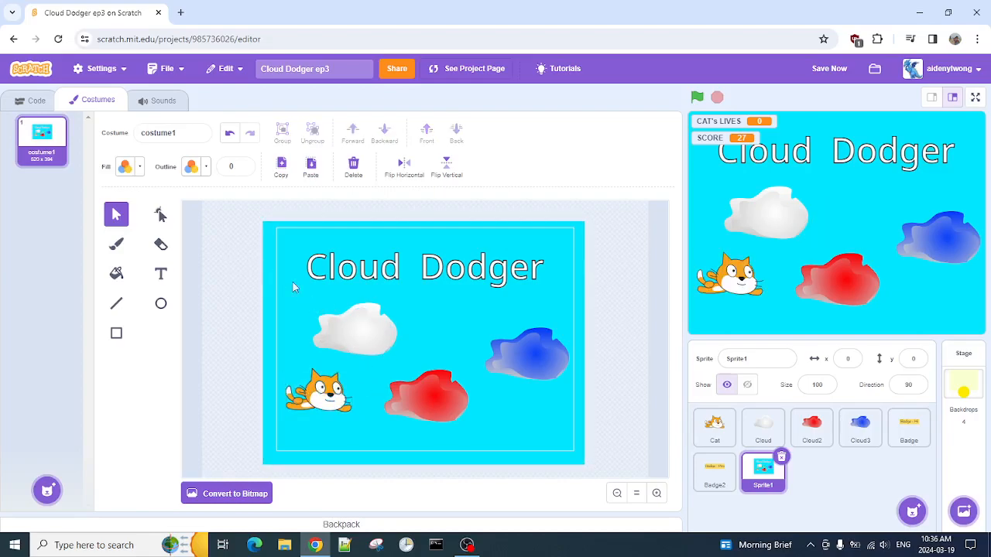
# Step: Flip the white, red and blue clouds horizontally on the title screen
pyautogui.click(338, 339)
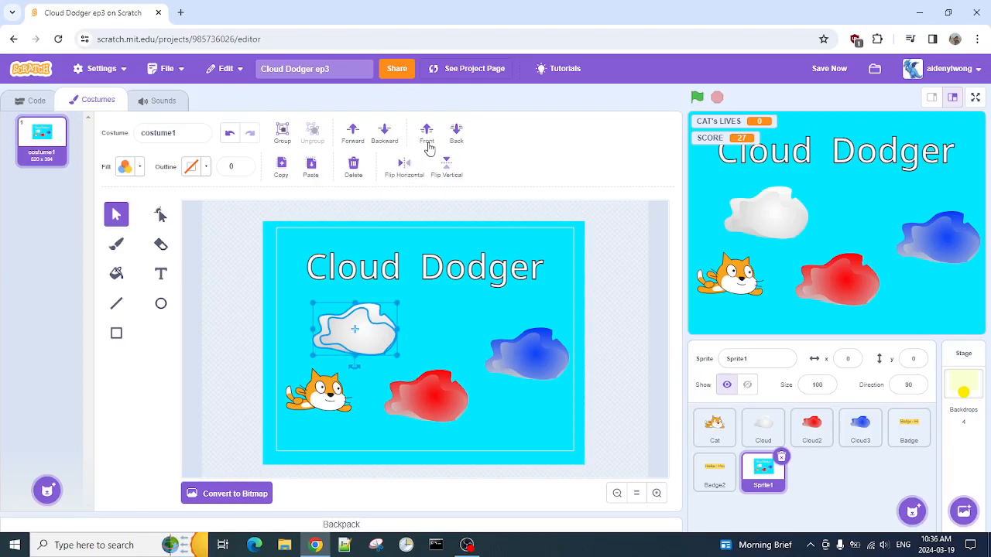
pyautogui.click(410, 163)
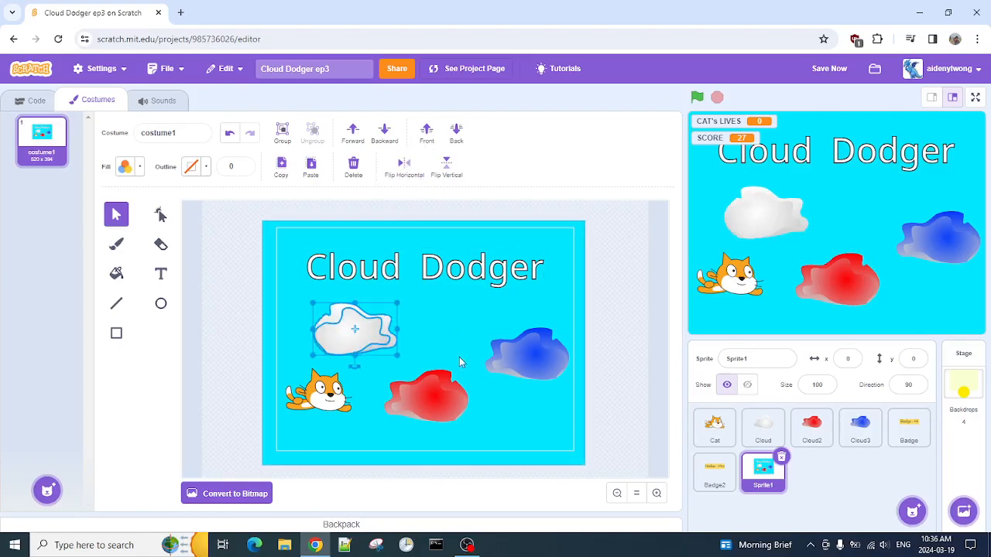
pyautogui.click(414, 390)
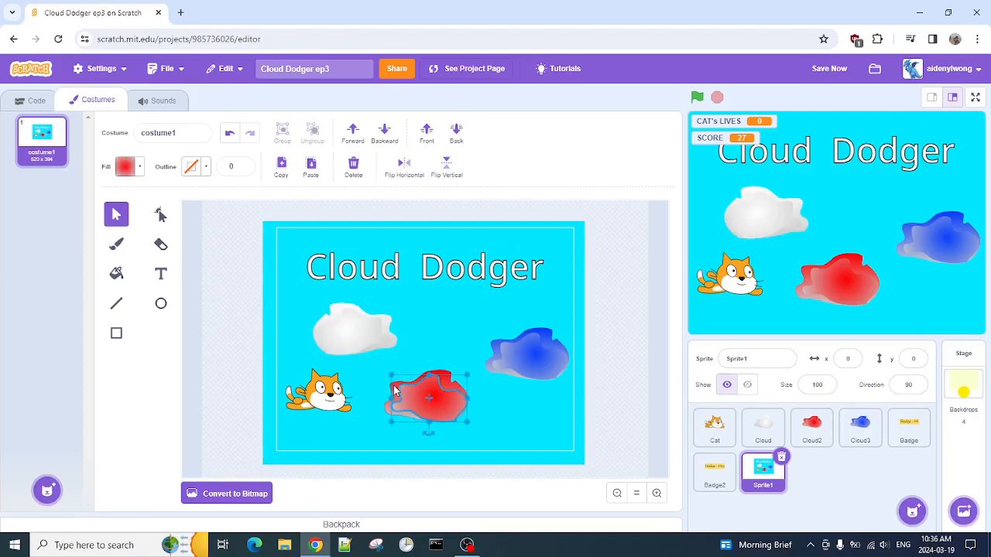
pyautogui.click(404, 167)
pyautogui.click(501, 345)
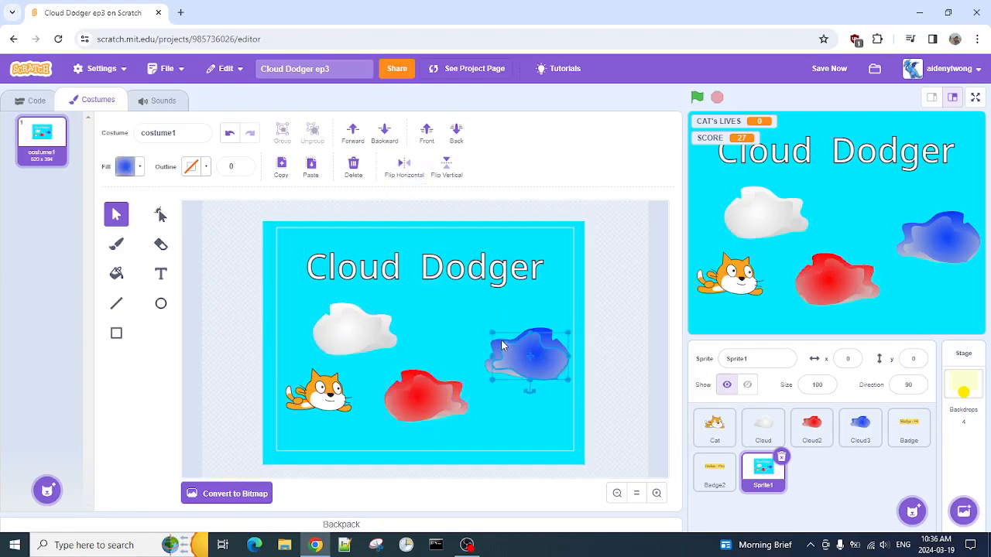
pyautogui.click(404, 167)
pyautogui.click(228, 230)
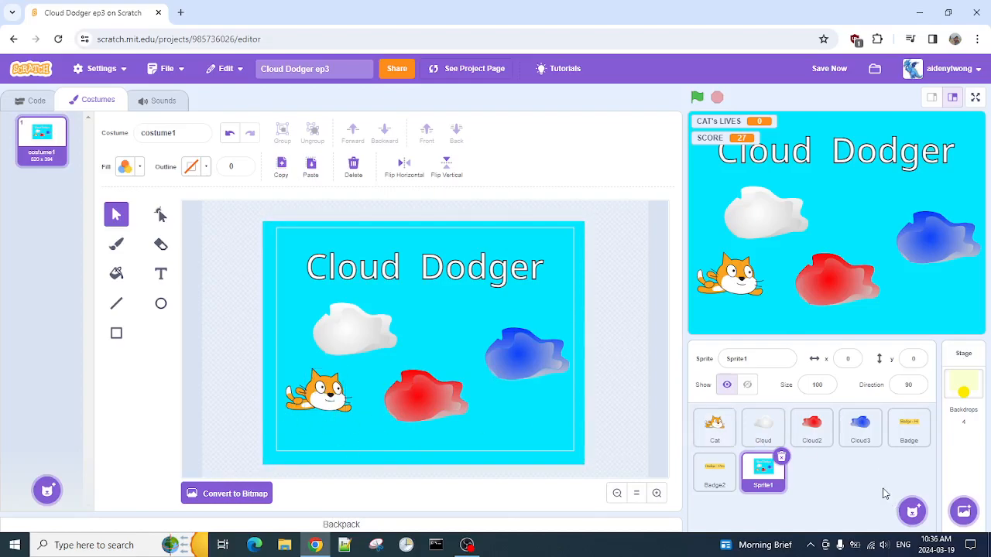
# Step: Rename Sprite1 as Menu and test-run the project with its code open
pyautogui.click(743, 359)
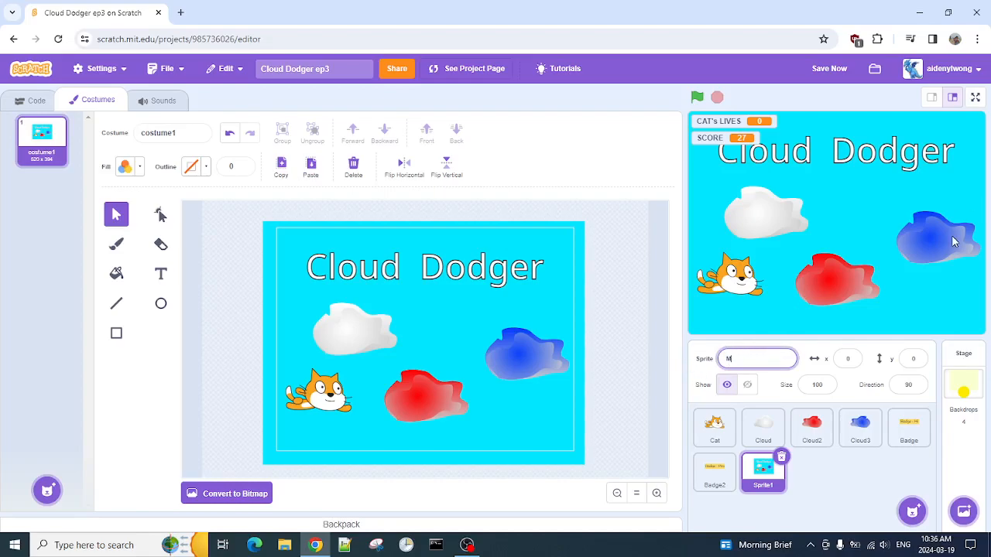
pyautogui.press('Return')
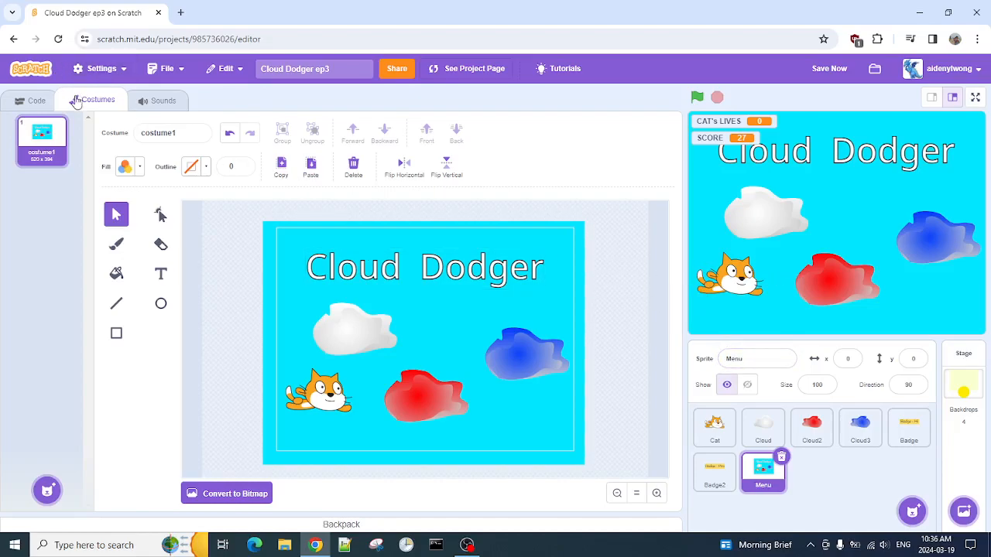
pyautogui.click(36, 101)
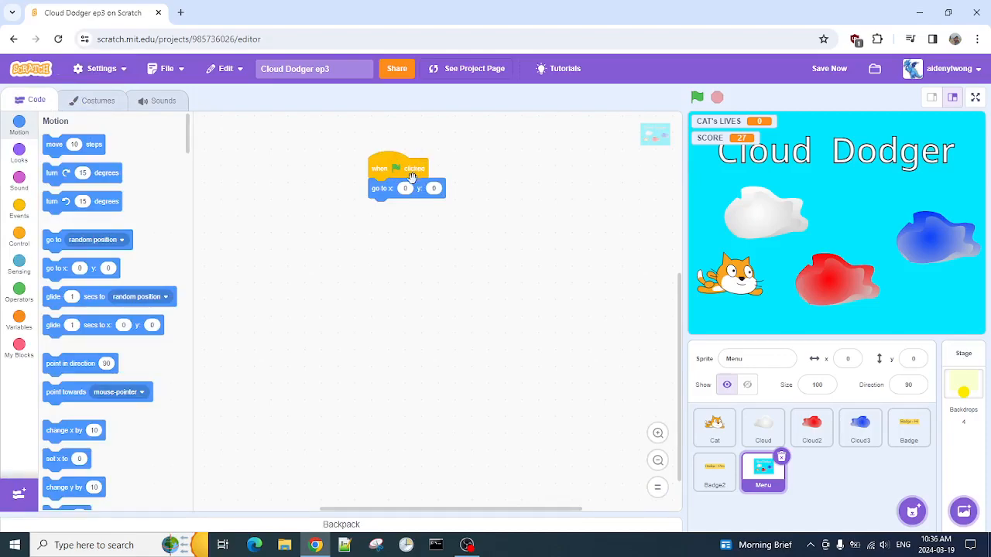
pyautogui.click(697, 96)
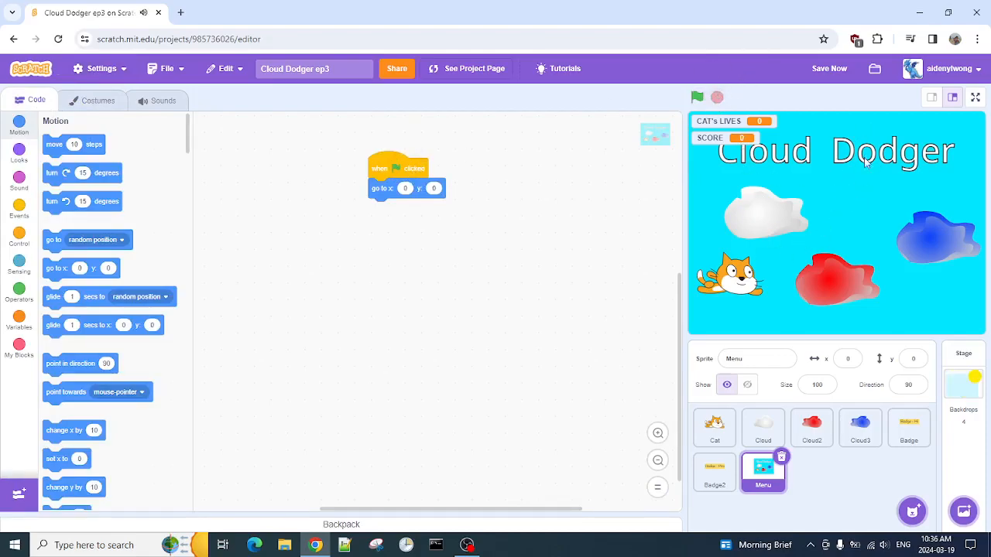
# Step: Add a forever loop below Menu's go-to block and a "set ghost effect to 0" block directly under the green flag hat
pyautogui.click(19, 235)
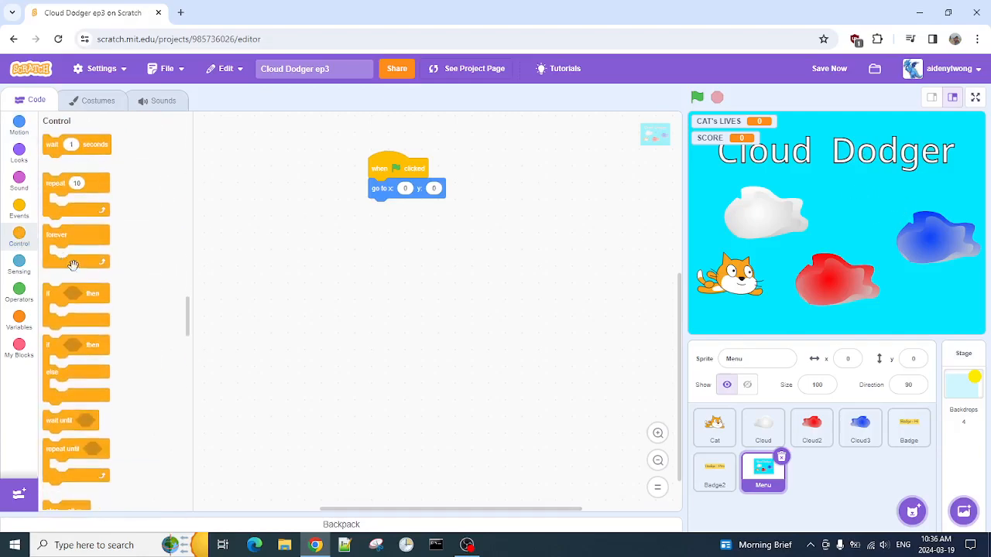
pyautogui.moveTo(77, 235); pyautogui.dragTo(406, 211)
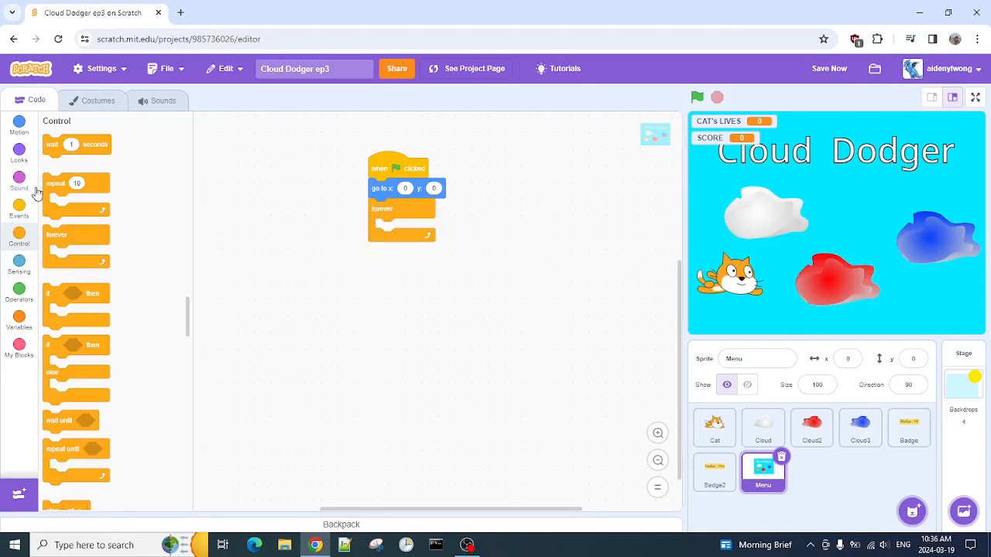
pyautogui.click(23, 163)
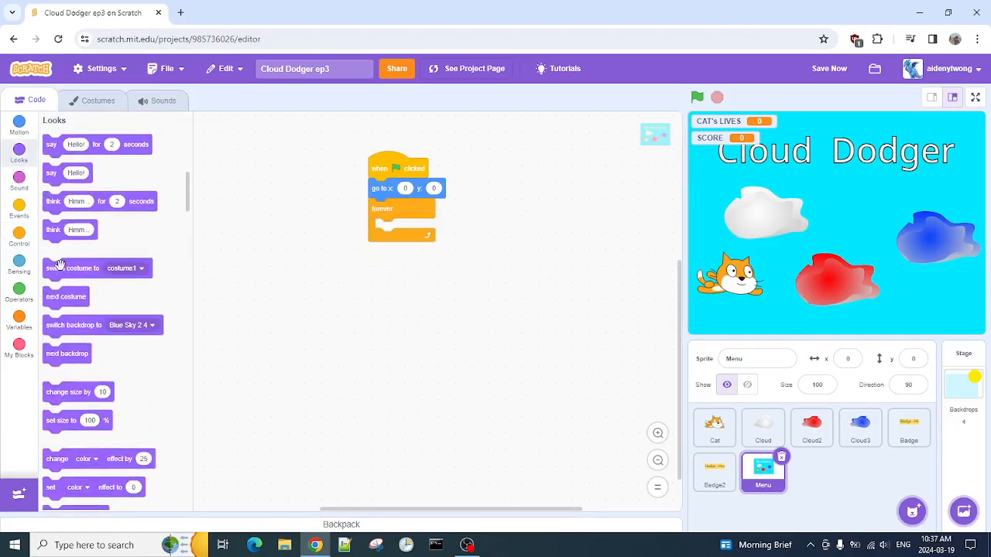
pyautogui.scroll(-3, 116, 302)
pyautogui.scroll(-2, 52, 341)
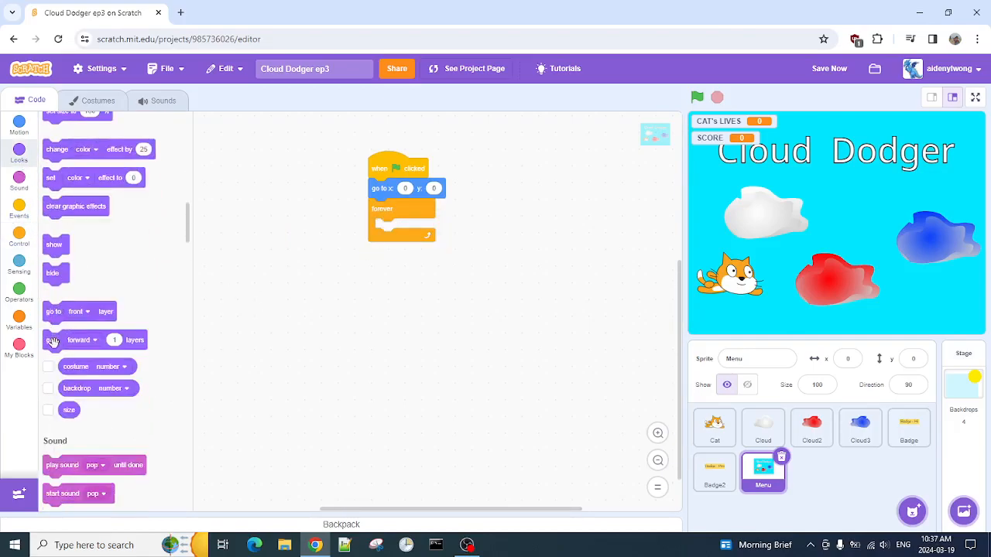
pyautogui.moveTo(52, 178); pyautogui.dragTo(387, 183)
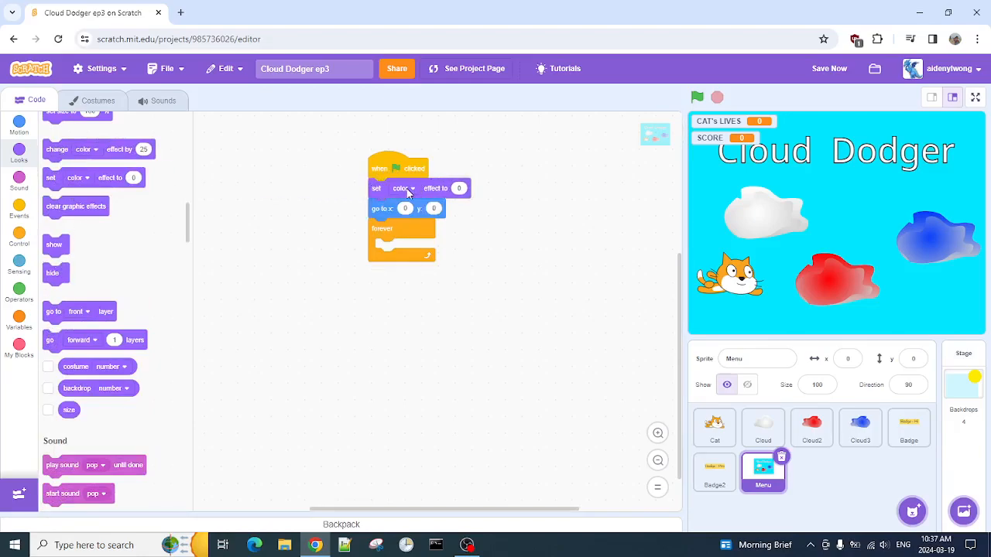
pyautogui.click(408, 194)
pyautogui.click(401, 334)
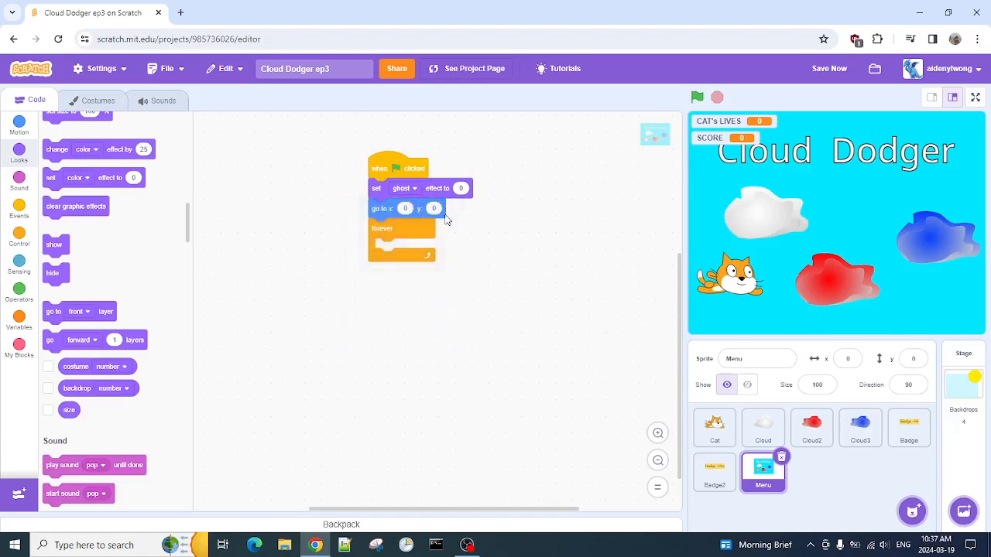
pyautogui.click(458, 171)
# Step: Insert a "change ghost effect by 4" block inside Menu's forever loop
pyautogui.moveTo(65, 149); pyautogui.dragTo(393, 249)
pyautogui.click(422, 248)
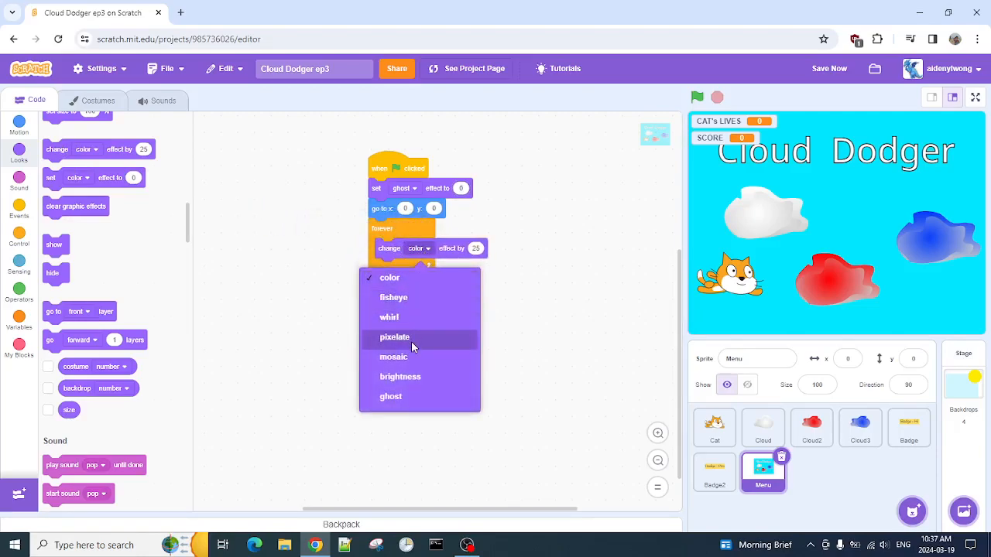
pyautogui.click(414, 397)
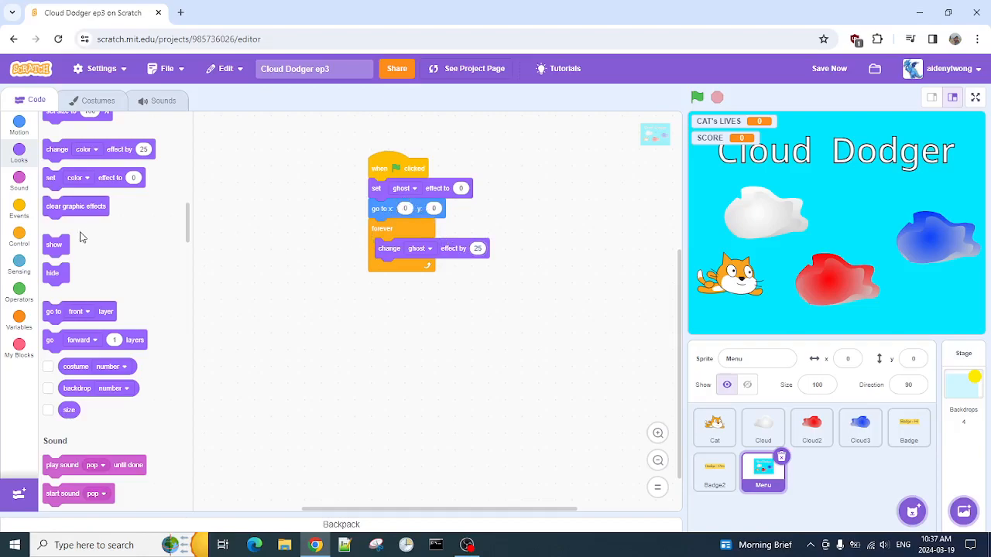
pyautogui.click(477, 248)
pyautogui.write('4')
# Step: Wrap the ghost change block in a repeat 25 loop and test-run the fade-out
pyautogui.click(21, 234)
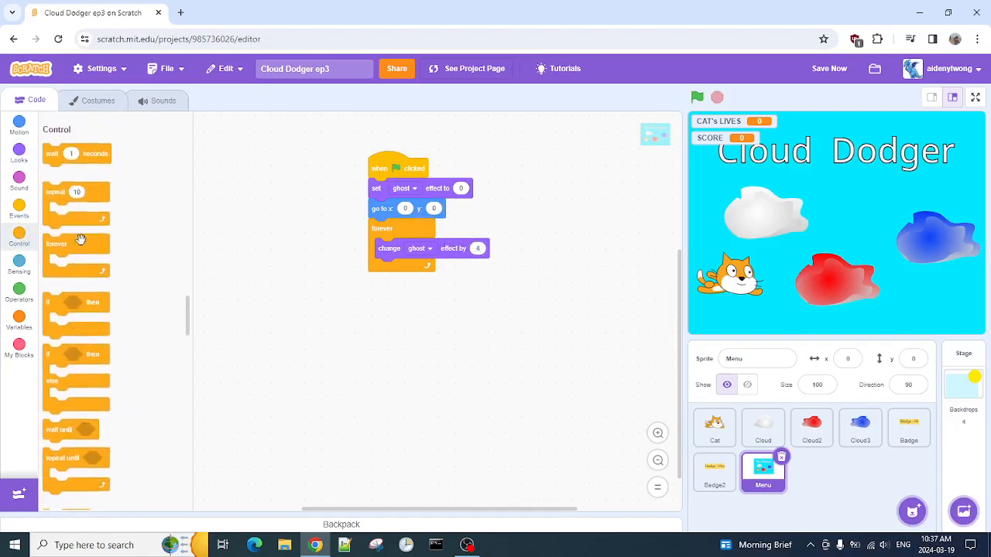
pyautogui.moveTo(56, 185); pyautogui.dragTo(418, 246)
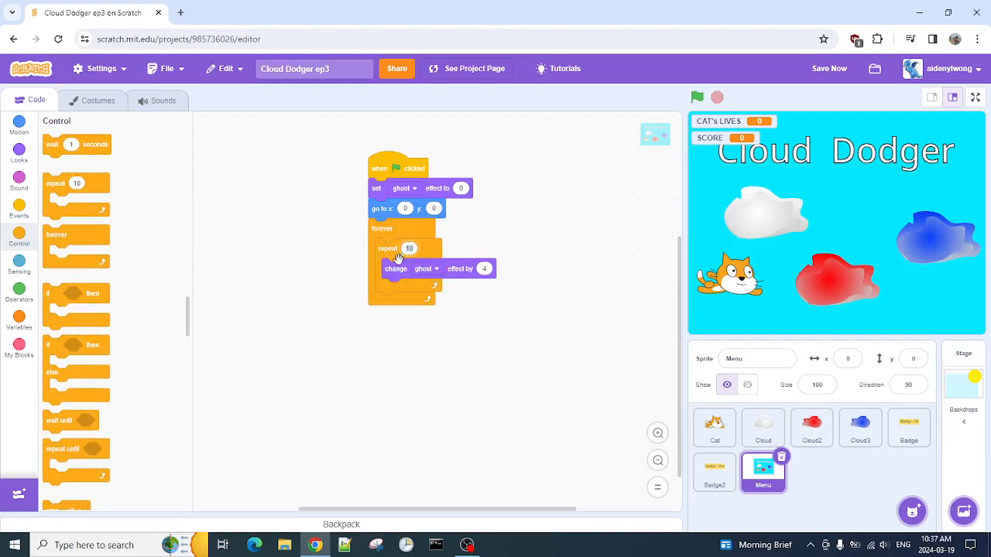
pyautogui.write('25')
pyautogui.click(696, 98)
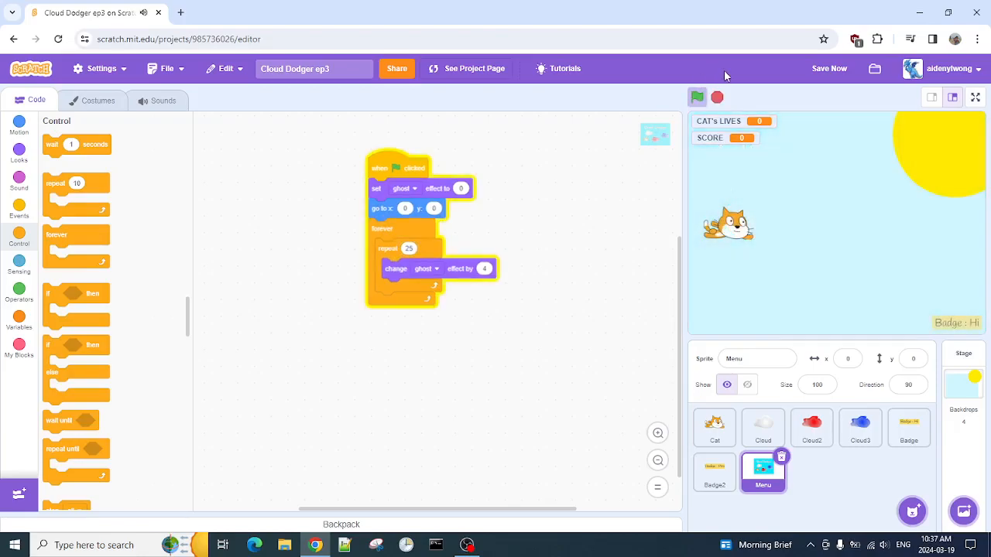
pyautogui.click(697, 98)
pyautogui.click(717, 98)
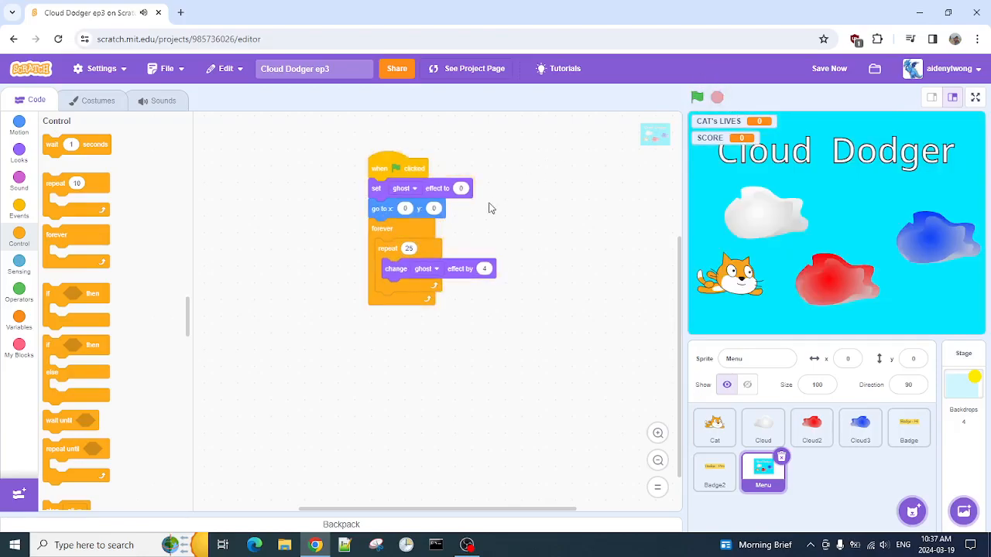
# Step: Slow the fade to 50 repeats with a ghost effect change of 2, and test-run the project
pyautogui.click(409, 248)
pyautogui.write('50')
pyautogui.click(696, 98)
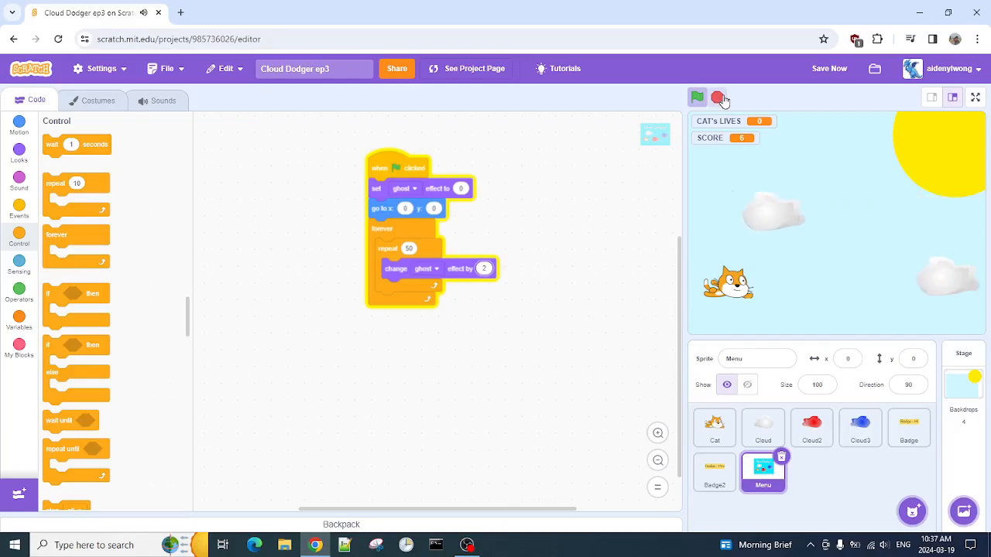
pyautogui.click(718, 98)
# Step: In the Cloud sprite's clone script, set the SCORE change for touching the edge to 1
pyautogui.click(714, 426)
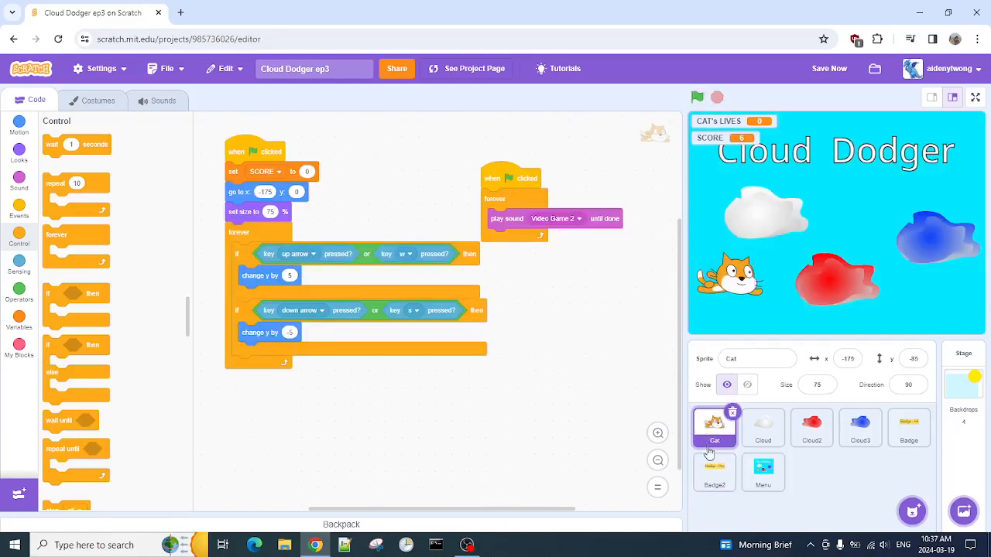
pyautogui.click(765, 428)
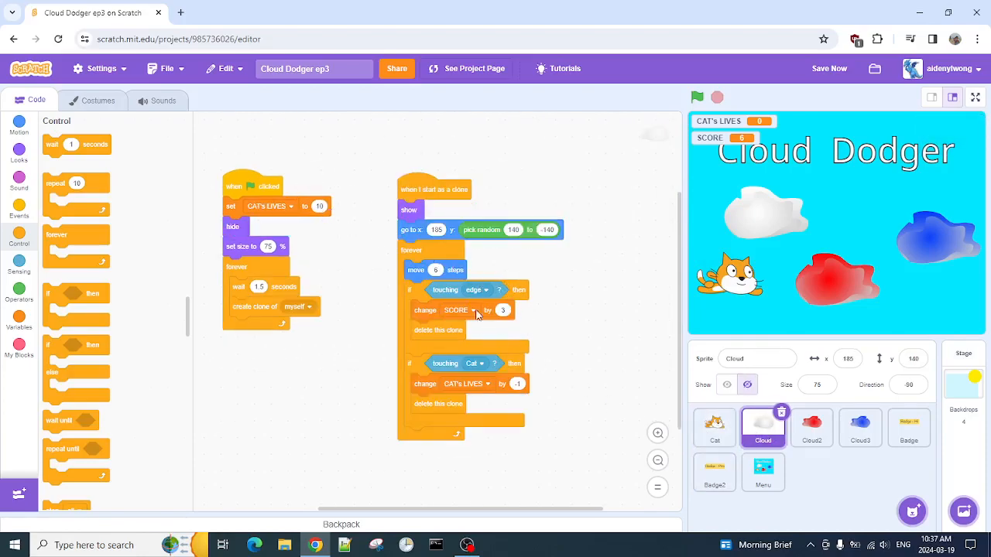
pyautogui.click(506, 308)
pyautogui.write('1')
# Step: Review the Cloud2 scripts, the Stage's backdrop-switching script and the Stage's backdrops
pyautogui.click(811, 427)
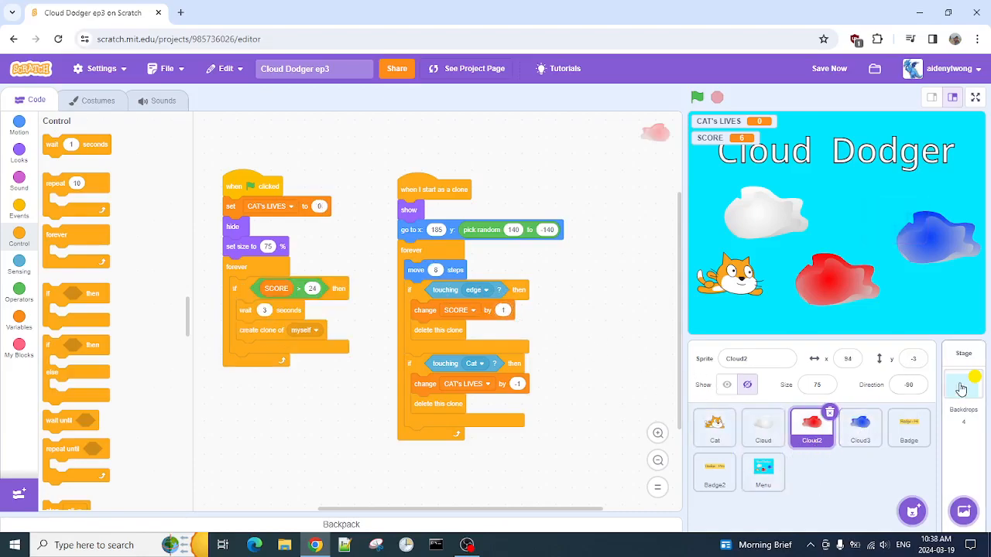
pyautogui.click(968, 380)
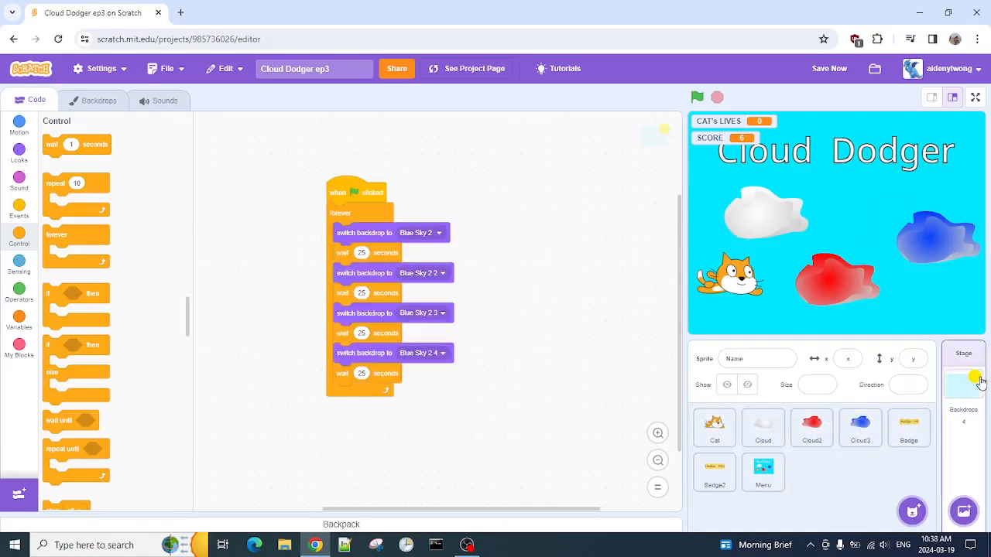
pyautogui.click(97, 100)
# Step: Test-run the game in full screen, stop it and return to the editor view
pyautogui.click(696, 96)
pyautogui.click(975, 96)
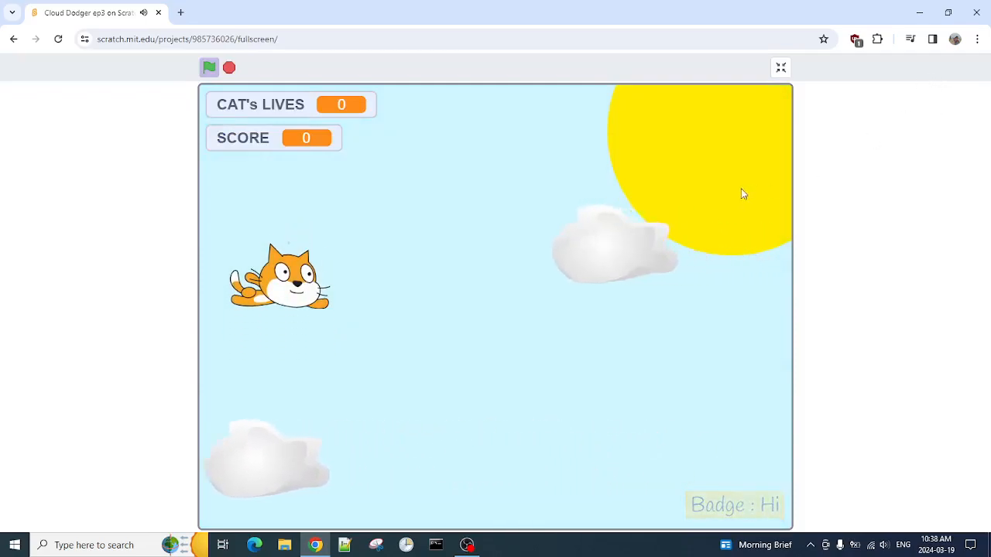
pyautogui.press('space')
pyautogui.press('space')
pyautogui.press('space')
pyautogui.press('space')
pyautogui.press('space')
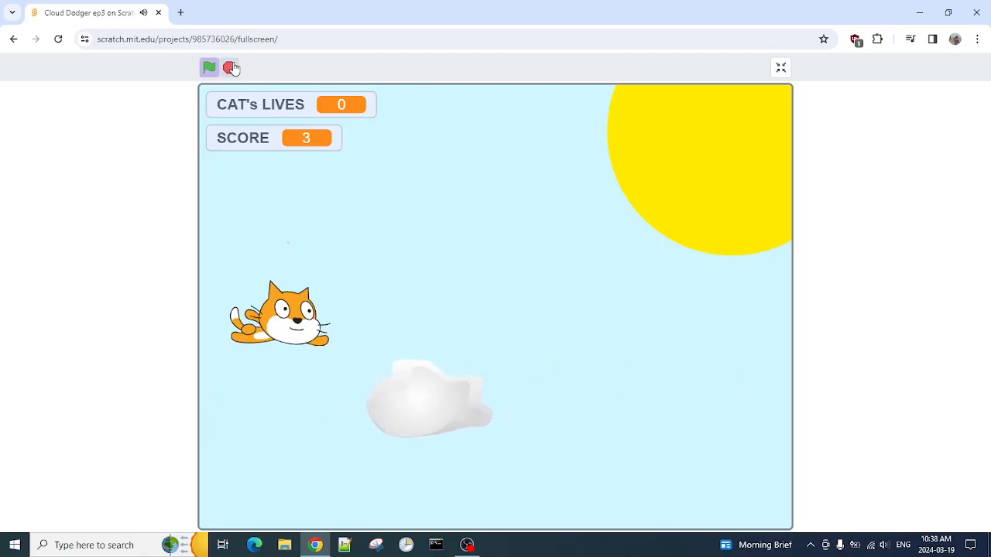
pyautogui.click(230, 68)
pyautogui.click(783, 67)
# Step: Check the Cat, Cloud and Badge scripts for how CAT's LIVES is set, briefly test-running the project in between
pyautogui.click(719, 425)
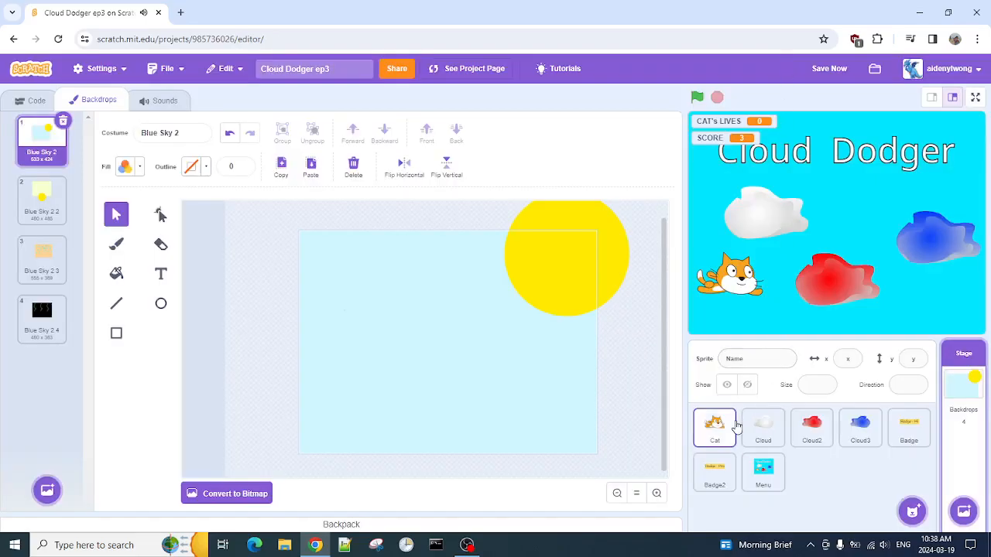
pyautogui.click(32, 100)
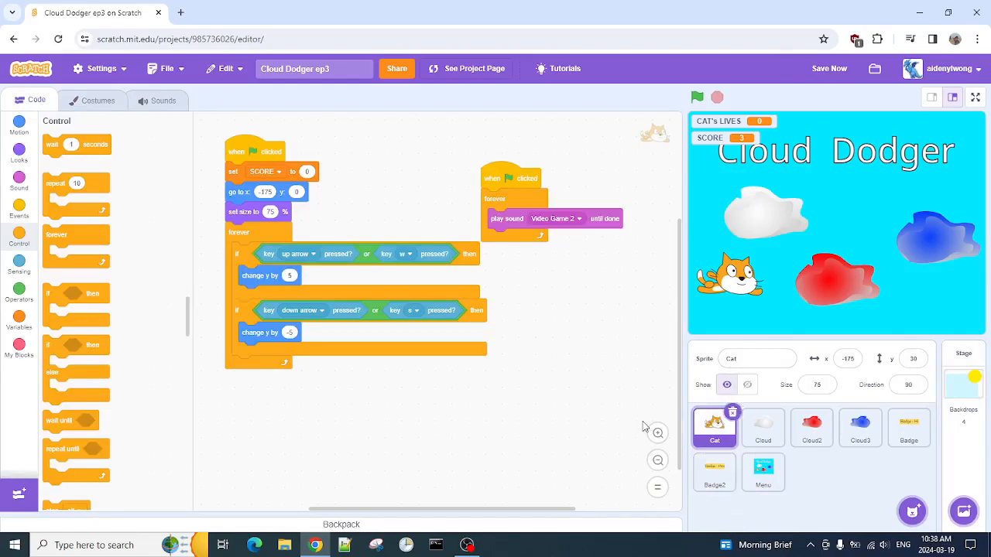
pyautogui.click(778, 426)
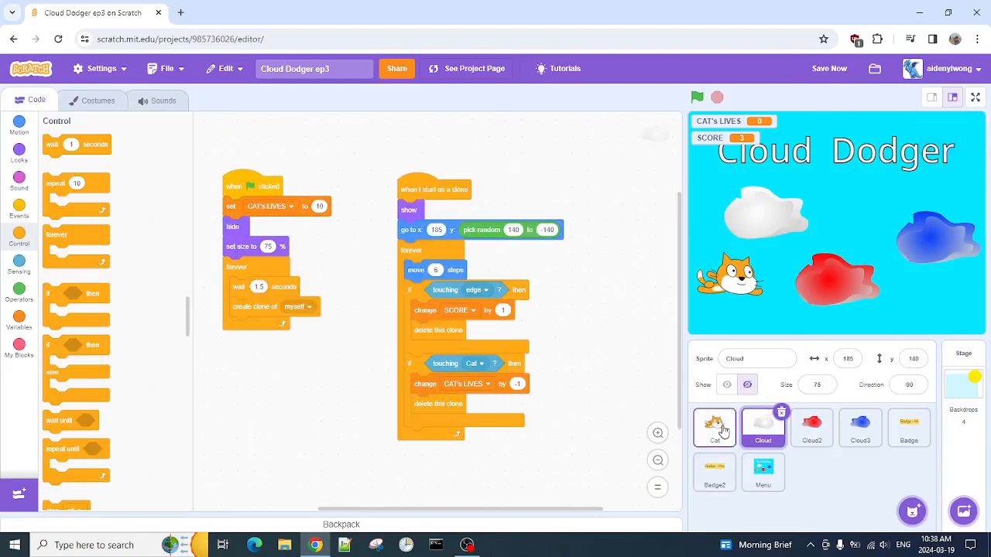
pyautogui.click(698, 97)
pyautogui.click(716, 98)
pyautogui.click(712, 421)
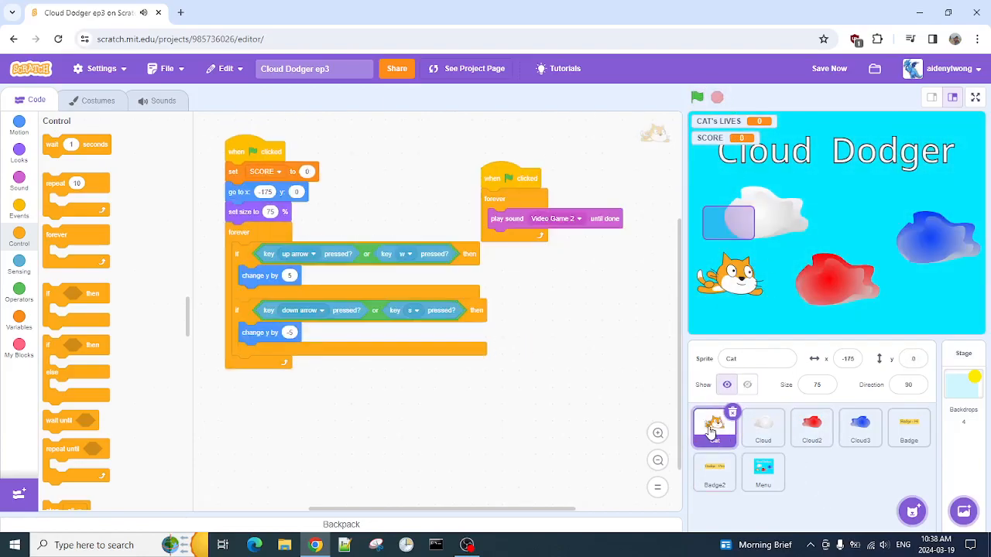
pyautogui.click(921, 431)
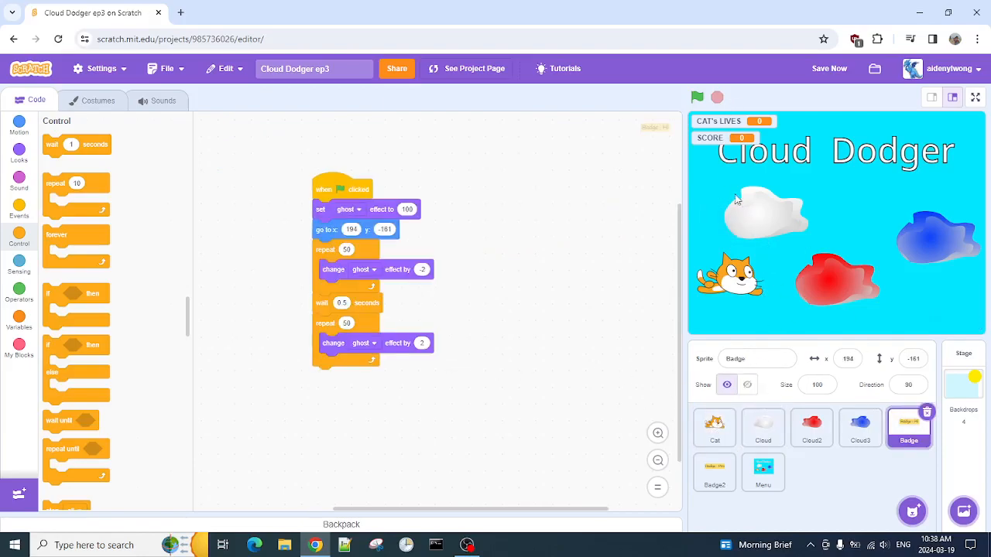
pyautogui.click(696, 97)
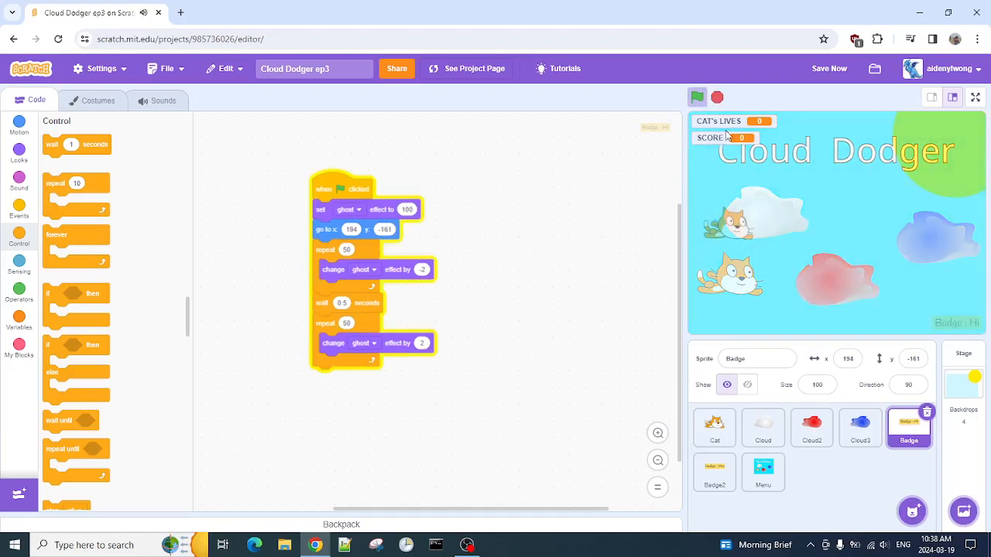
pyautogui.click(717, 97)
pyautogui.click(763, 426)
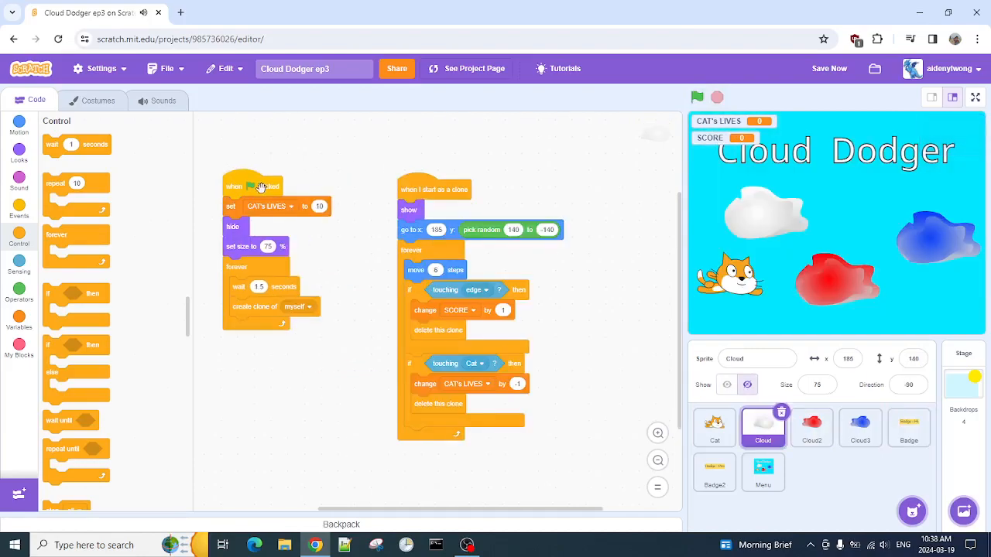
# Step: Delete the "set CAT's LIVES to 0" block from the Cloud2 and Cloud3 start scripts, and test-run the project
pyautogui.click(811, 425)
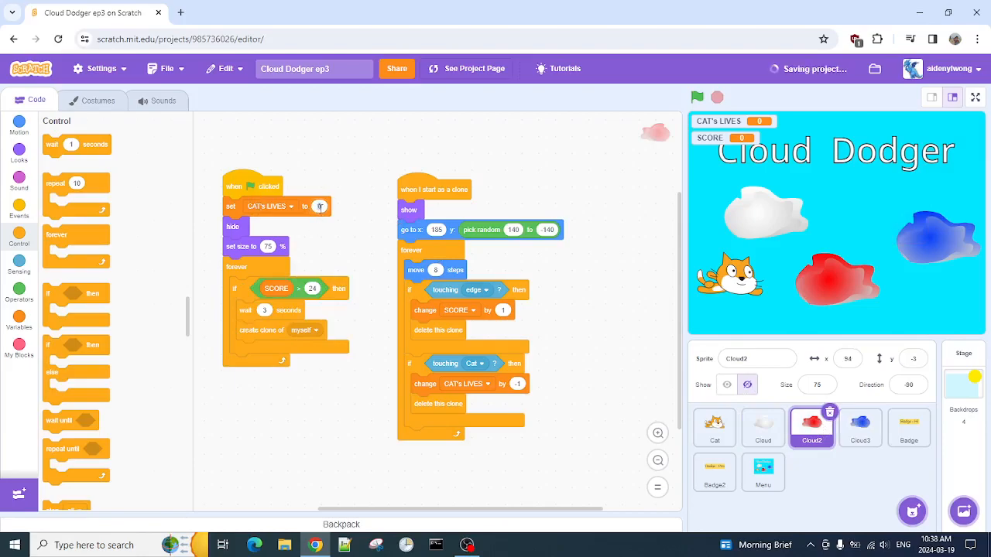
pyautogui.rightClick(251, 211)
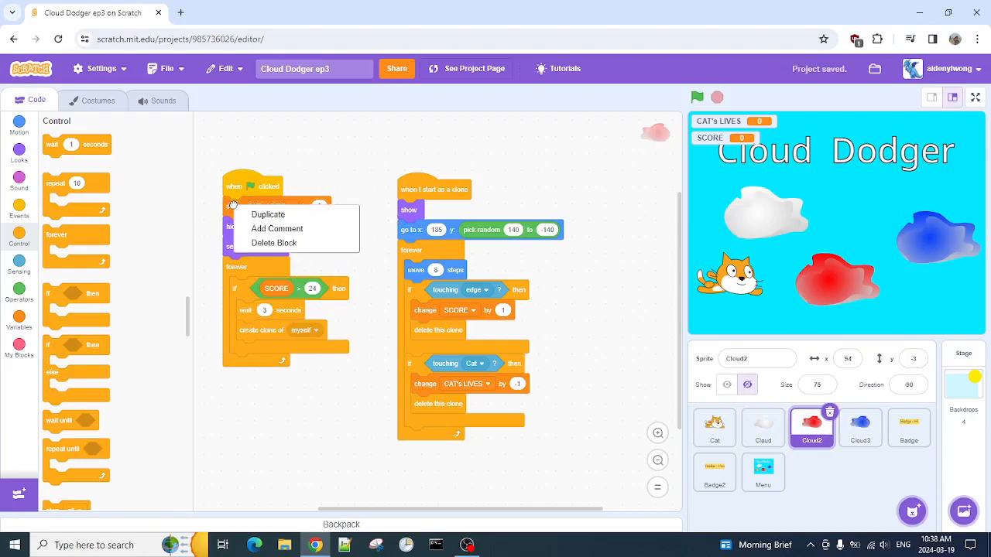
pyautogui.click(273, 243)
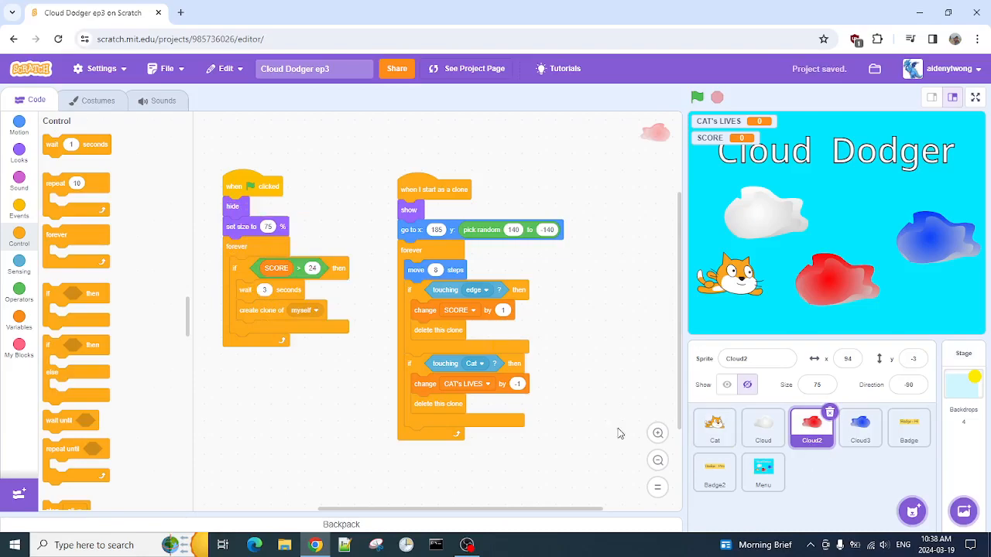
pyautogui.click(859, 427)
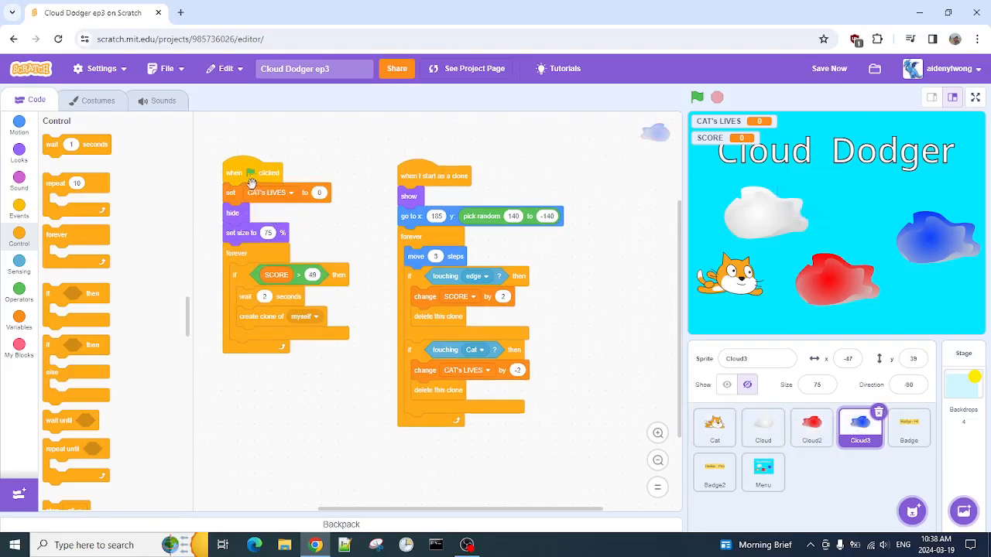
pyautogui.rightClick(252, 193)
pyautogui.click(268, 232)
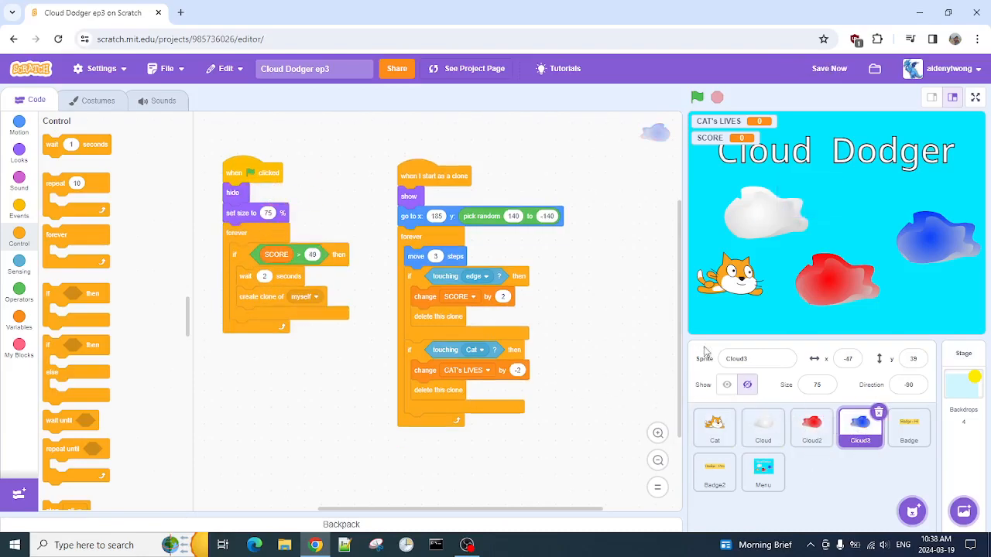
pyautogui.click(697, 97)
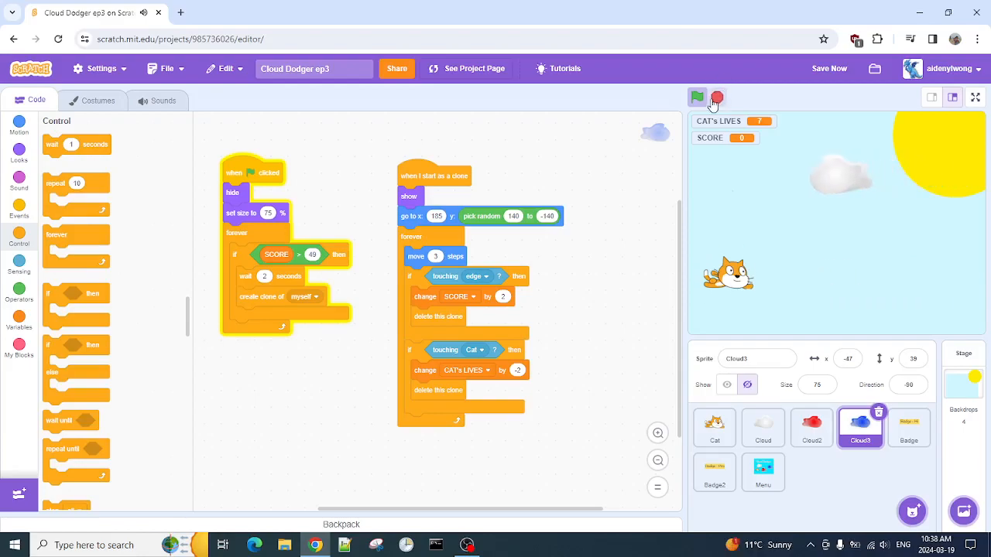
pyautogui.click(715, 100)
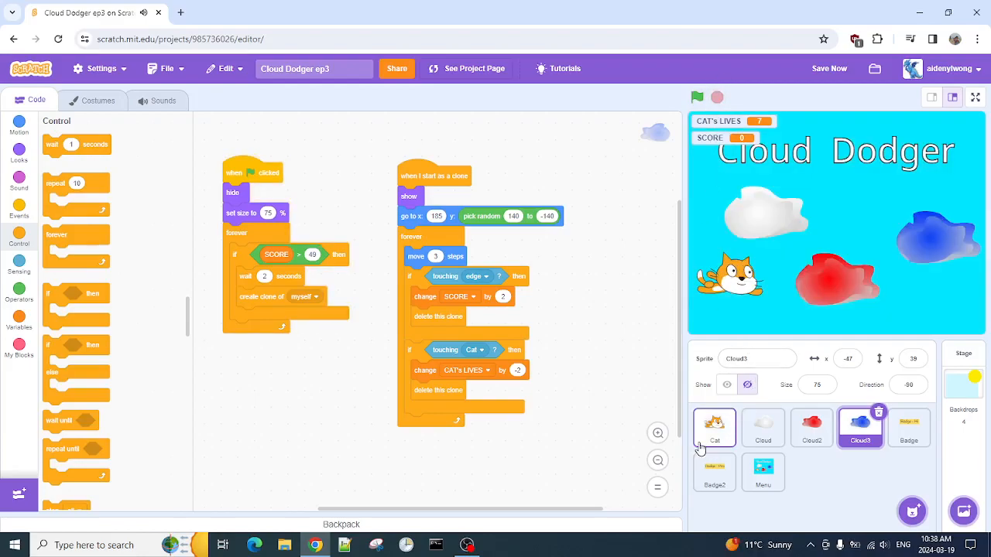
# Step: Paint a new sprite with a pure red rectangle (color 0, saturation 100) that covers the whole stage area
pyautogui.moveTo(914, 508)
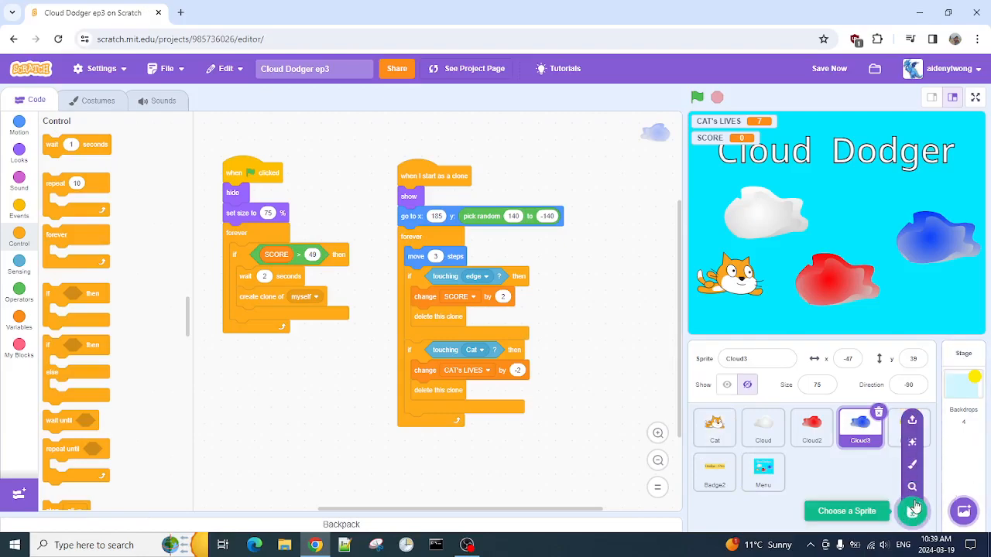
pyautogui.click(912, 464)
pyautogui.click(118, 335)
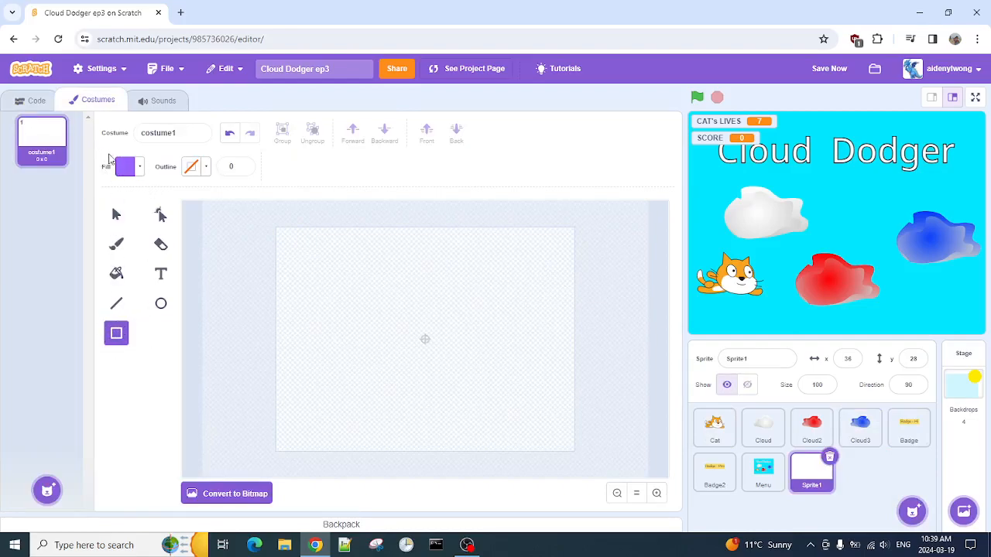
pyautogui.click(125, 167)
pyautogui.moveTo(136, 234); pyautogui.dragTo(78, 254)
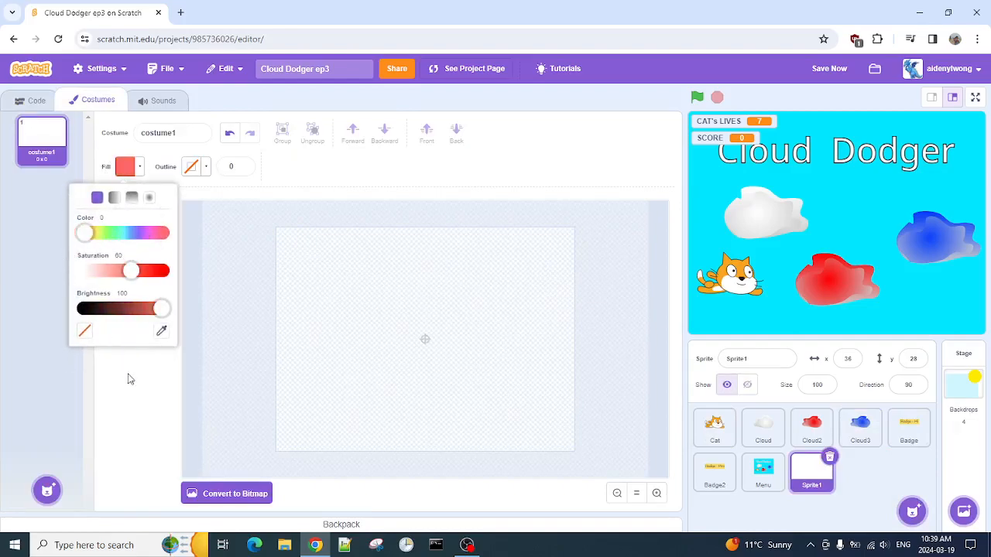
pyautogui.moveTo(134, 271); pyautogui.dragTo(162, 271)
pyautogui.click(147, 431)
pyautogui.moveTo(250, 218); pyautogui.dragTo(606, 473)
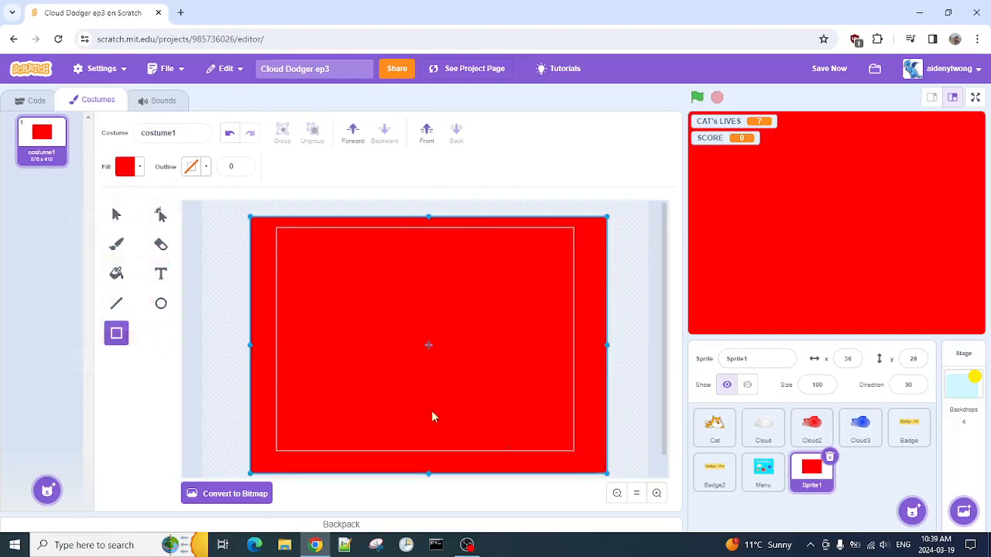
pyautogui.click(234, 341)
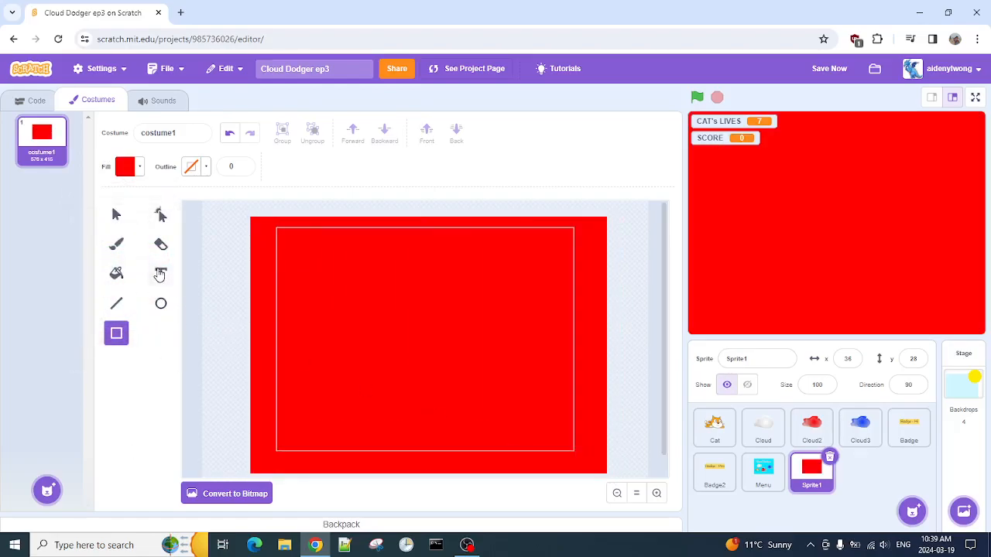
# Step: Add the text "You Lose" in black Sans Serif on the upper part of the red rectangle
pyautogui.click(161, 274)
pyautogui.click(126, 167)
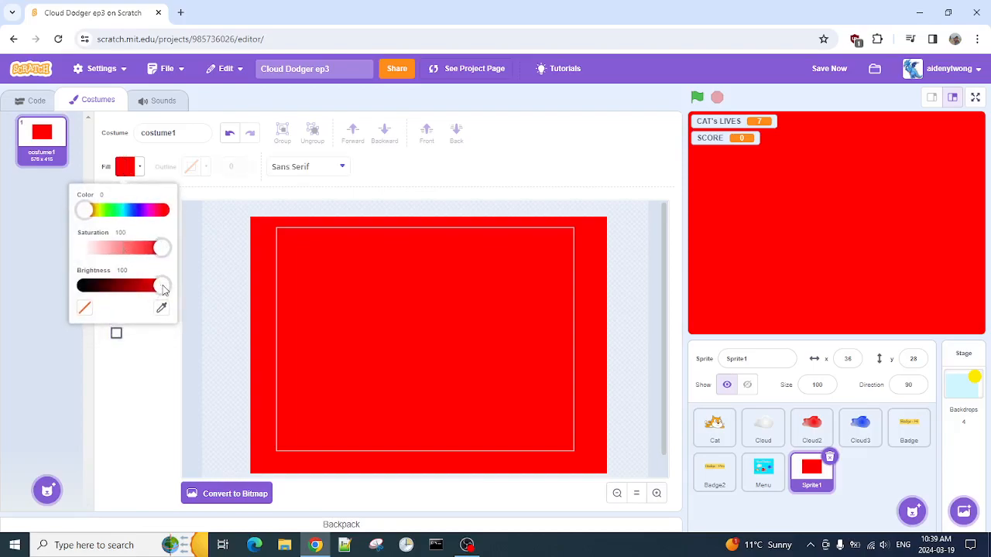
pyautogui.moveTo(162, 289); pyautogui.dragTo(52, 297)
pyautogui.click(215, 332)
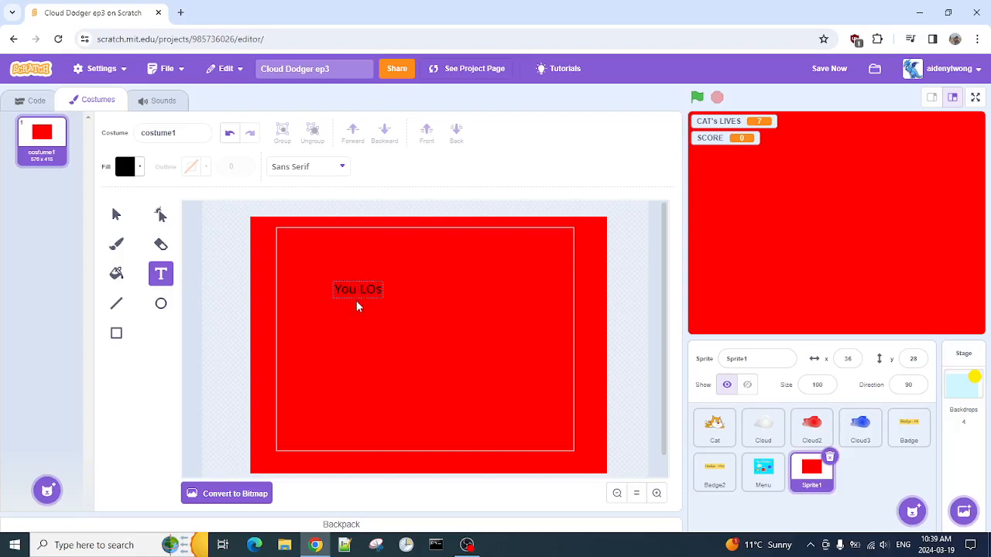
pyautogui.write('ose')
# Step: Enlarge the "You Lose" text so it spans over half of the stage width
pyautogui.click(116, 214)
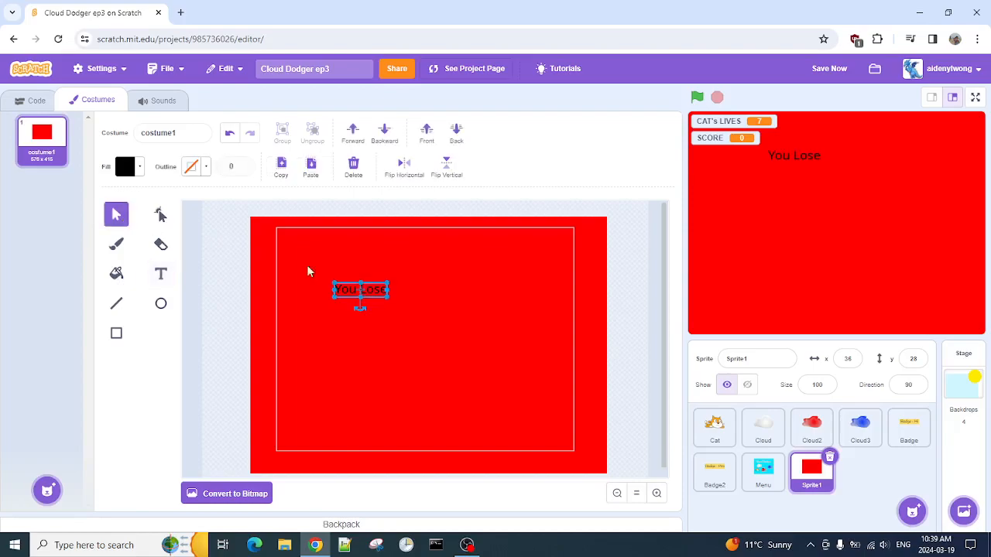
pyautogui.moveTo(386, 281); pyautogui.dragTo(516, 248)
pyautogui.moveTo(486, 281); pyautogui.dragTo(483, 284)
pyautogui.click(238, 284)
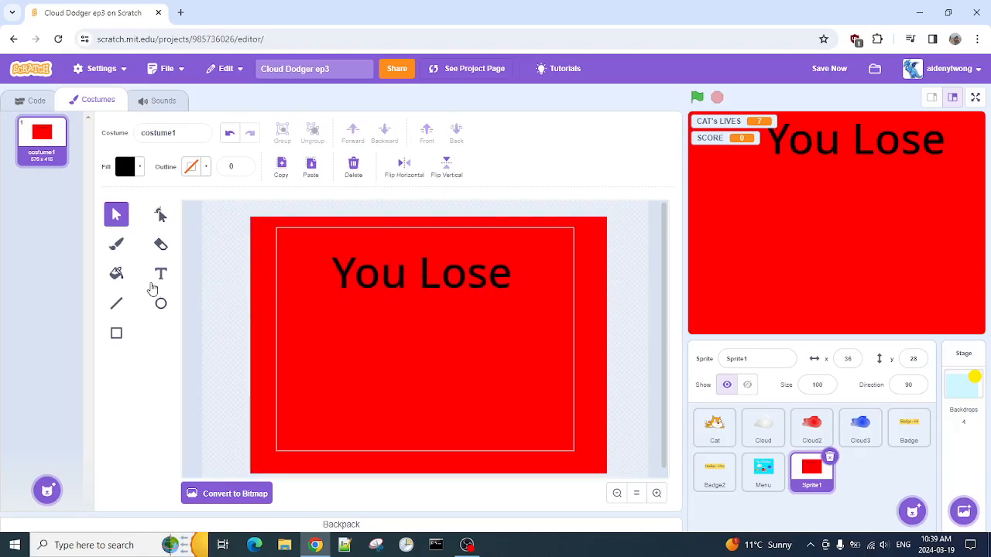
# Step: Draw a short vertical line below the text with a white outline (saturation 0, brightness 100)
pyautogui.click(118, 303)
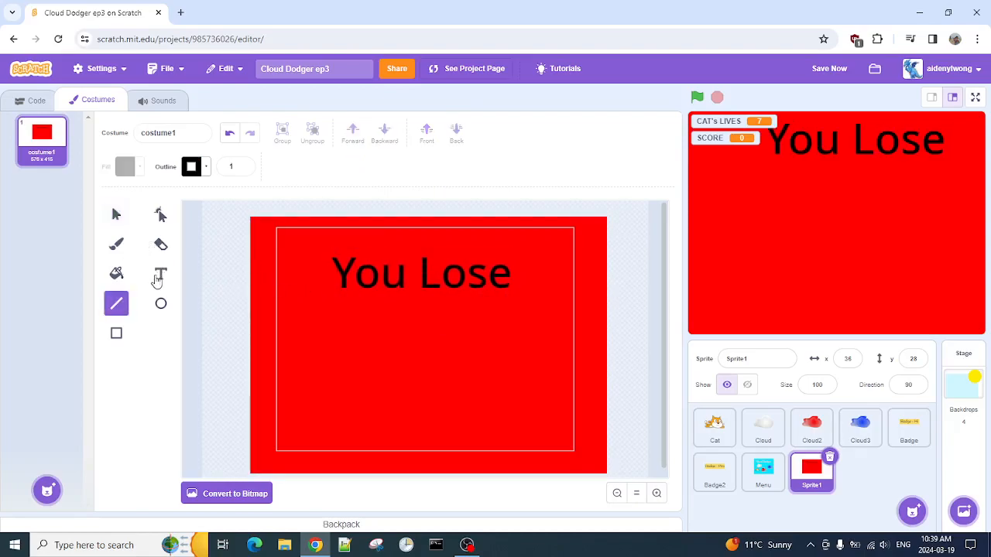
pyautogui.click(191, 166)
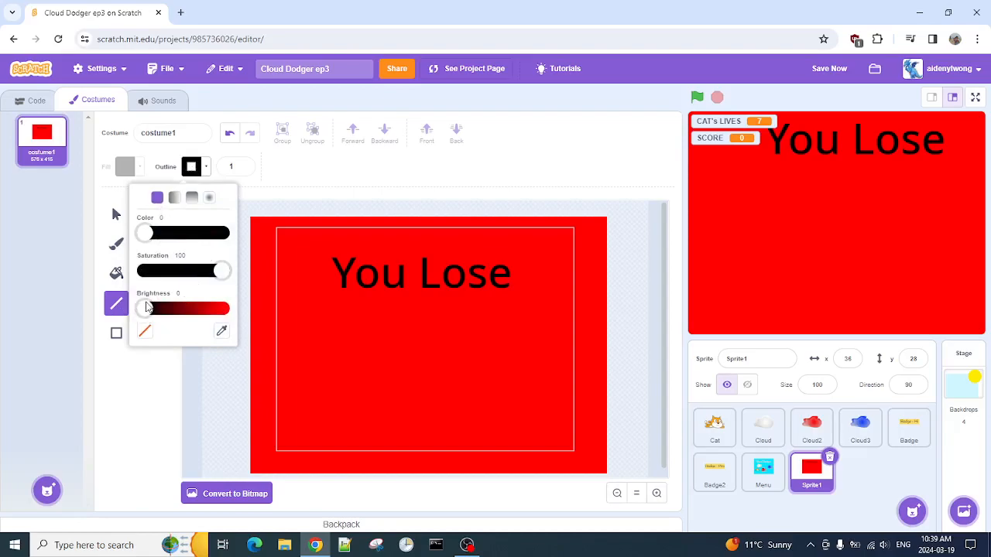
pyautogui.moveTo(146, 309); pyautogui.dragTo(225, 309)
pyautogui.moveTo(223, 271); pyautogui.dragTo(144, 283)
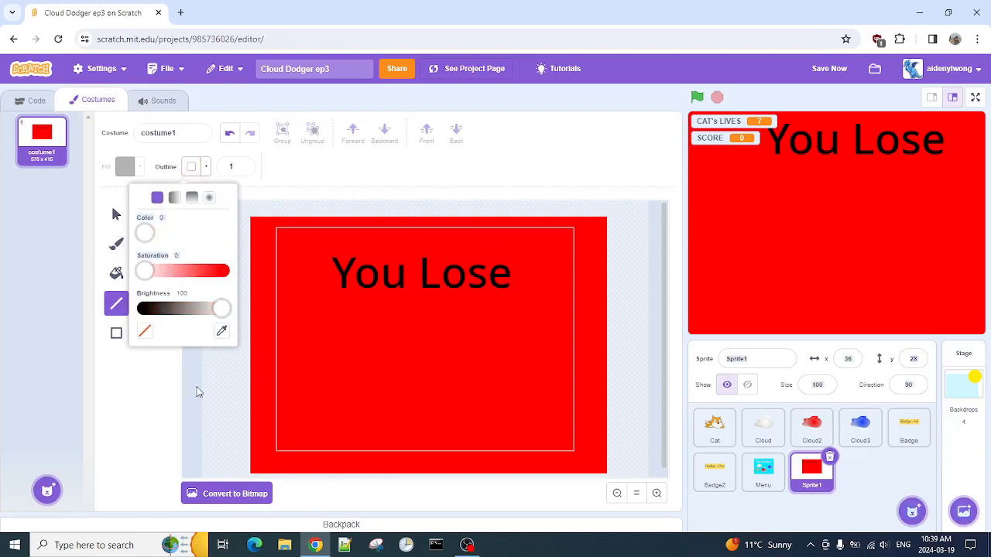
pyautogui.click(397, 332)
pyautogui.moveTo(385, 369); pyautogui.dragTo(391, 366)
# Step: Select the white vertical line and set its outline width to 33
pyautogui.click(117, 215)
pyautogui.click(381, 356)
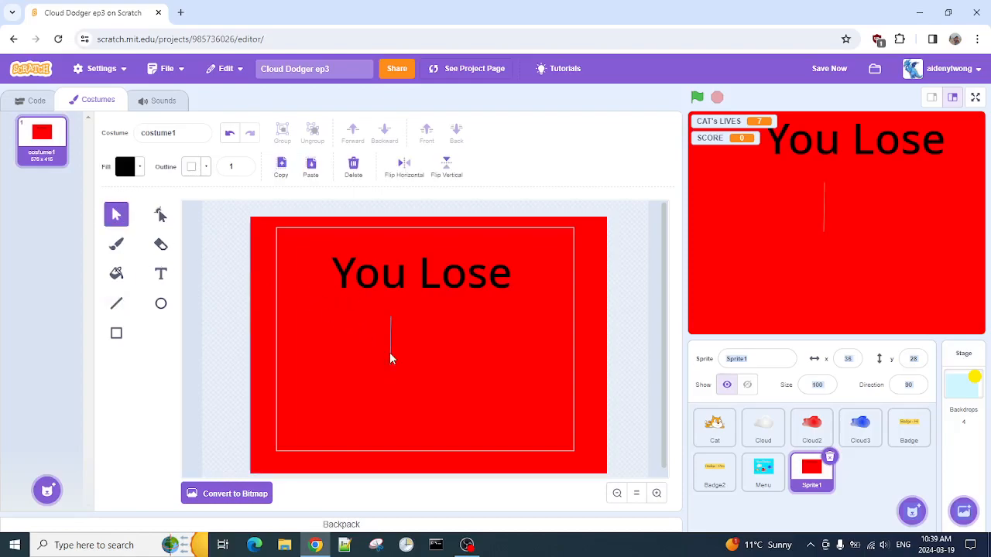
pyautogui.click(390, 354)
pyautogui.click(241, 165)
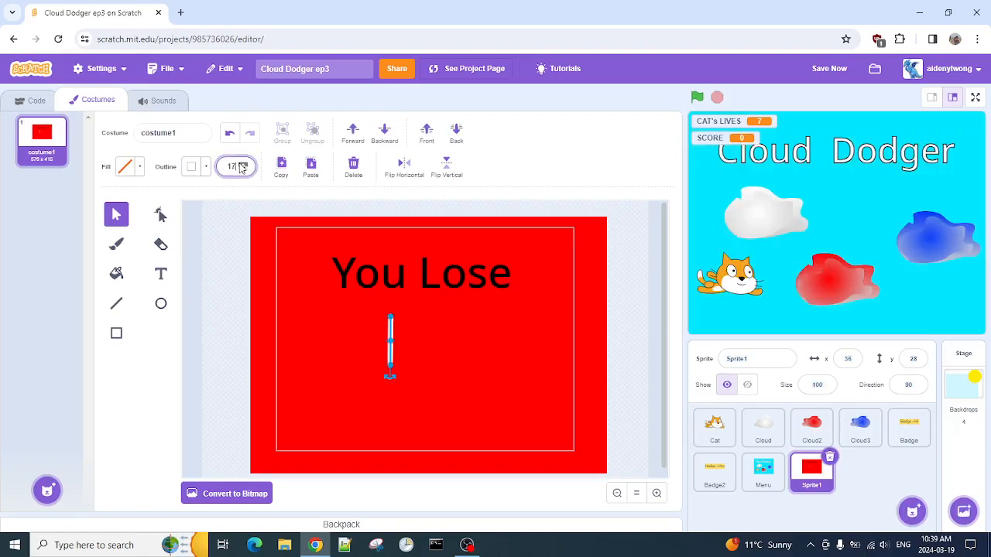
pyautogui.click(228, 316)
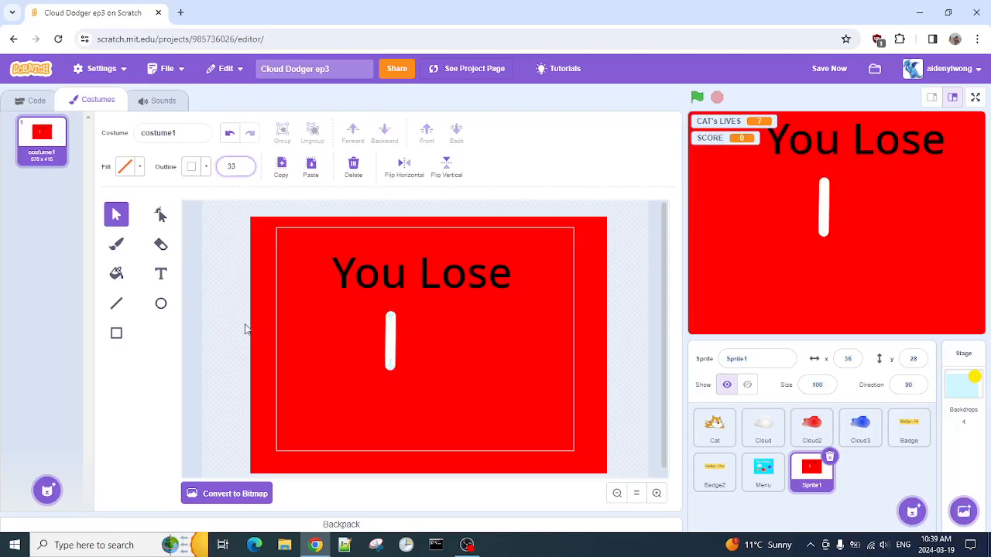
# Step: Copy the thick white line and paste a duplicate of it into the costume
pyautogui.click(391, 330)
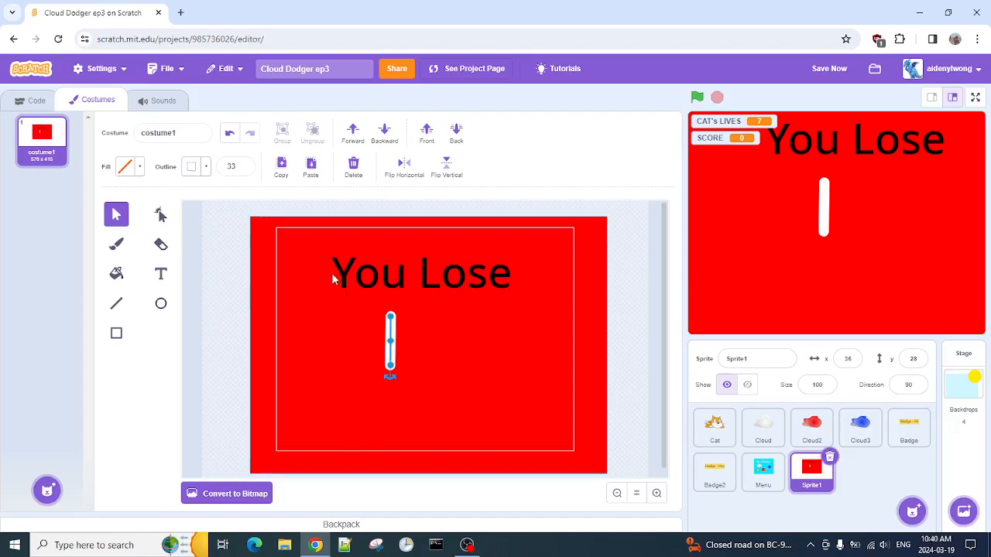
pyautogui.click(292, 169)
pyautogui.click(313, 168)
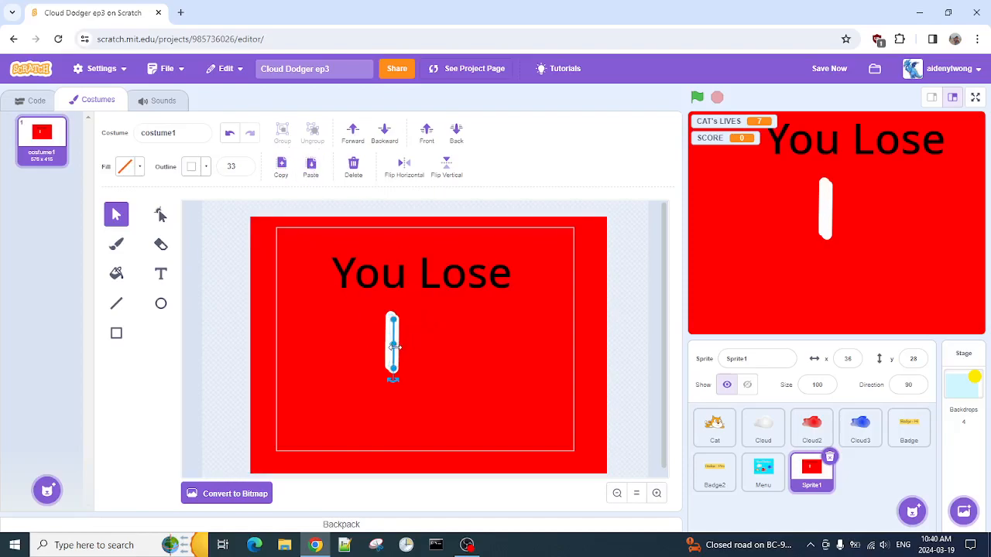
# Step: Place the duplicated white line beside the first one as a second eye, and set the brush colour to white (saturation 0)
pyautogui.moveTo(396, 355); pyautogui.dragTo(441, 355)
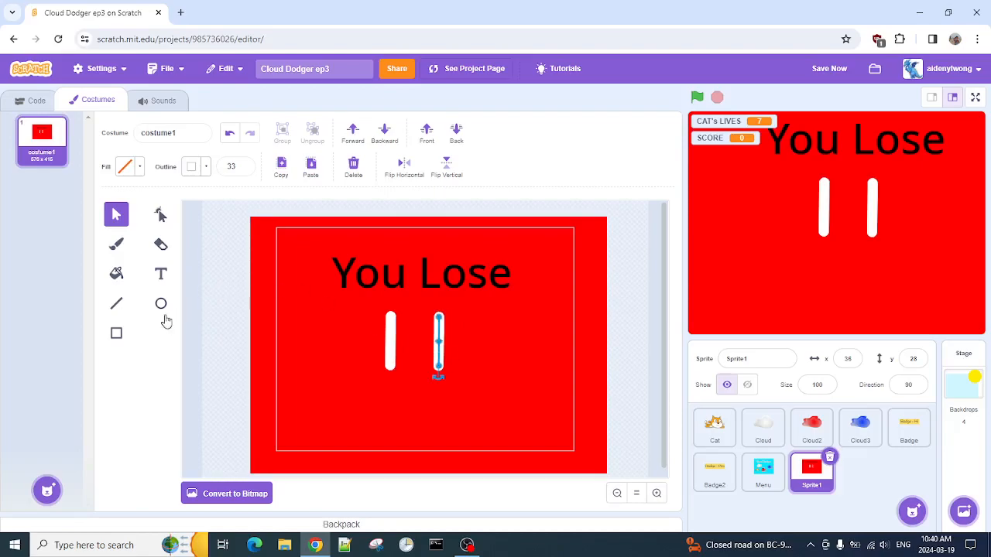
pyautogui.click(115, 246)
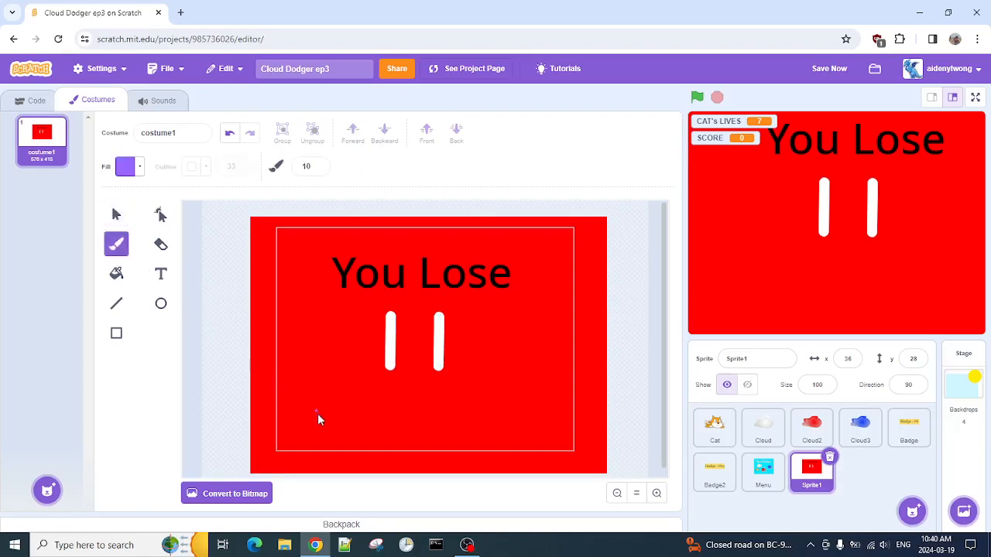
pyautogui.click(126, 167)
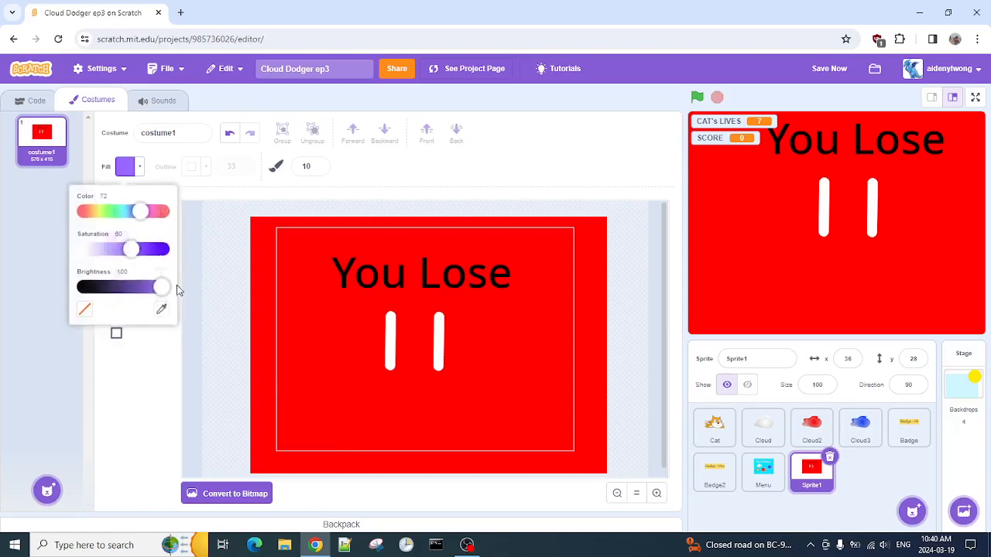
pyautogui.moveTo(128, 249); pyautogui.dragTo(44, 272)
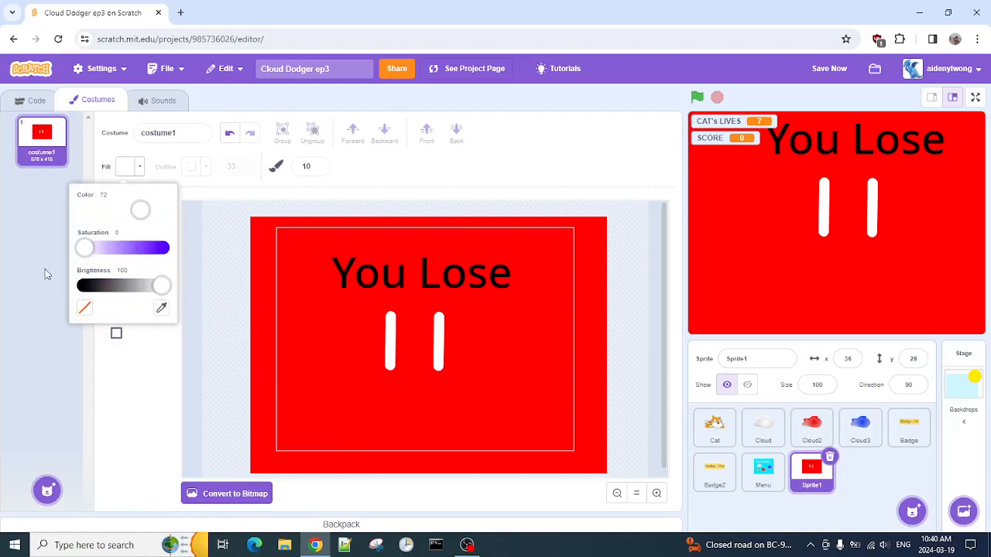
pyautogui.click(256, 384)
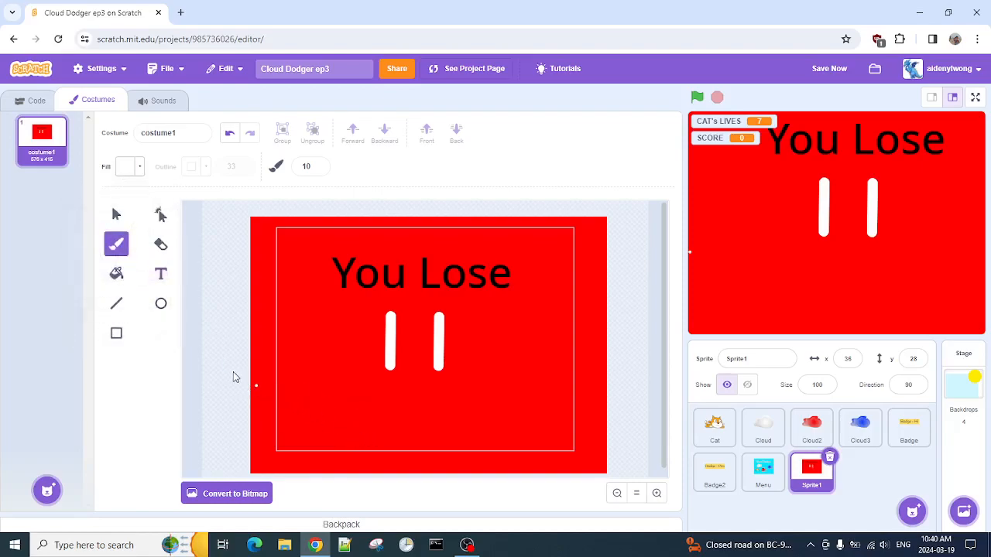
pyautogui.click(116, 215)
pyautogui.click(257, 385)
pyautogui.press('Delete')
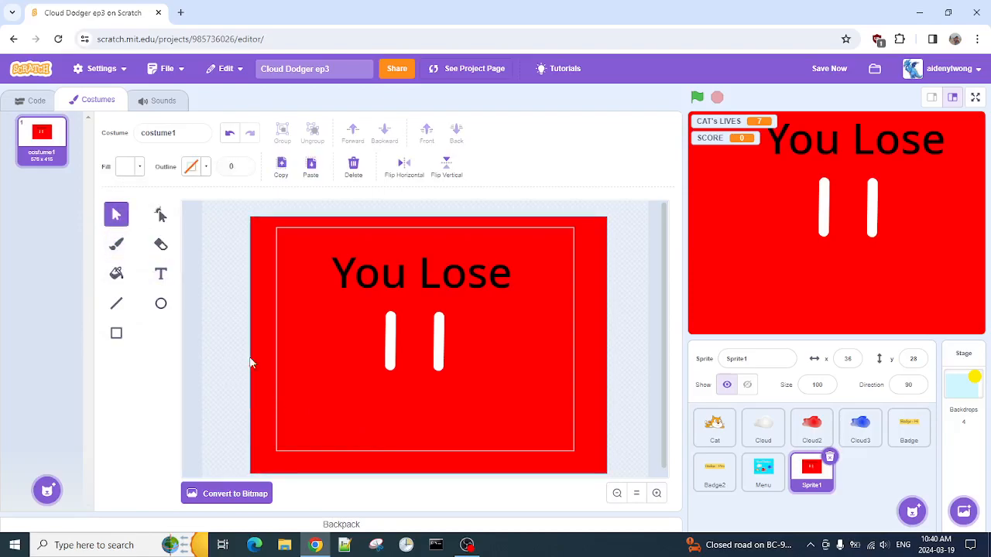
# Step: Paint a white frowning mouth below the two vertical lines with a brush size of 30
pyautogui.click(116, 243)
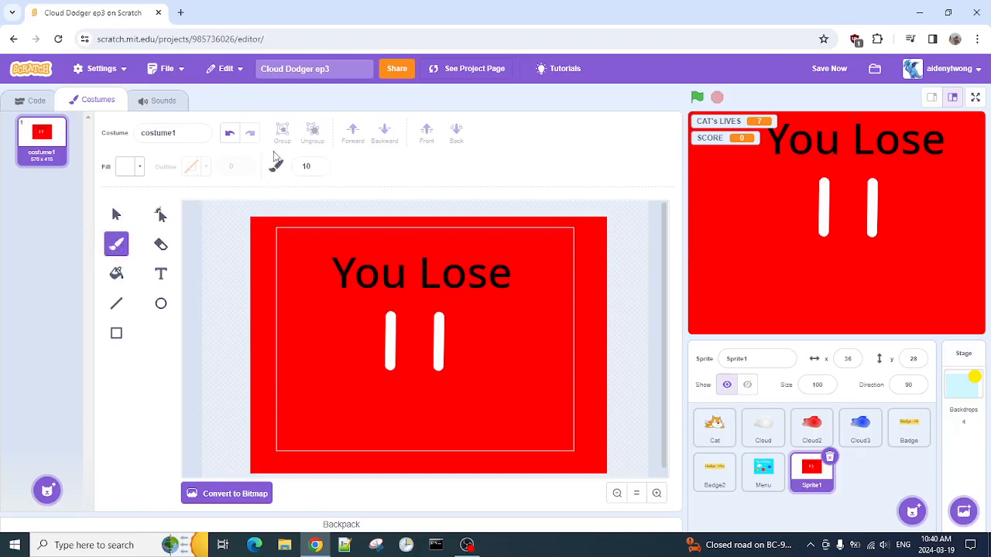
pyautogui.click(310, 166)
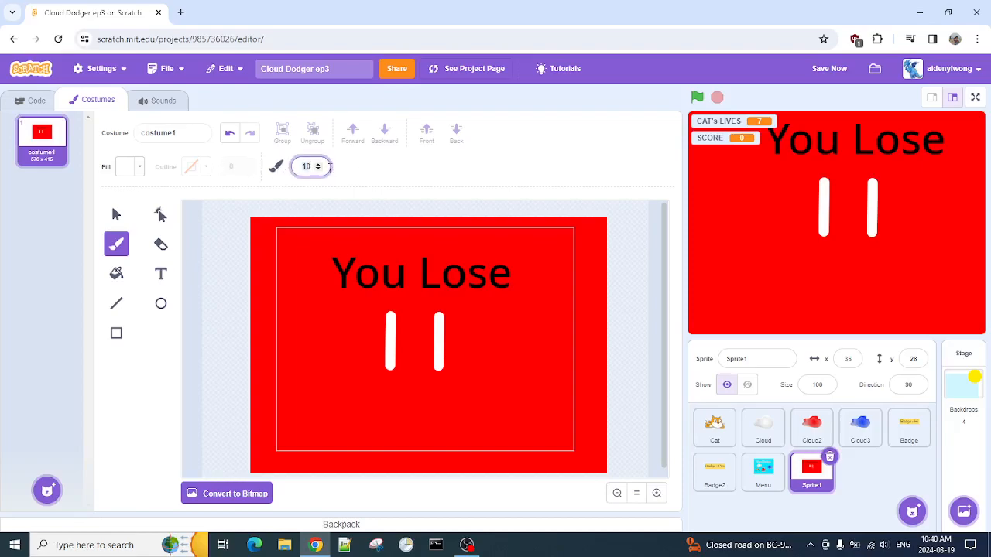
pyautogui.write('30')
pyautogui.moveTo(364, 434)
pyautogui.mouseDown()
pyautogui.moveTo(380, 414)
pyautogui.moveTo(455, 402)
pyautogui.moveTo(466, 438)
pyautogui.mouseUp()
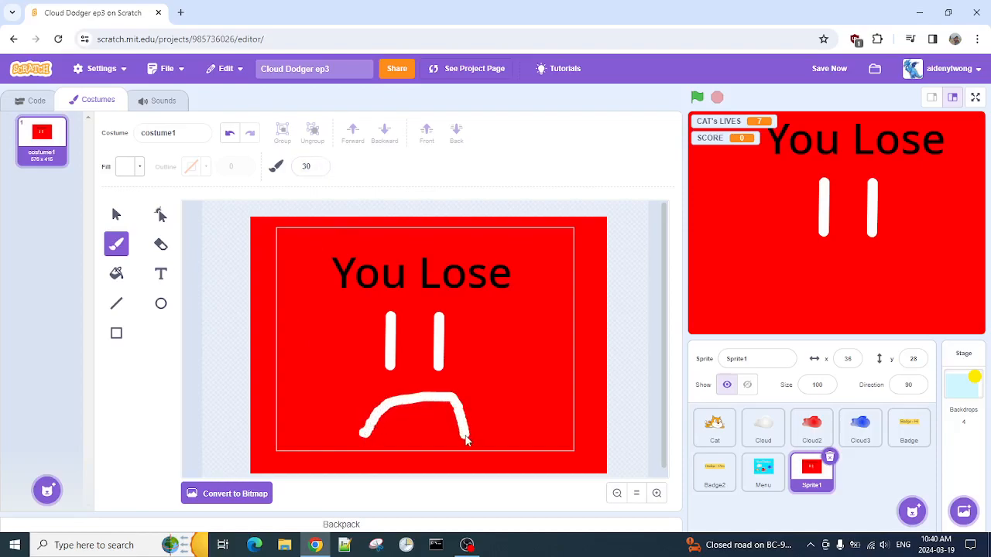
# Step: Recolour the "You Lose" text white with saturation 0 and brightness 100
pyautogui.click(117, 215)
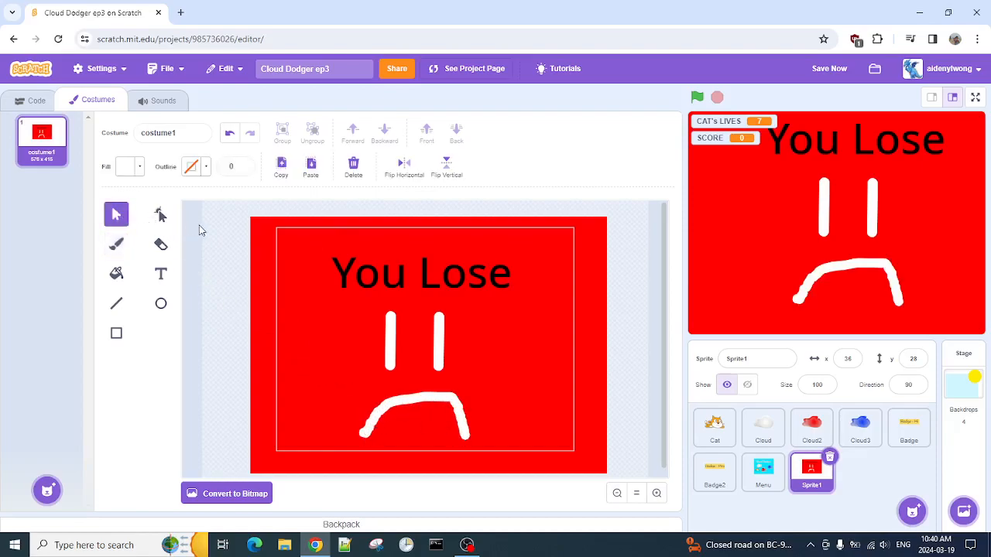
pyautogui.click(390, 282)
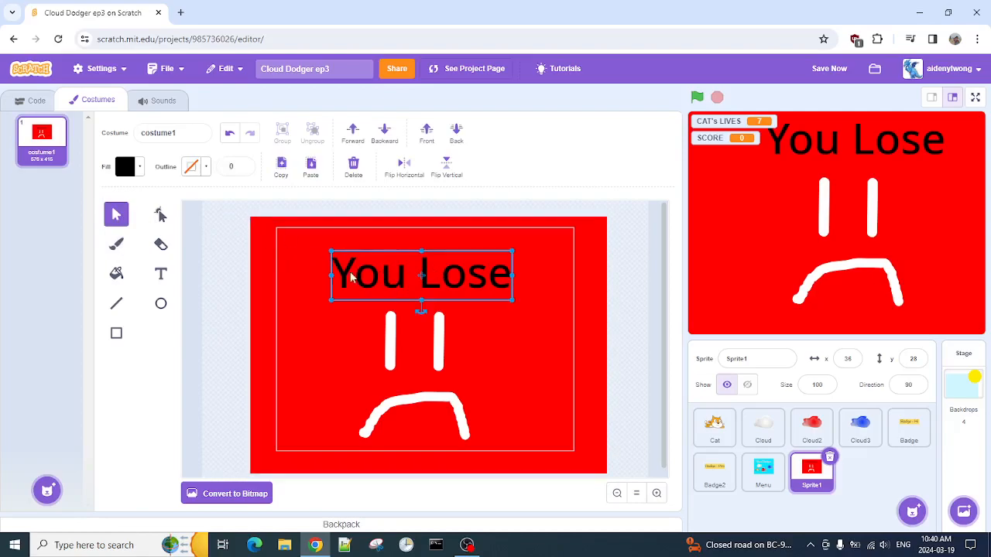
pyautogui.click(127, 175)
pyautogui.moveTo(84, 308); pyautogui.dragTo(161, 308)
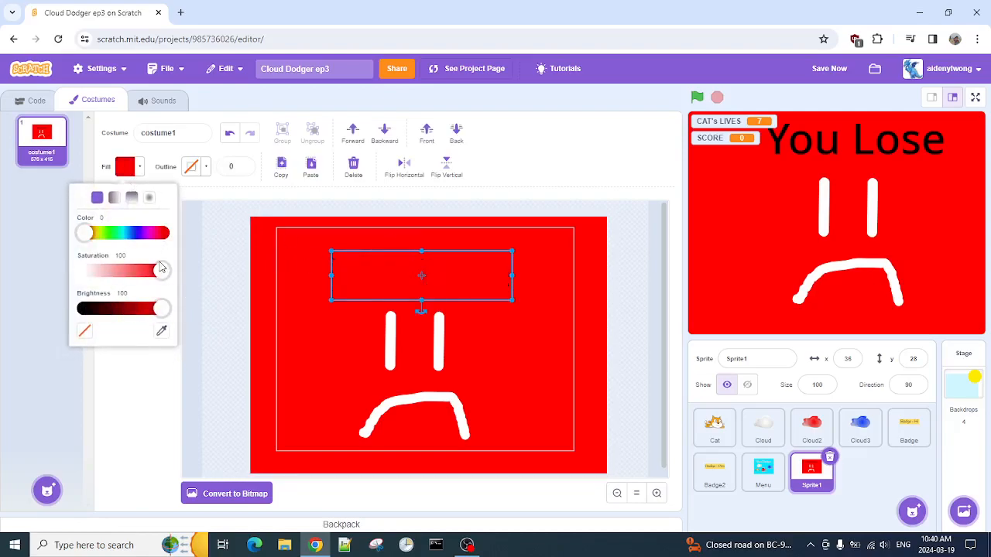
pyautogui.moveTo(132, 279); pyautogui.dragTo(82, 272)
pyautogui.click(212, 328)
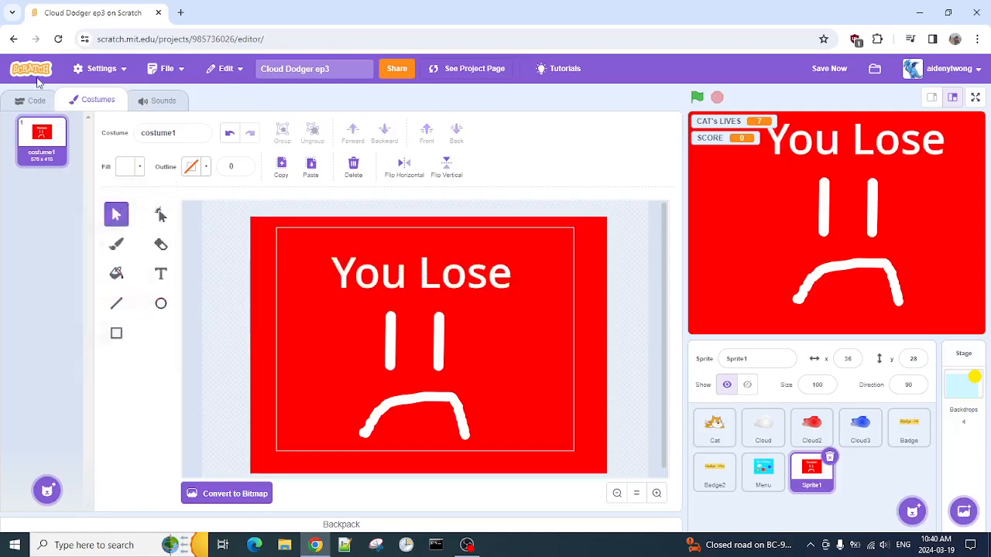
# Step: Give Sprite1 a script that hides it when the green flag is clicked
pyautogui.click(35, 101)
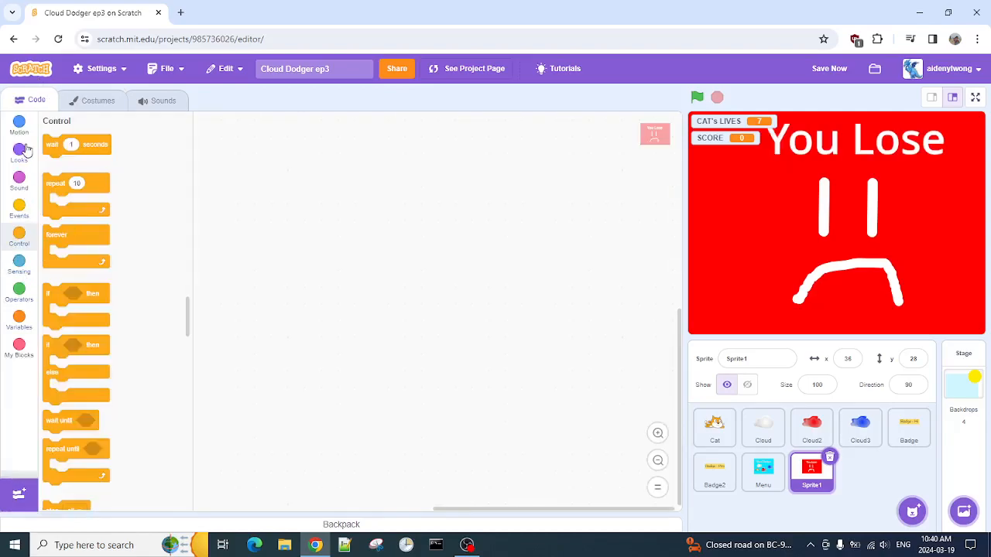
pyautogui.click(20, 209)
pyautogui.moveTo(55, 151); pyautogui.dragTo(265, 157)
pyautogui.click(19, 151)
pyautogui.scroll(-5, 66, 387)
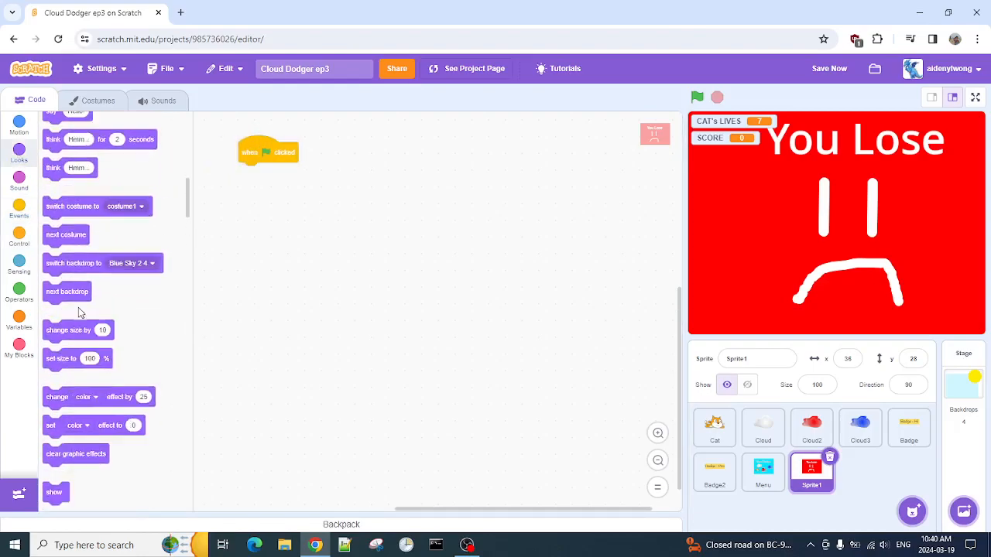
pyautogui.moveTo(52, 397); pyautogui.dragTo(251, 175)
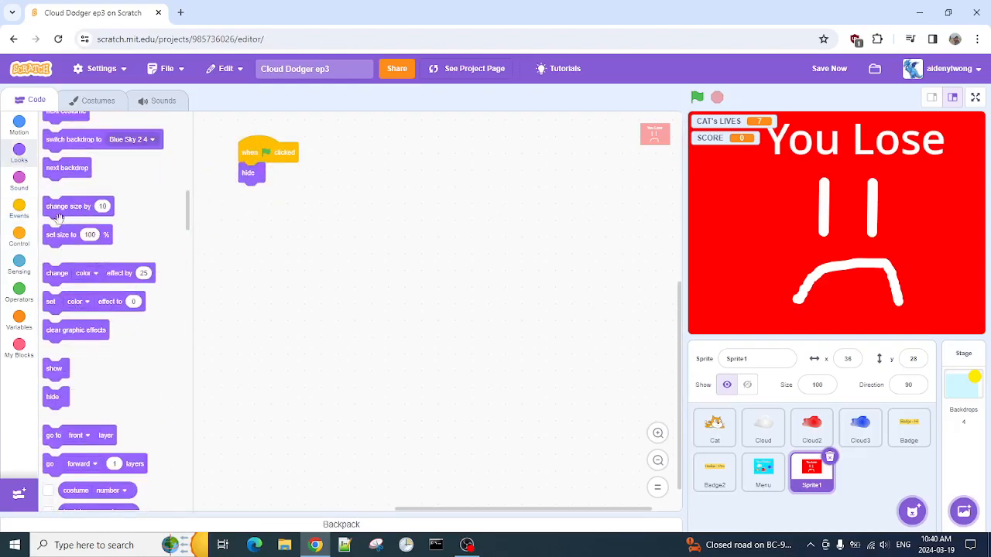
# Step: Add a second script to Sprite1 that shows it when it receives message1
pyautogui.click(19, 207)
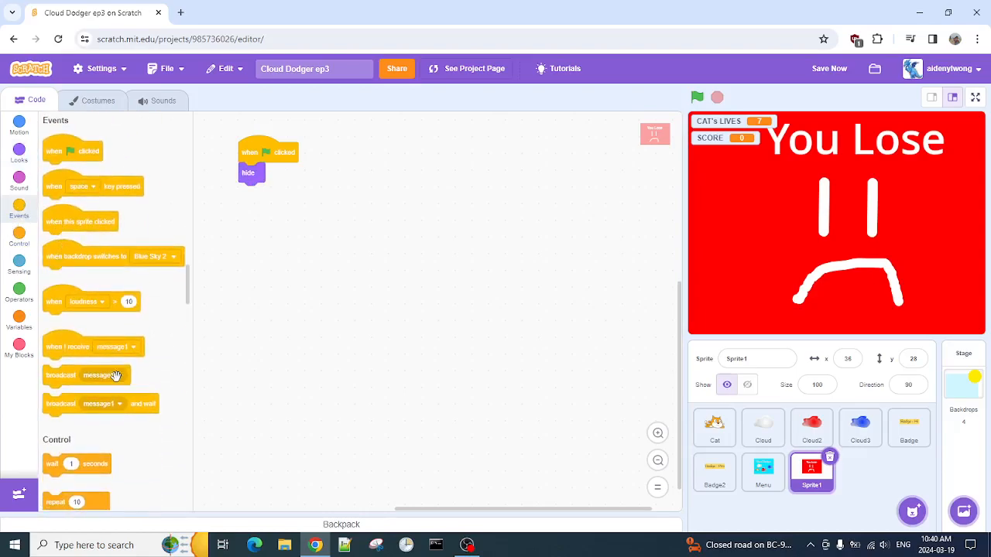
pyautogui.moveTo(90, 342); pyautogui.dragTo(433, 151)
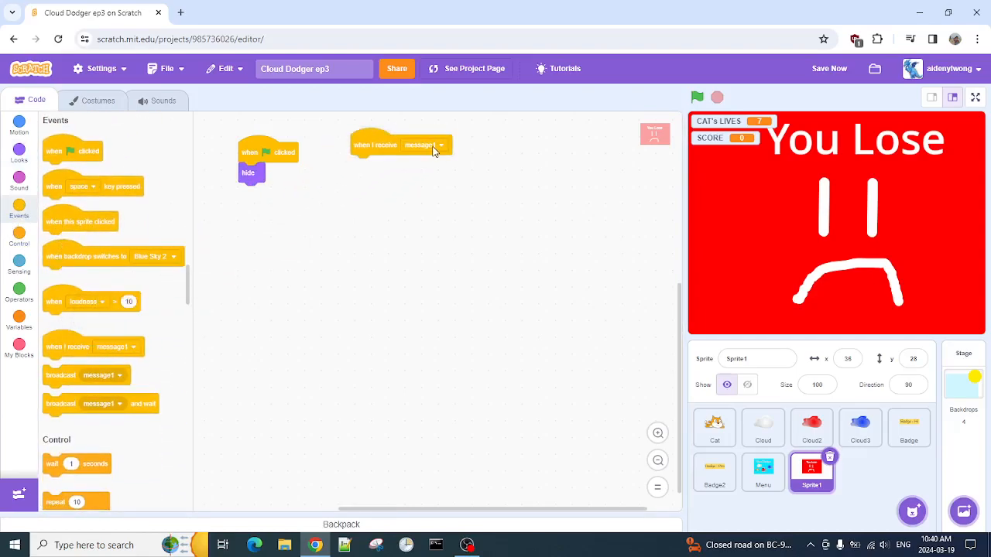
pyautogui.click(410, 145)
pyautogui.click(250, 260)
pyautogui.click(27, 153)
pyautogui.scroll(5, 68, 387)
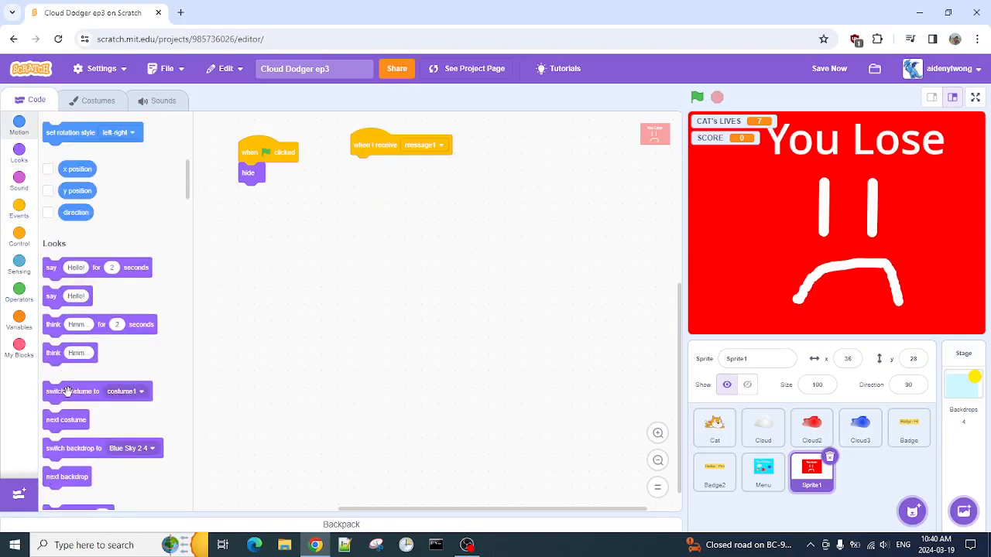
pyautogui.scroll(-5, 63, 410)
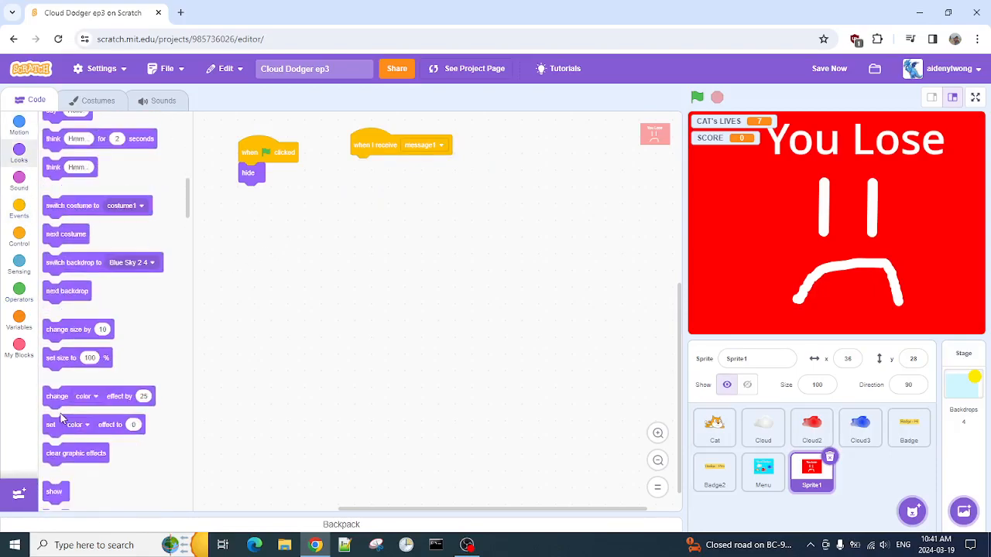
pyautogui.moveTo(62, 486); pyautogui.dragTo(368, 162)
# Step: Attach a "stop all" block beneath the show block in the message1 script
pyautogui.click(20, 238)
pyautogui.scroll(-4, 106, 317)
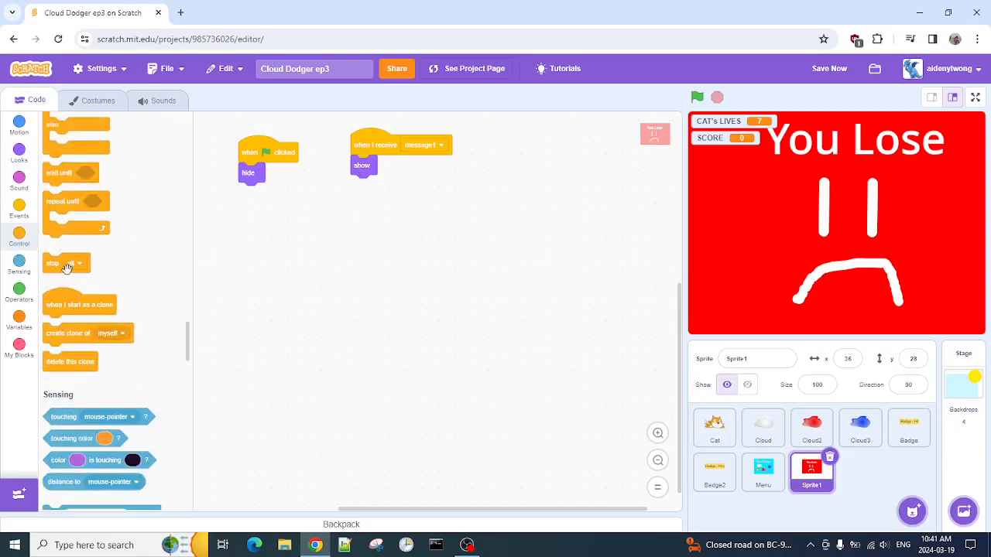
pyautogui.moveTo(68, 267); pyautogui.dragTo(359, 202)
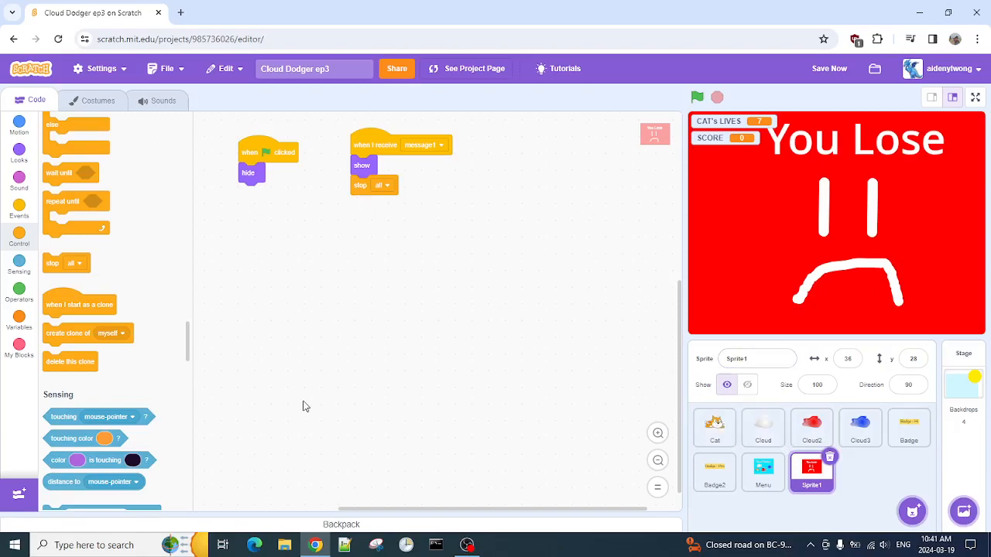
# Step: In the Cat's movement forever loop, add an if-then block with the condition CAT's LIVES = 0
pyautogui.click(711, 426)
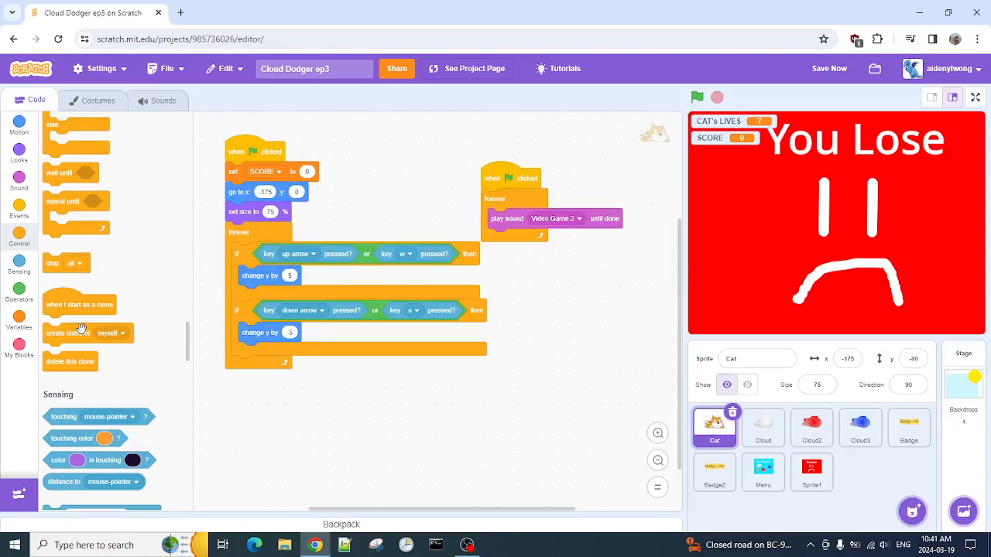
pyautogui.scroll(3, 83, 232)
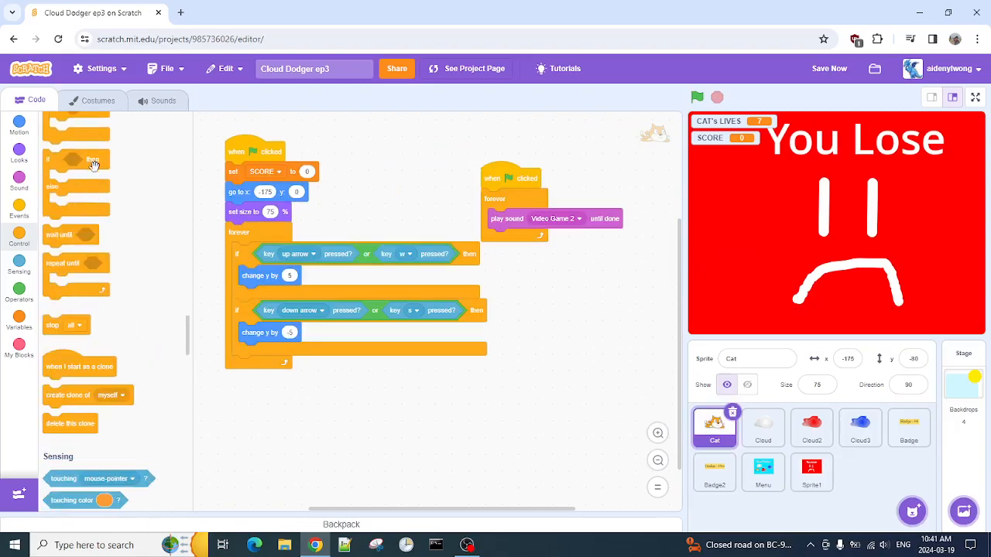
pyautogui.scroll(5, 92, 169)
pyautogui.moveTo(100, 377); pyautogui.dragTo(290, 387)
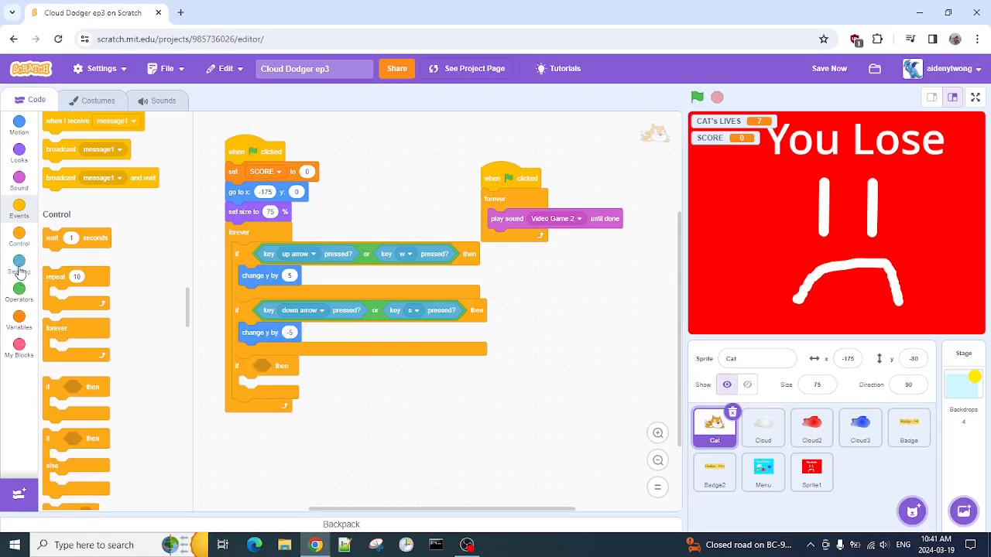
pyautogui.click(19, 291)
pyautogui.moveTo(52, 314); pyautogui.dragTo(265, 366)
pyautogui.click(21, 314)
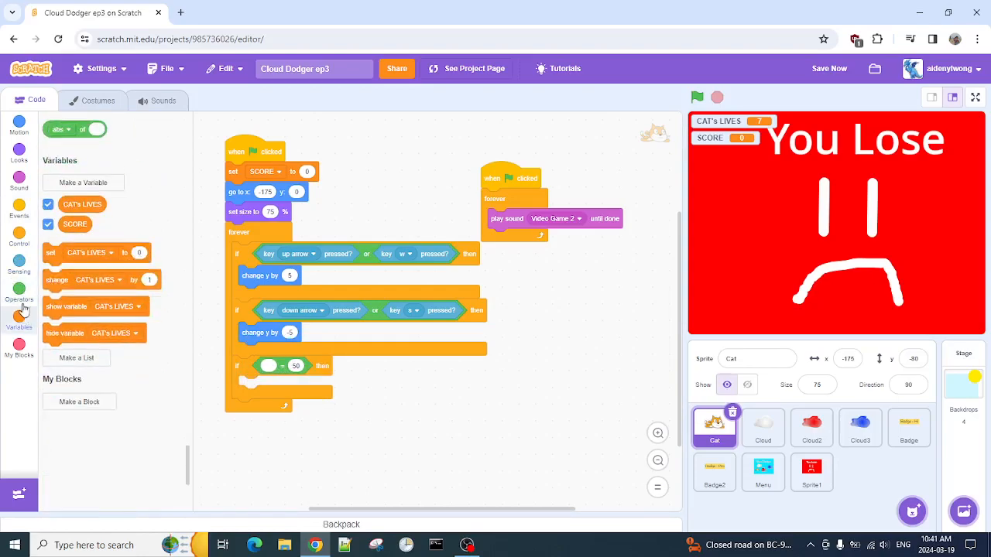
pyautogui.moveTo(79, 158); pyautogui.dragTo(276, 367)
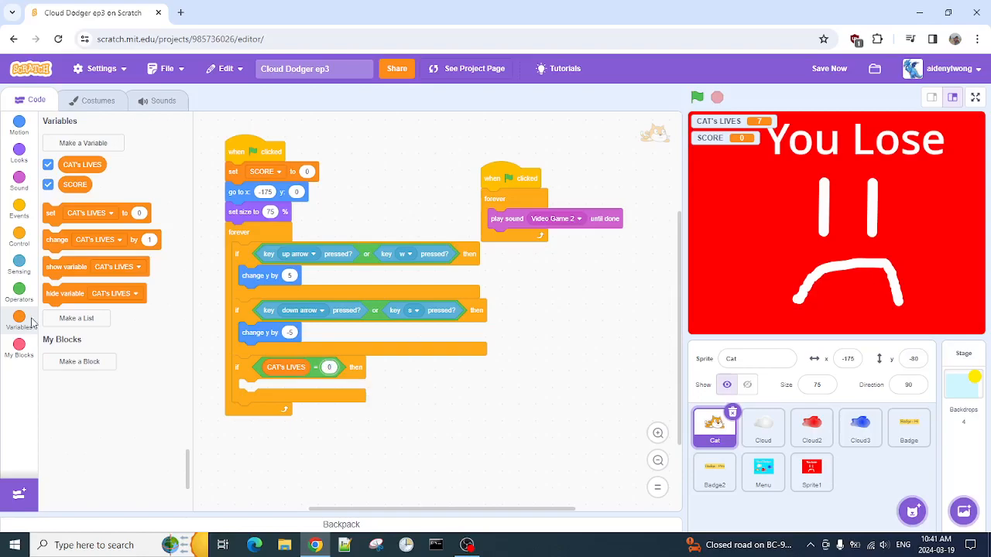
# Step: Put a "broadcast message1" block inside the Cat's CAT's LIVES = 0 condition
pyautogui.click(20, 238)
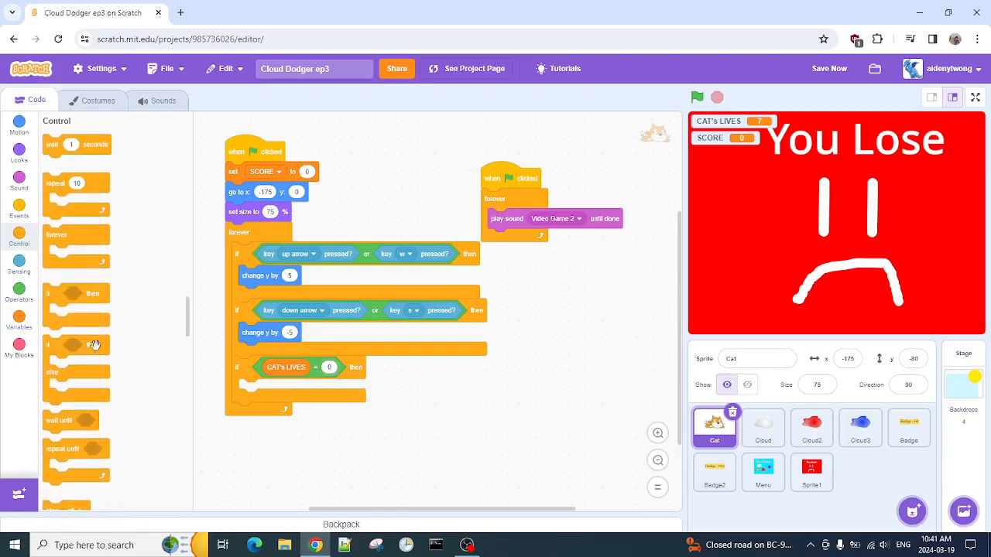
pyautogui.scroll(-2, 96, 371)
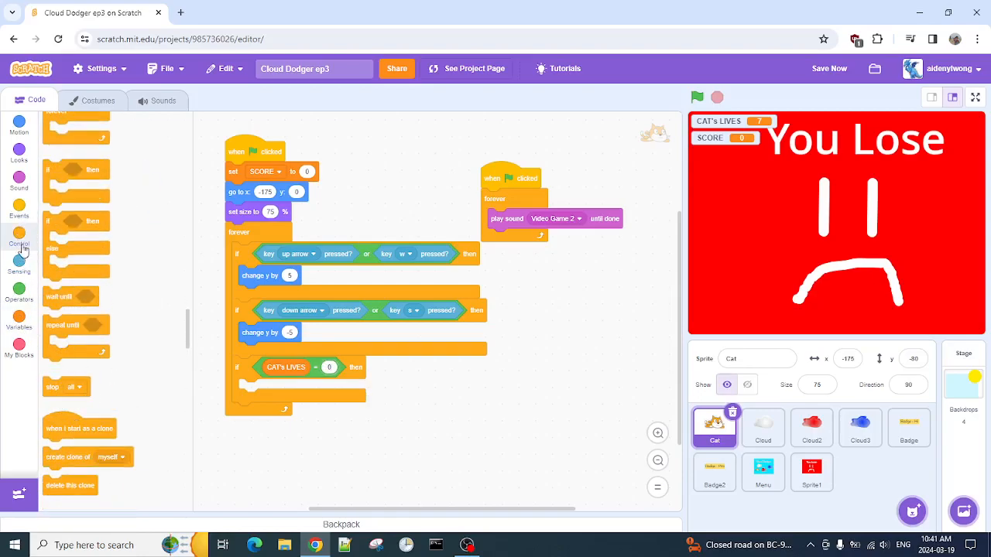
pyautogui.scroll(4, 74, 333)
pyautogui.moveTo(64, 189); pyautogui.dragTo(258, 391)
# Step: Run the game full screen and steer the cat up and down until its lives run out to test the losing screen
pyautogui.click(697, 97)
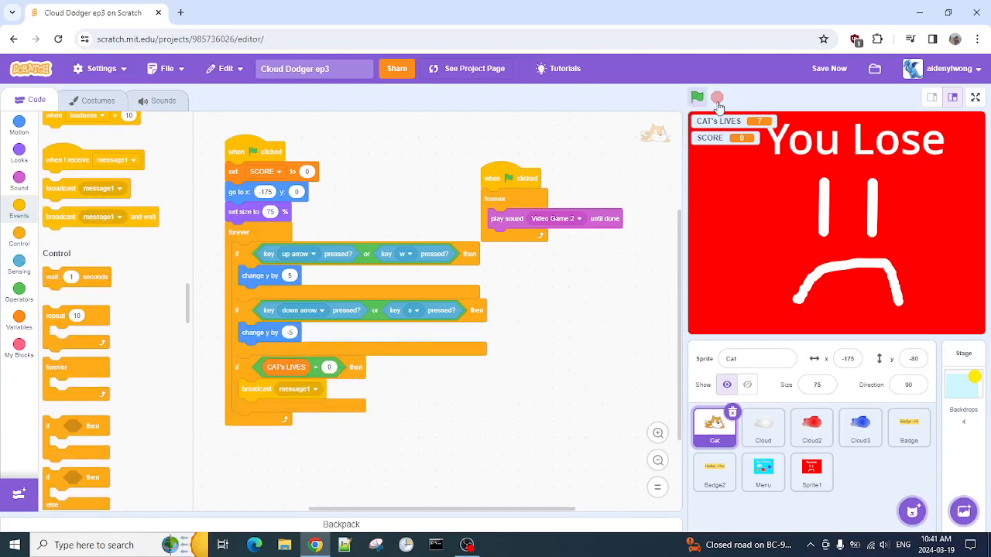
pyautogui.click(976, 99)
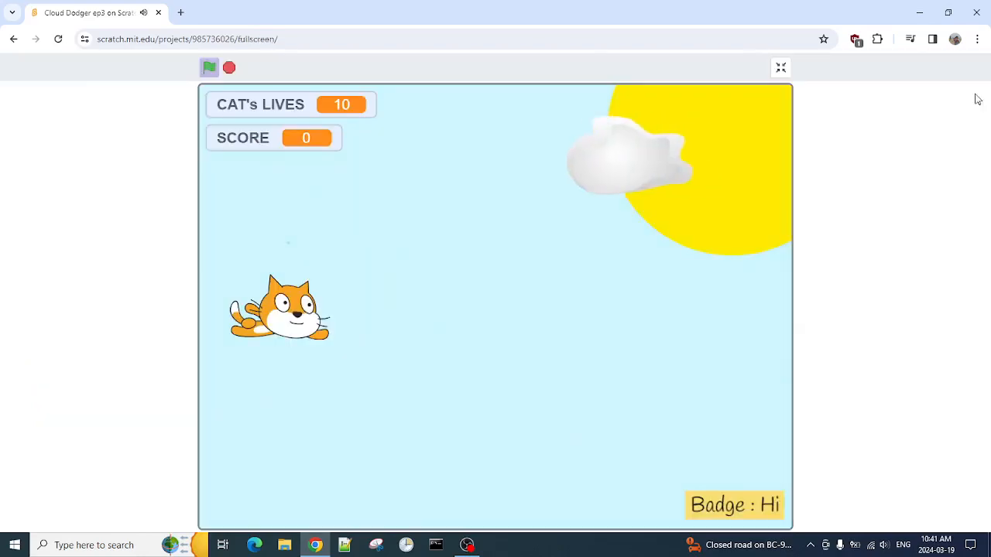
pyautogui.press('Up')
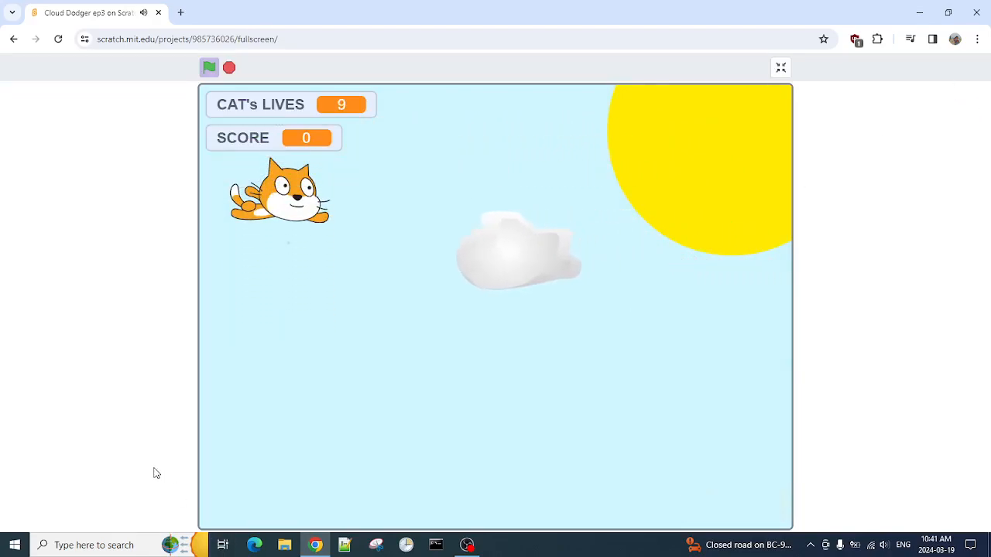
pyautogui.press('Up')
pyautogui.press('Down')
pyautogui.press('Down')
pyautogui.press('Up')
pyautogui.press('Up')
pyautogui.press('Down')
pyautogui.press('Up')
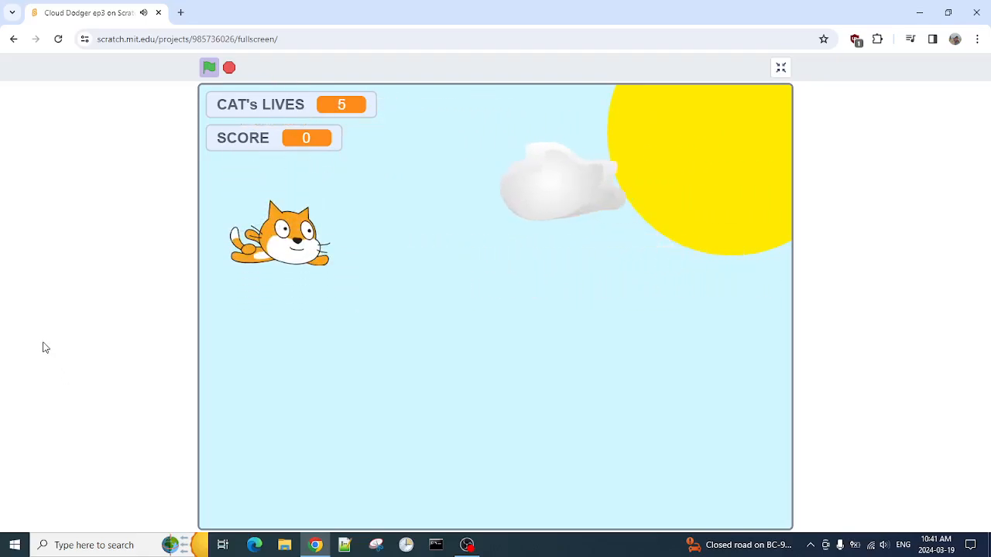
pyautogui.press('Down')
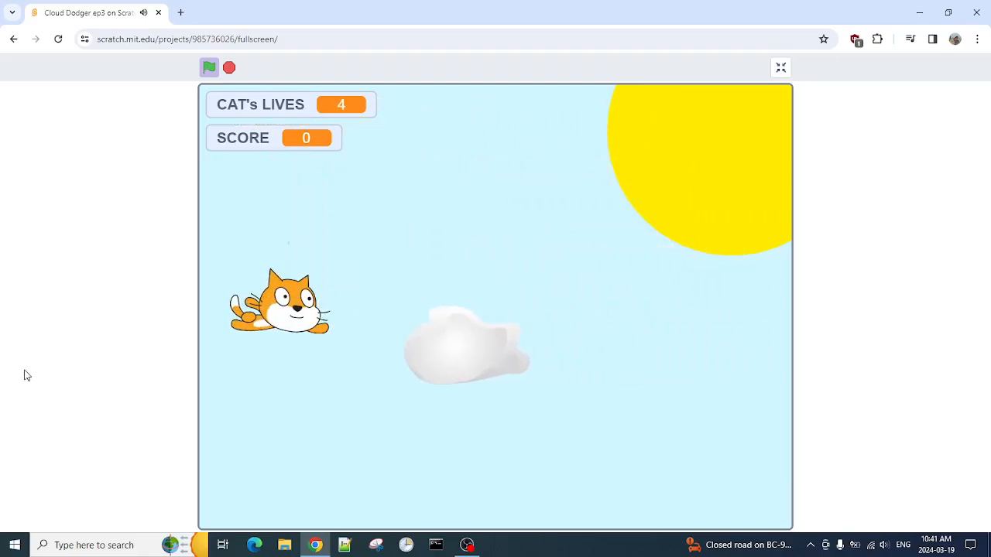
pyautogui.press('Up')
pyautogui.press('Up')
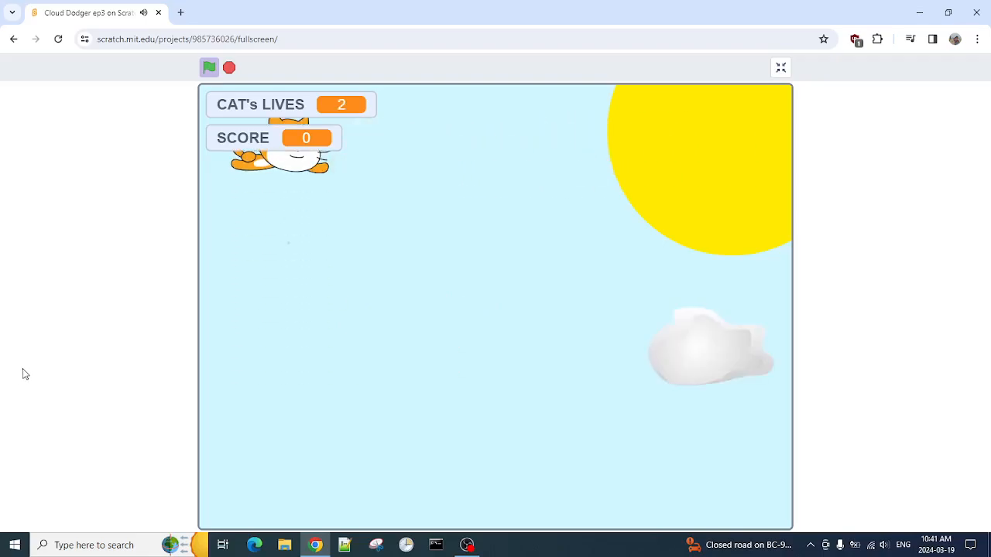
pyautogui.press('Down')
pyautogui.press('Up')
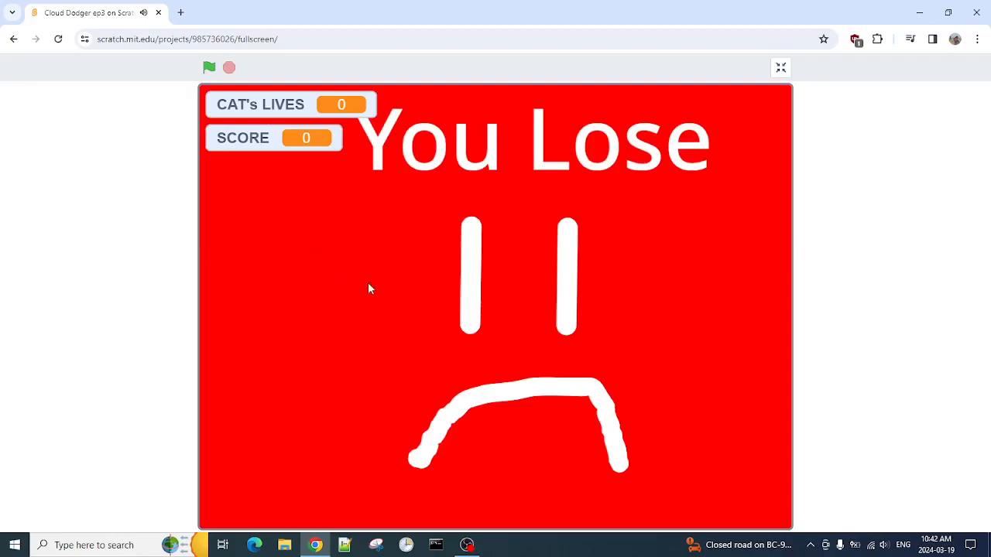
pyautogui.click(779, 68)
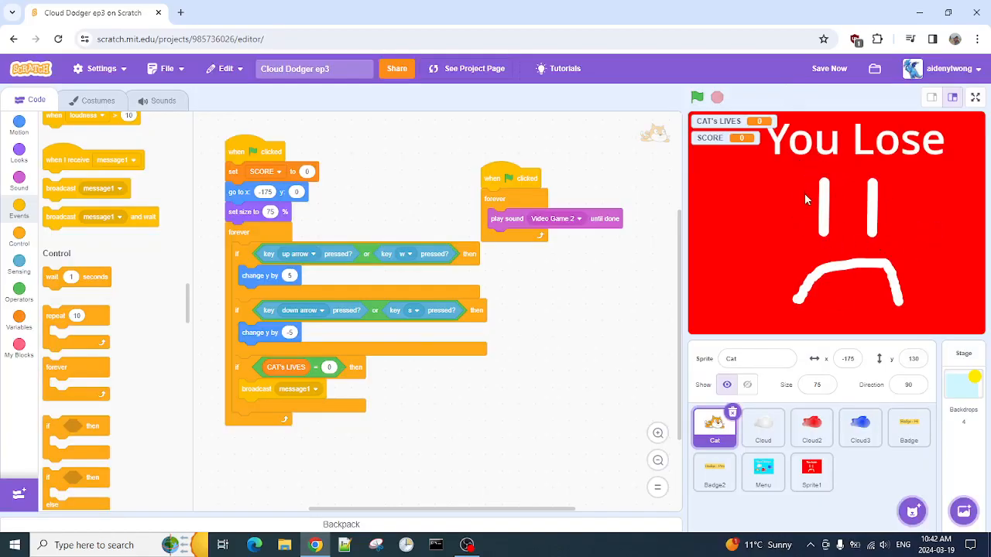
# Step: Rename Sprite1 as You Lose and insert a "go to x: 0 y: 0" block above hide in its green-flag script
pyautogui.click(808, 472)
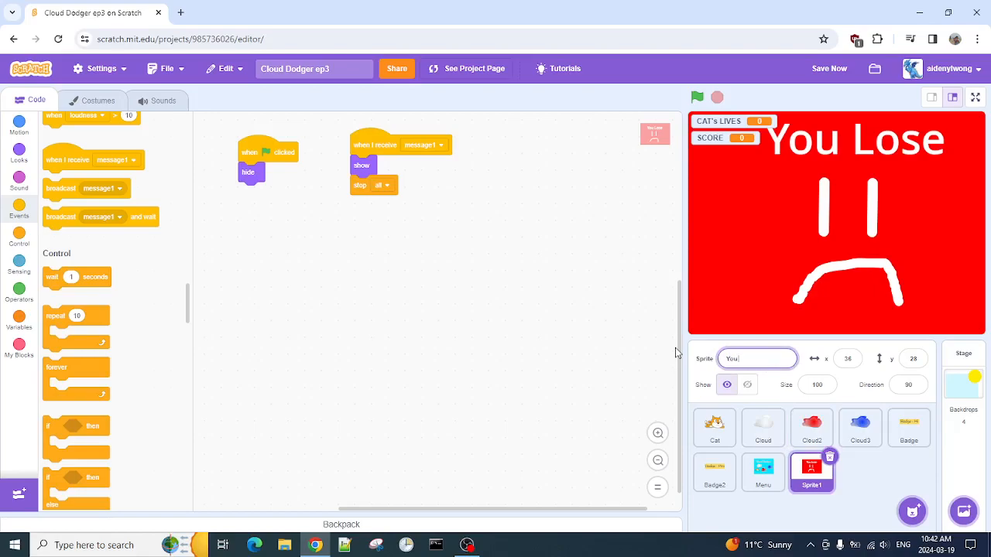
pyautogui.write('You Lose')
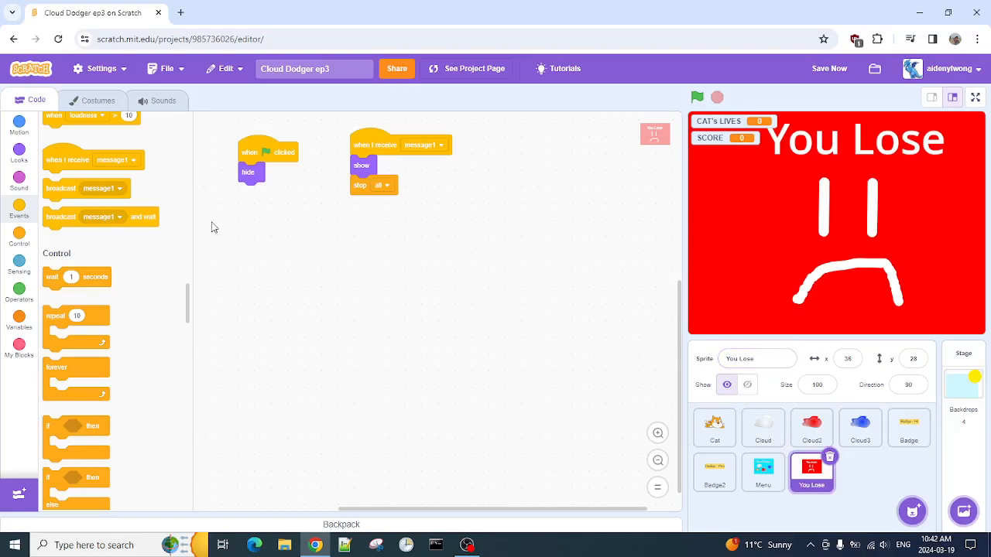
pyautogui.click(19, 125)
pyautogui.moveTo(50, 267); pyautogui.dragTo(278, 172)
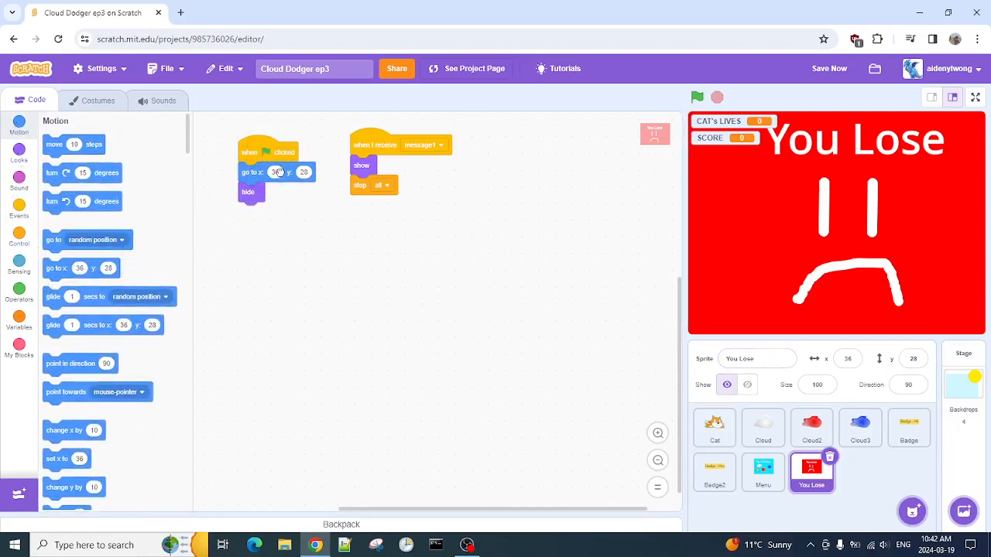
pyautogui.click(309, 173)
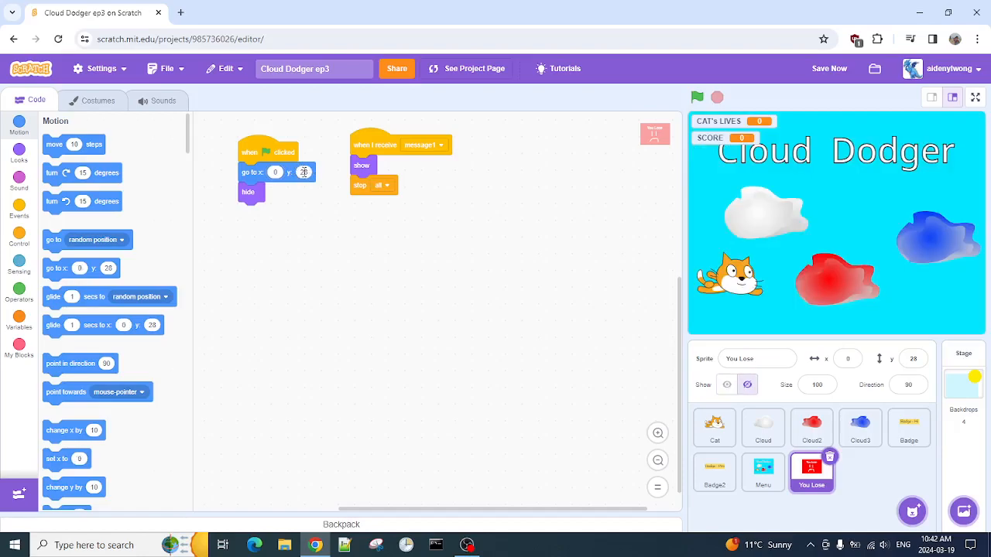
# Step: Replay the game full screen until all lives are lost to check the repositioned You Lose sprite, and return to the editor
pyautogui.click(697, 98)
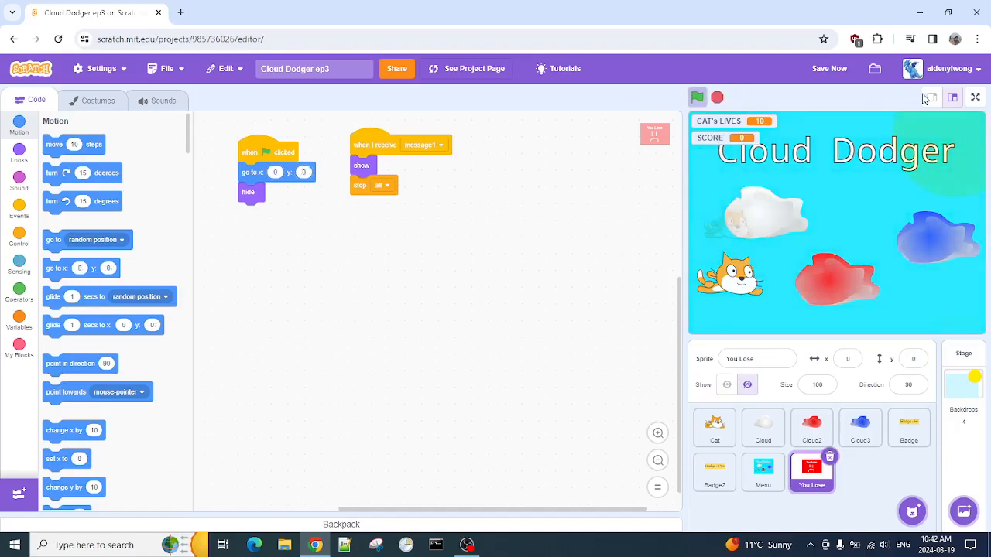
pyautogui.click(975, 97)
pyautogui.press('Down')
pyautogui.press('Down')
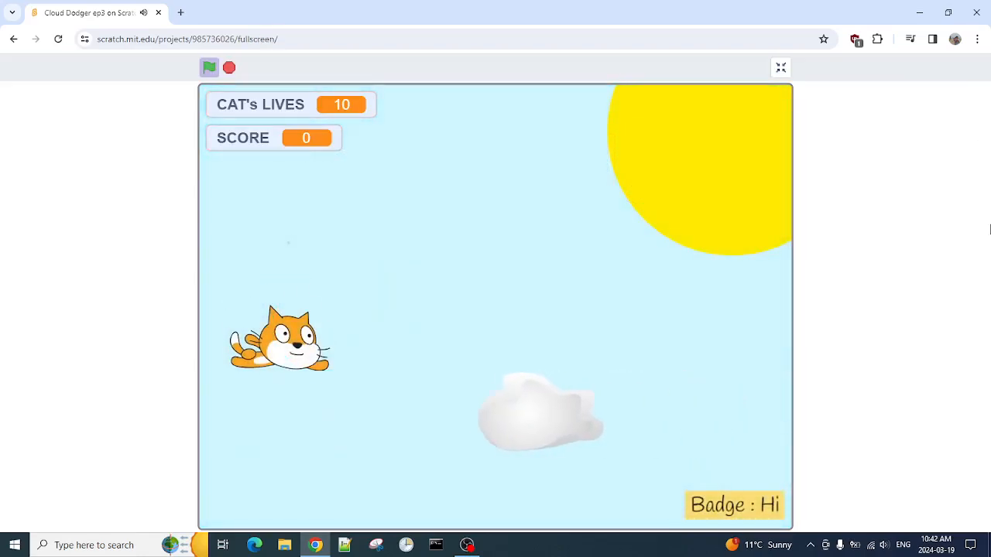
pyautogui.press('Up')
pyautogui.press('Up')
pyautogui.press('Down')
pyautogui.press('Down')
pyautogui.press('Up')
pyautogui.press('Down')
pyautogui.press('Up')
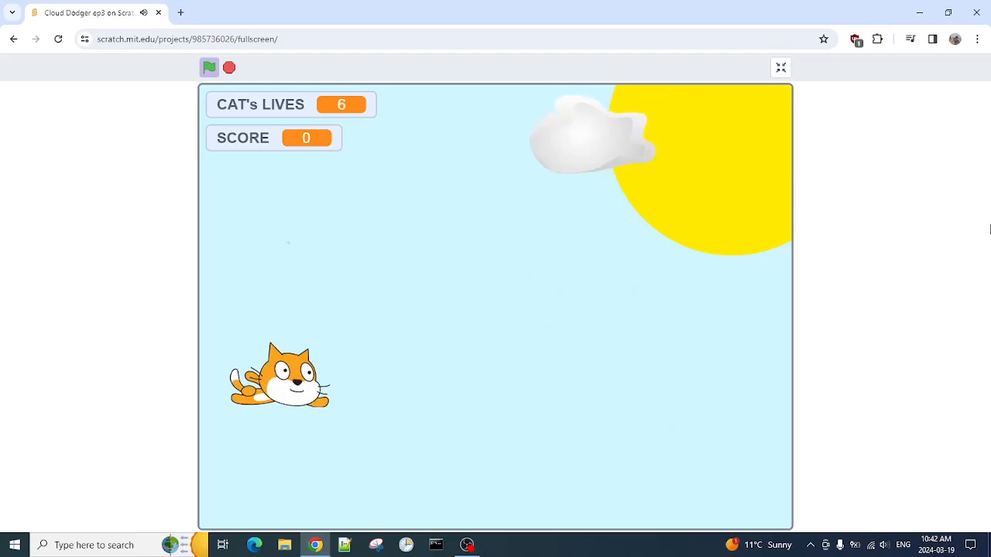
pyautogui.press('Down')
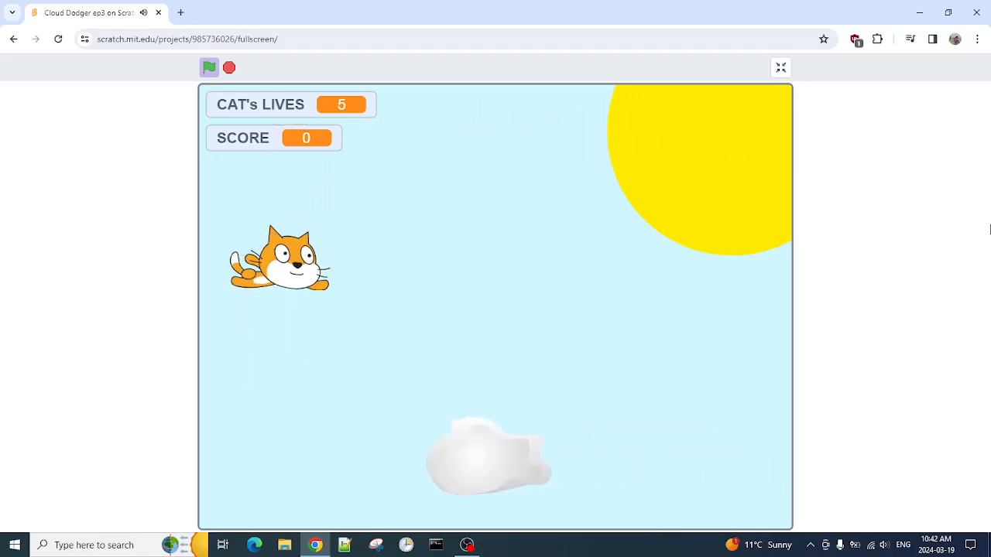
pyautogui.press('Down')
pyautogui.press('Up')
pyautogui.press('Up')
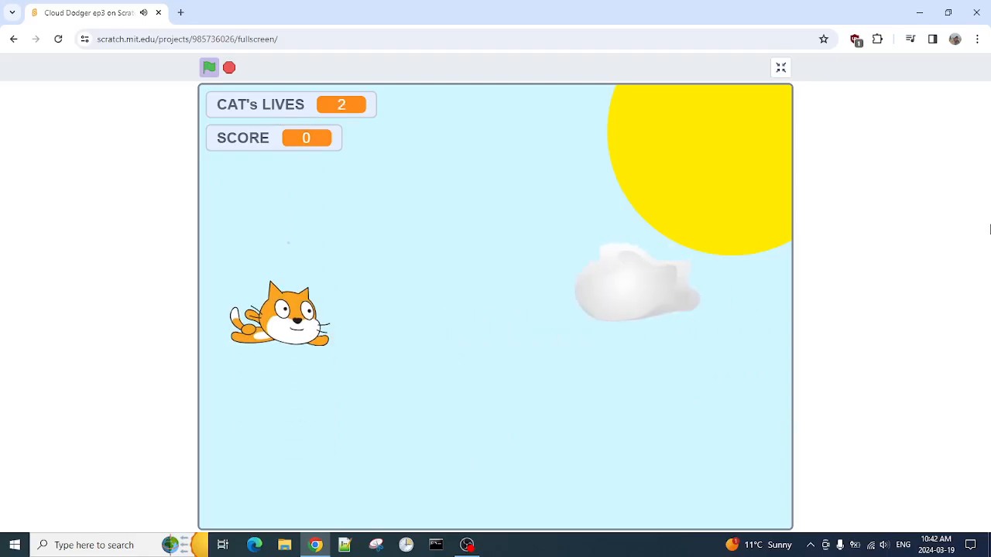
pyautogui.press('Down')
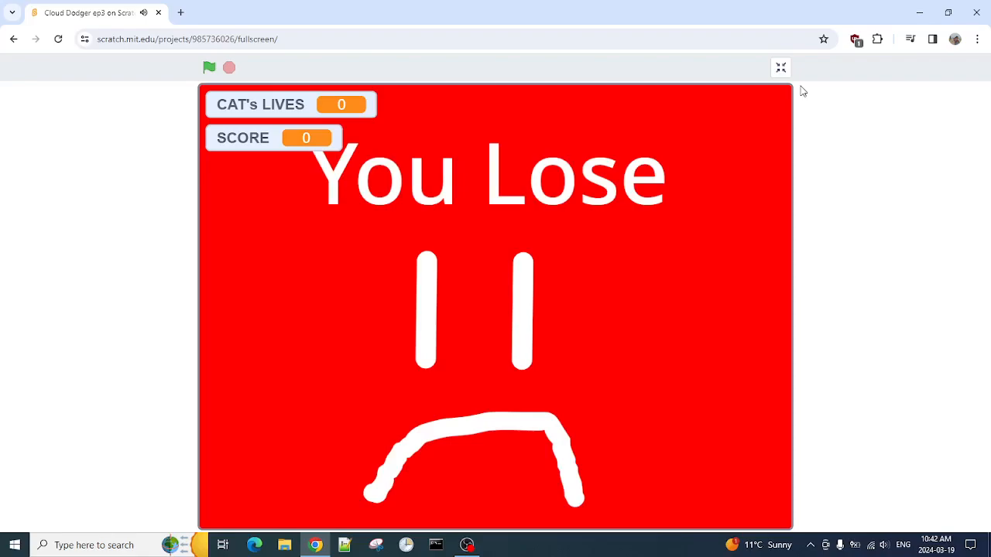
pyautogui.click(781, 71)
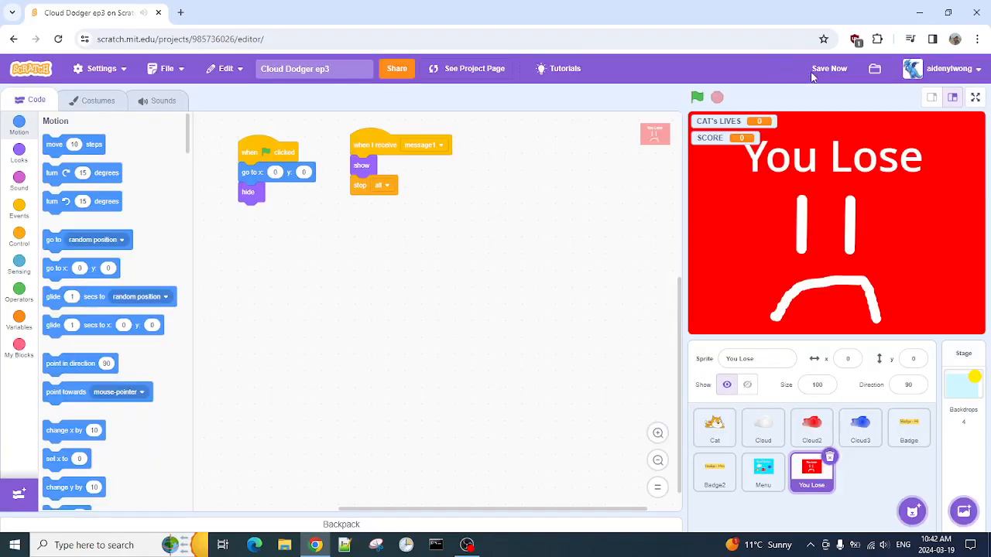